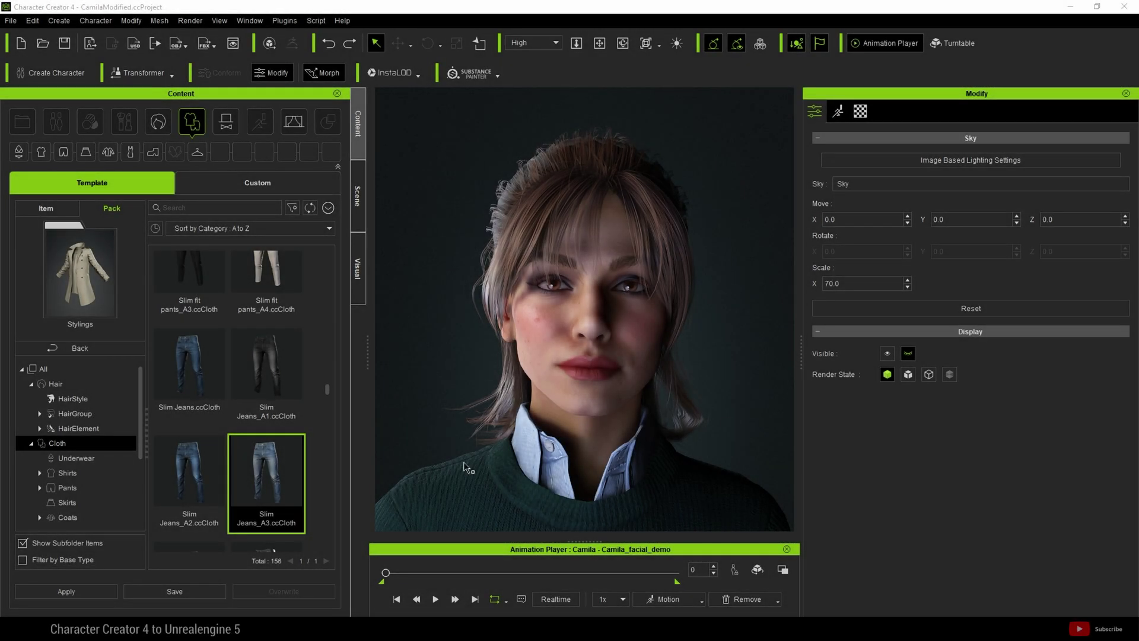
# Step: Play the facial animation preview, pause it and rewind to the first frame
pyautogui.click(435, 599)
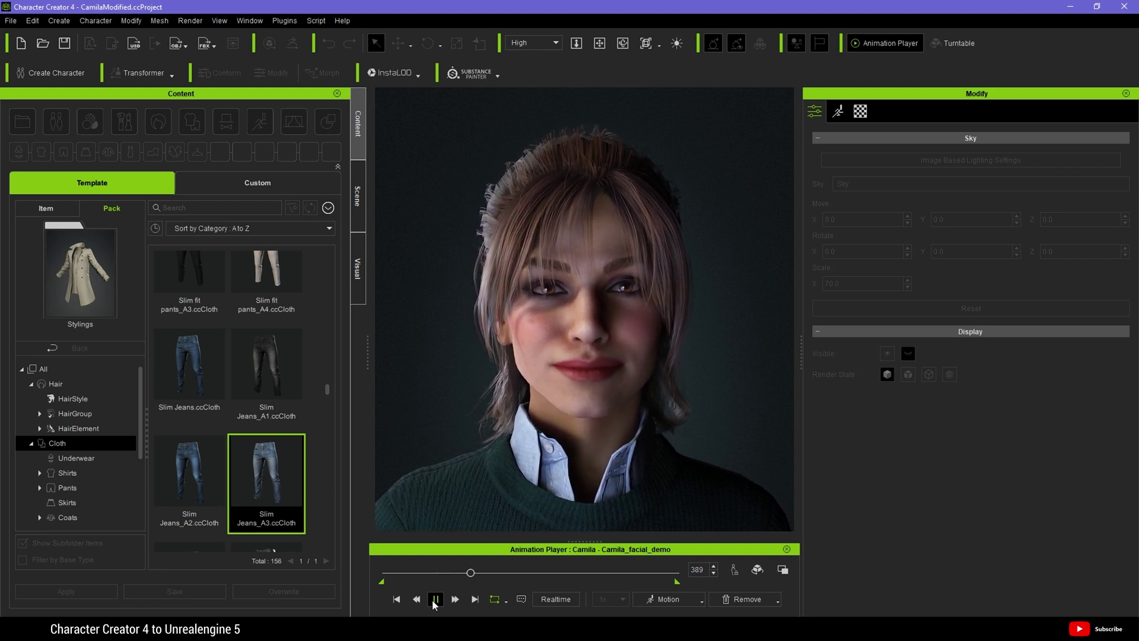
pyautogui.click(434, 599)
pyautogui.moveTo(399, 574); pyautogui.dragTo(358, 569)
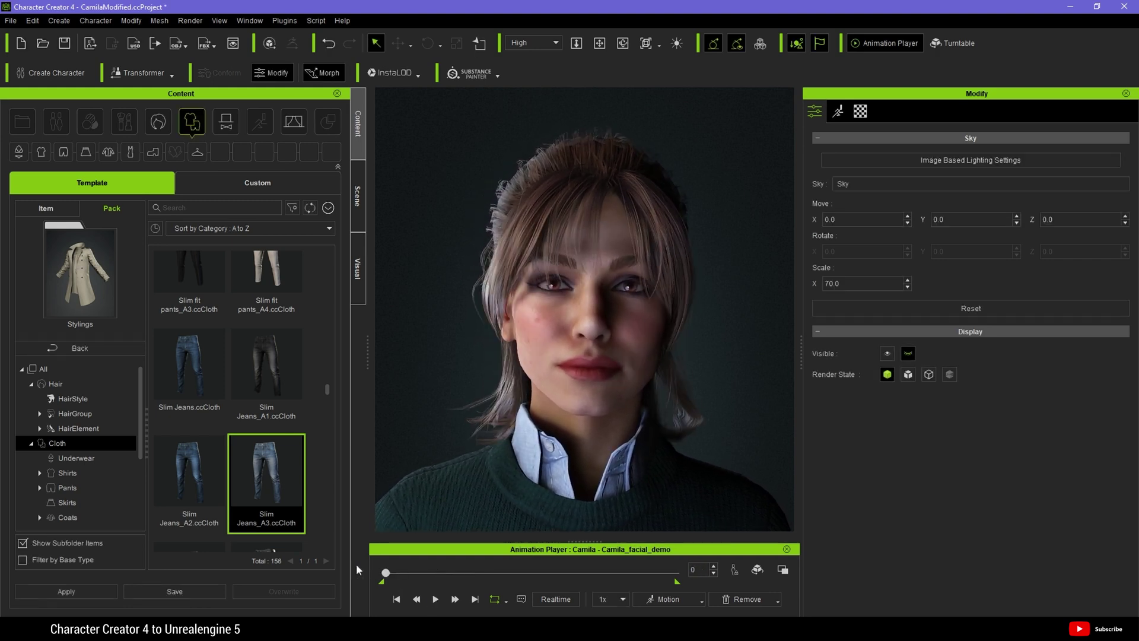
# Step: Choose Plugins > Character Creator & iClone Auto Setup > Get the tool for Unreal
pyautogui.click(284, 21)
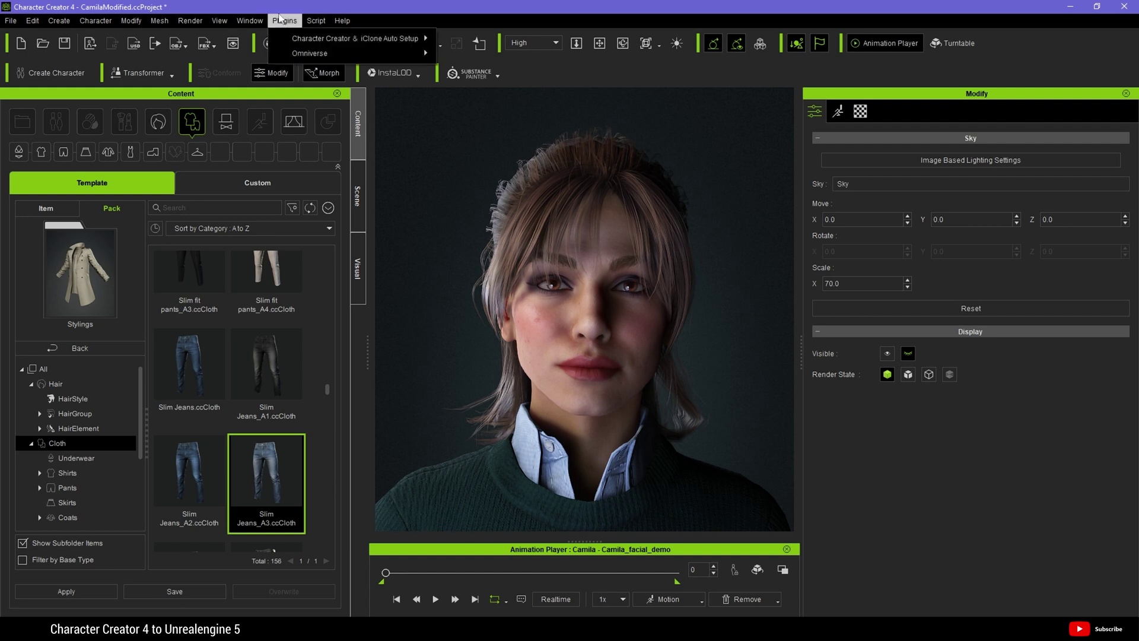
pyautogui.moveTo(310, 42)
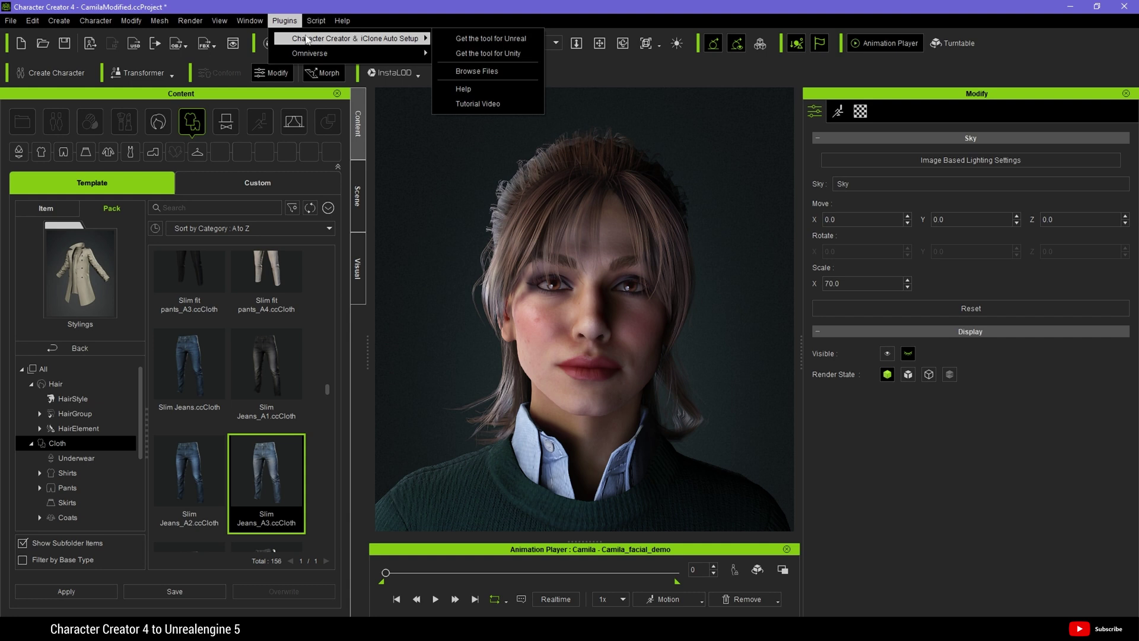
pyautogui.click(285, 22)
pyautogui.click(287, 22)
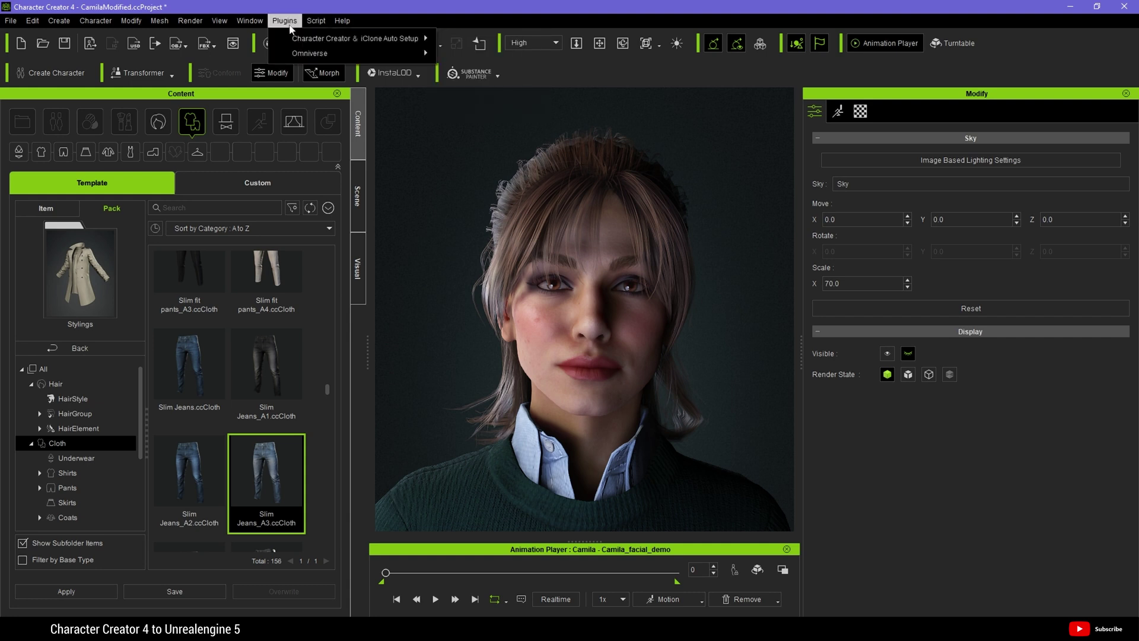
pyautogui.moveTo(306, 45)
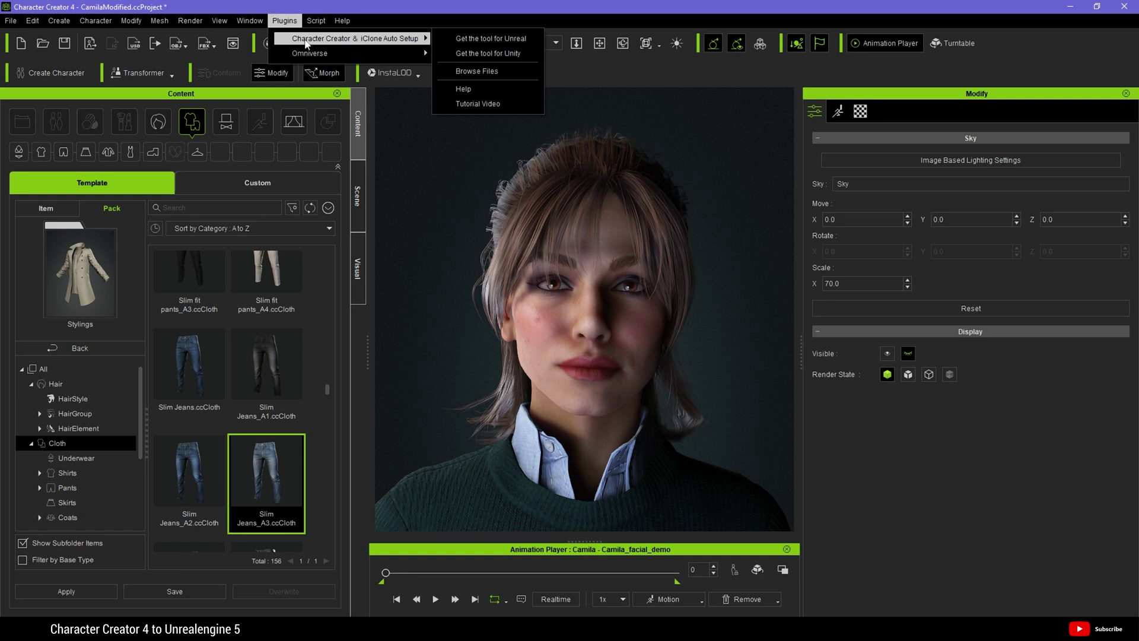
pyautogui.click(491, 39)
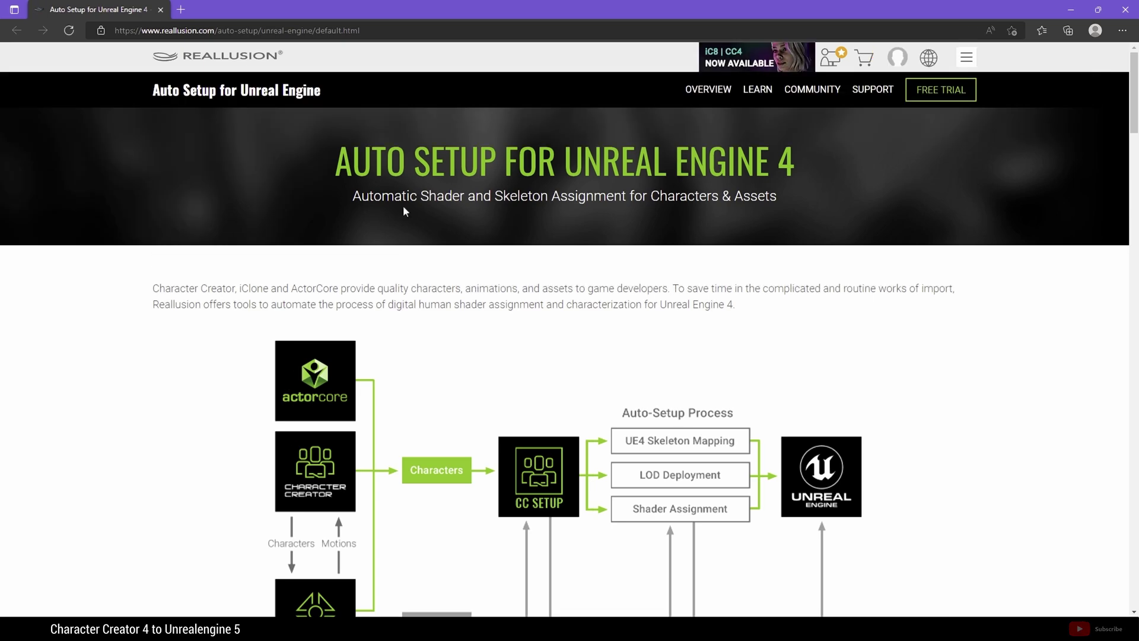
# Step: In the DOWNLOAD section, expand Version 1.23 and download its Auto Setup installer
pyautogui.scroll(-3, 510, 429)
pyautogui.scroll(-4, 511, 430)
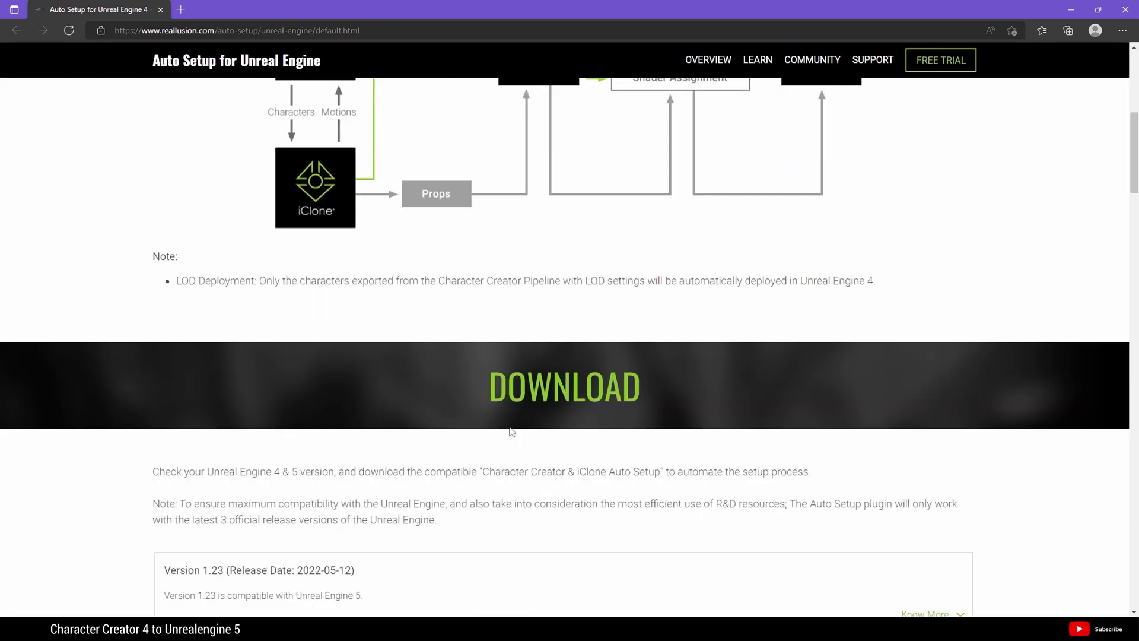
pyautogui.scroll(-3, 512, 431)
pyautogui.scroll(-2, 510, 431)
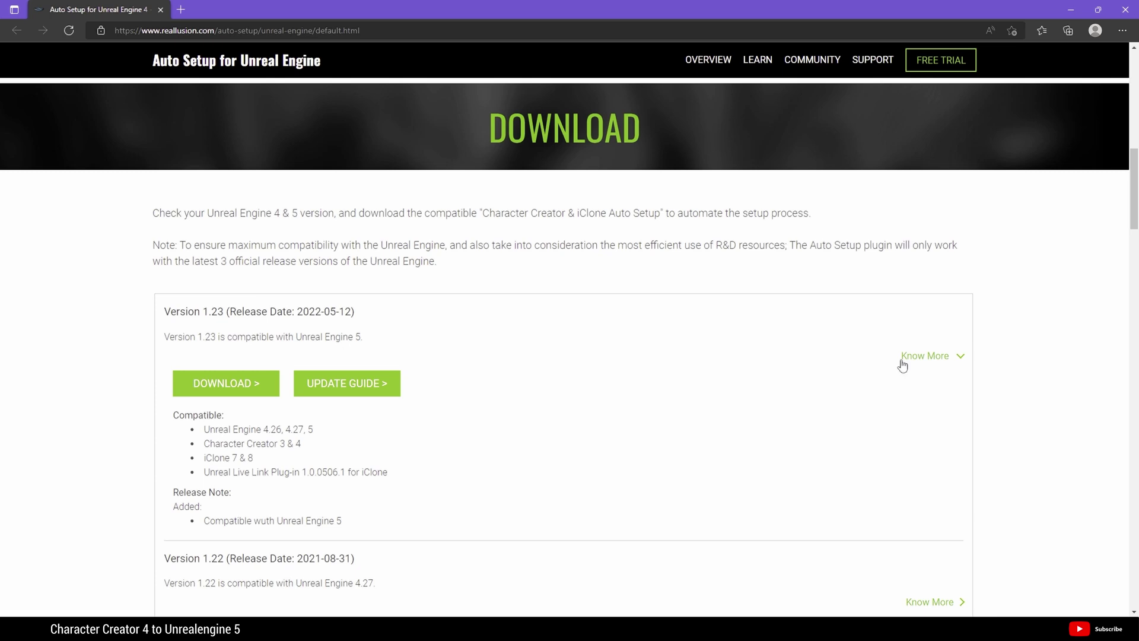
pyautogui.click(927, 355)
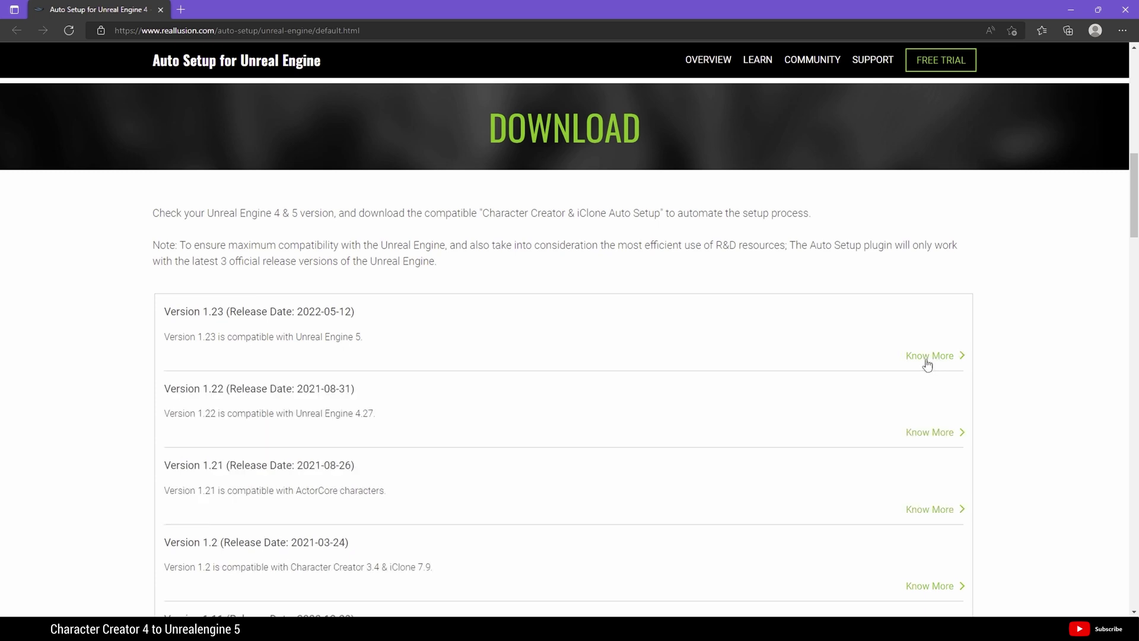
pyautogui.click(941, 359)
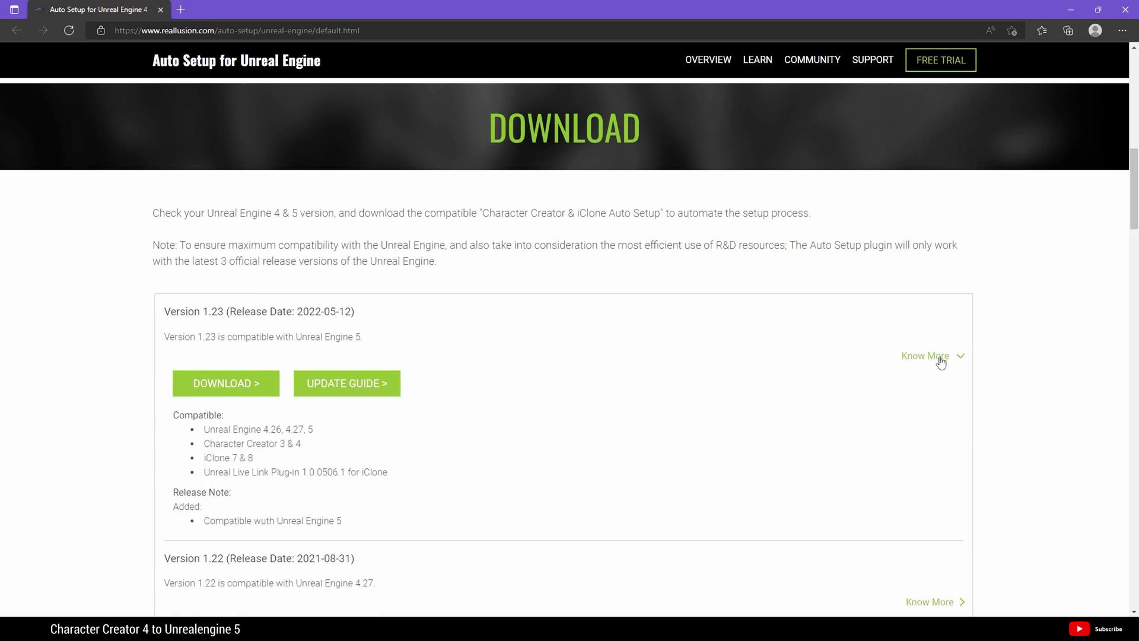
pyautogui.scroll(-2, 825, 383)
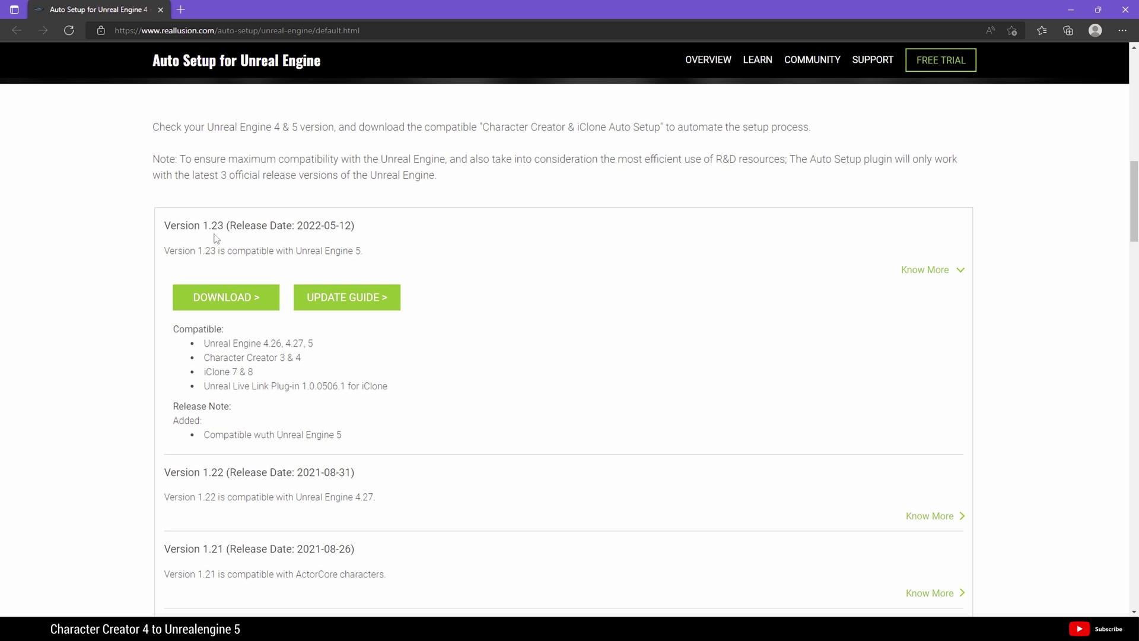
pyautogui.click(227, 298)
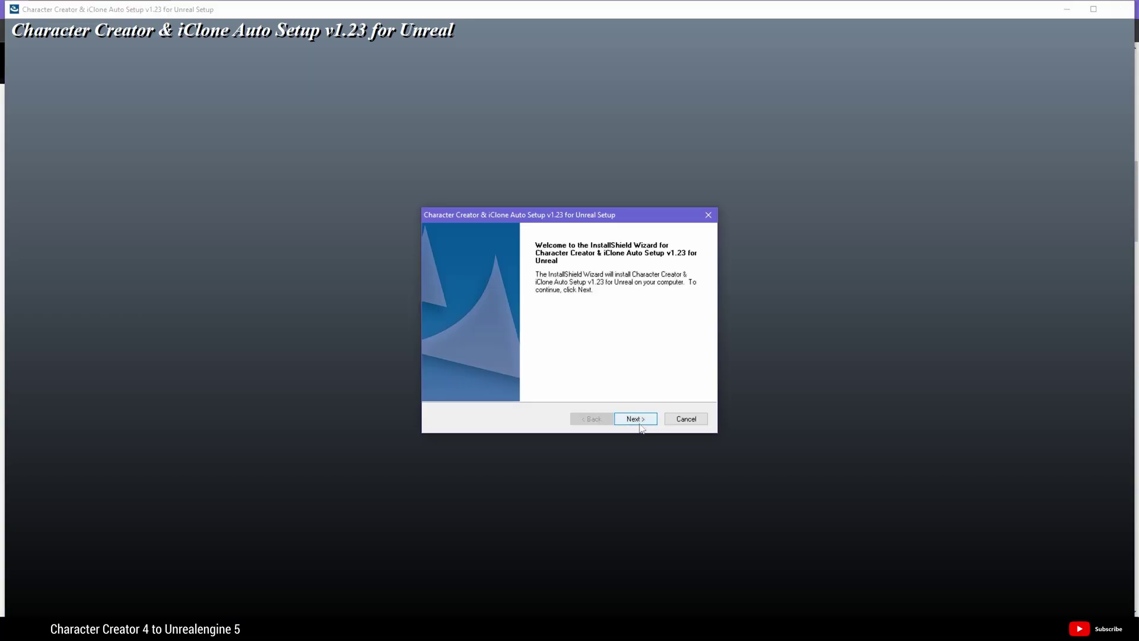
# Step: Run the Auto Setup 1.23 wizard, accepting the license and default destination folder
pyautogui.click(635, 419)
pyautogui.hotkey('alt', 'a')
pyautogui.click(637, 420)
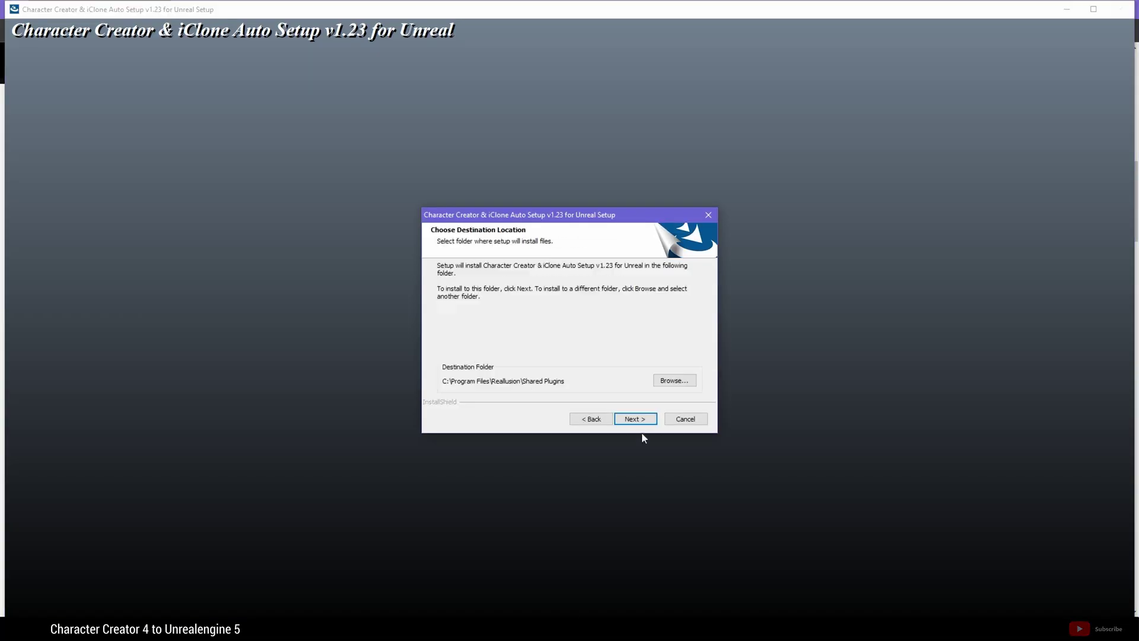
pyautogui.click(640, 419)
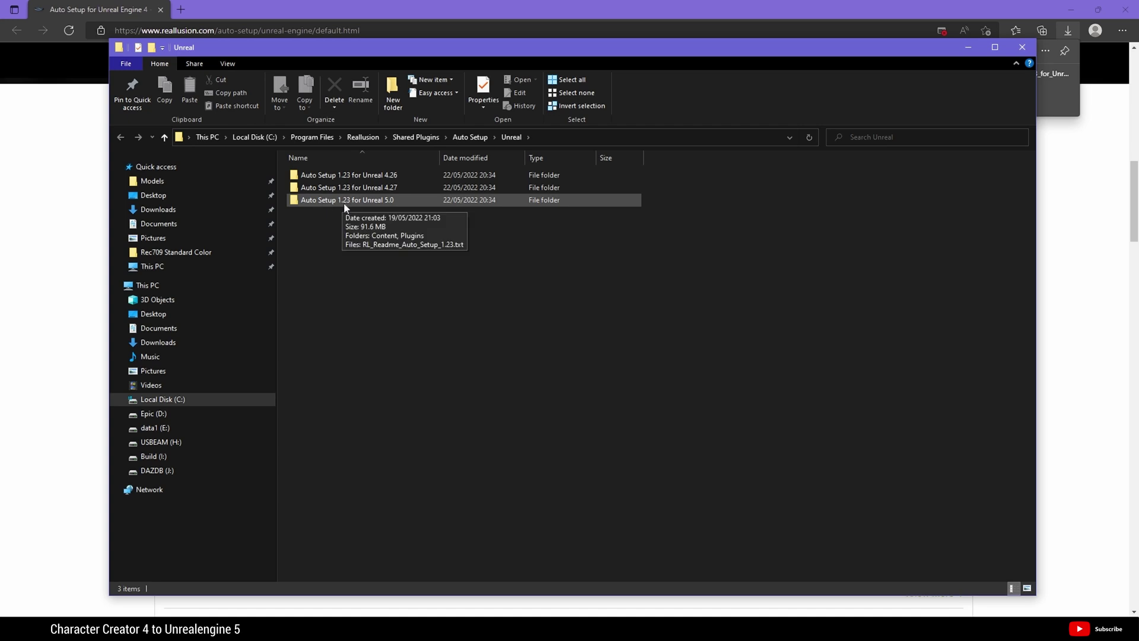
# Step: Copy the Content and Plugins folders from Auto Setup 1.23 for Unreal 5.0
pyautogui.doubleClick(378, 200)
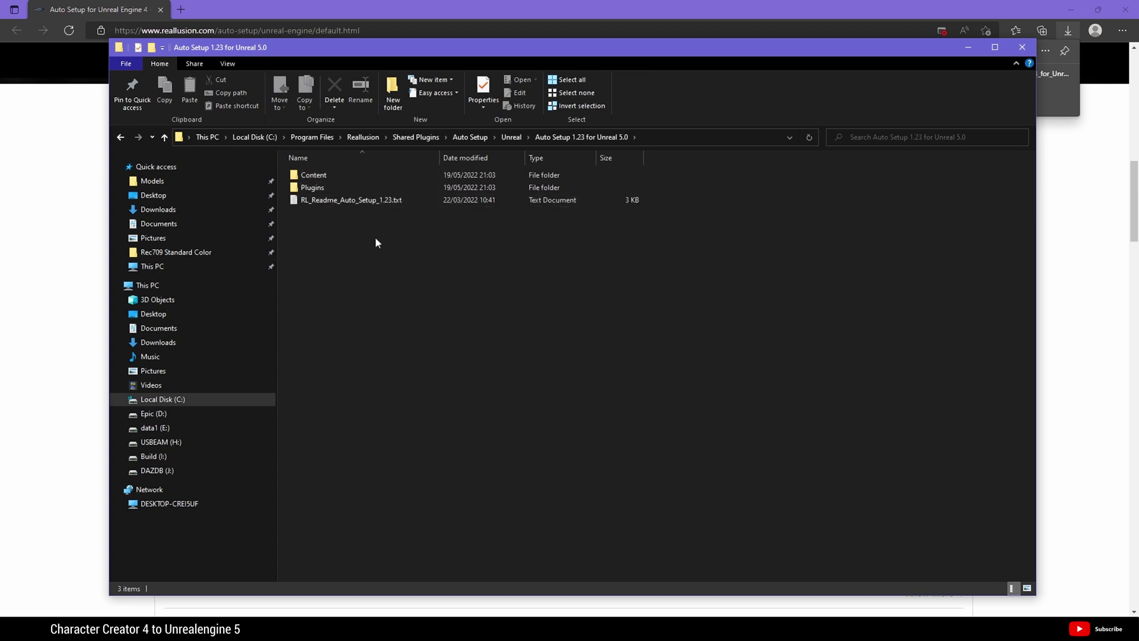
pyautogui.click(325, 176)
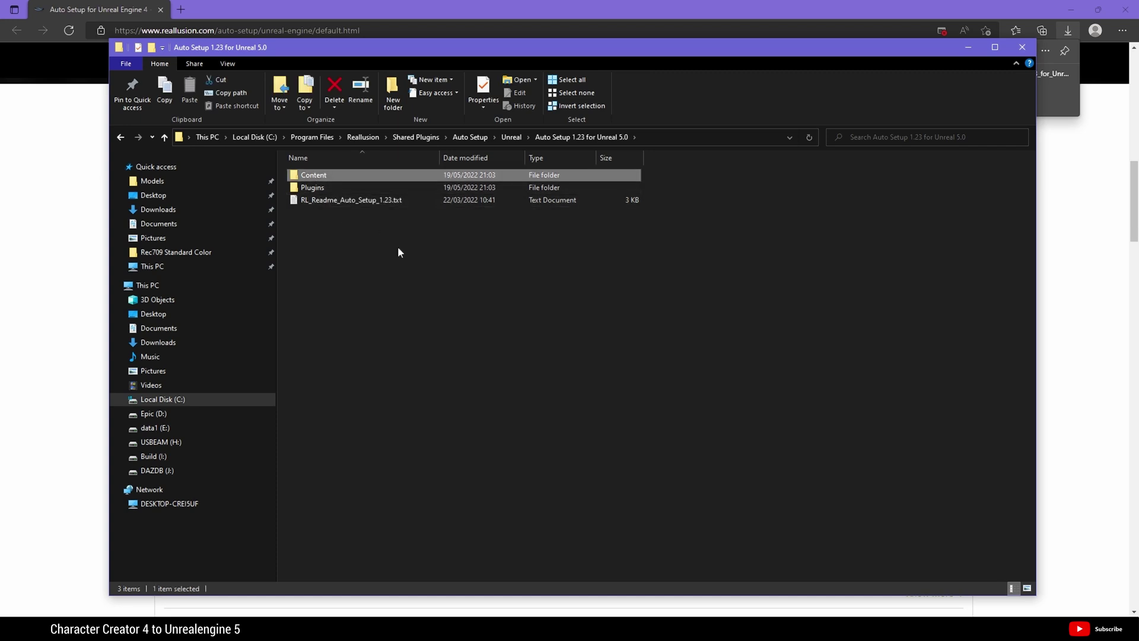
pyautogui.keyDown('shift'); pyautogui.click(315, 188); pyautogui.keyUp('shift')
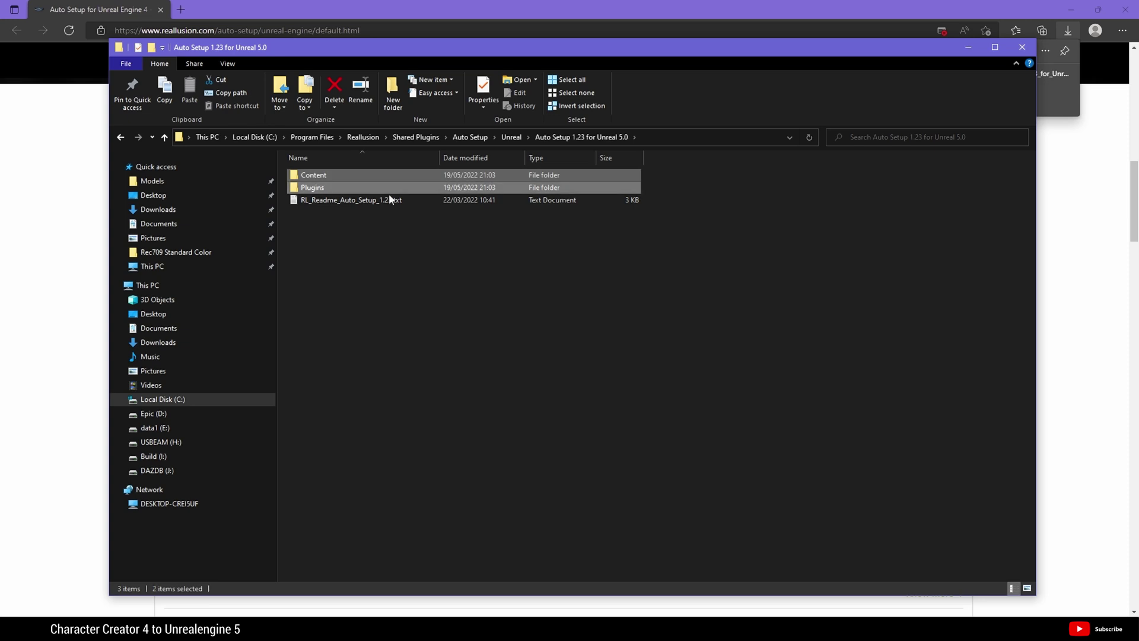
pyautogui.rightClick(322, 178)
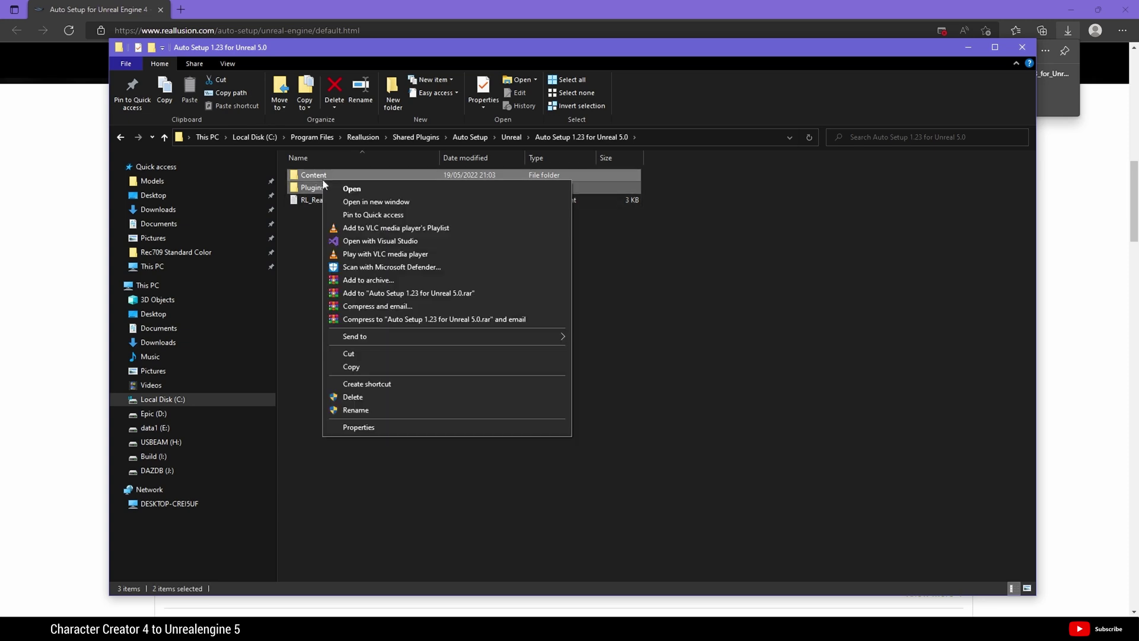
pyautogui.click(382, 368)
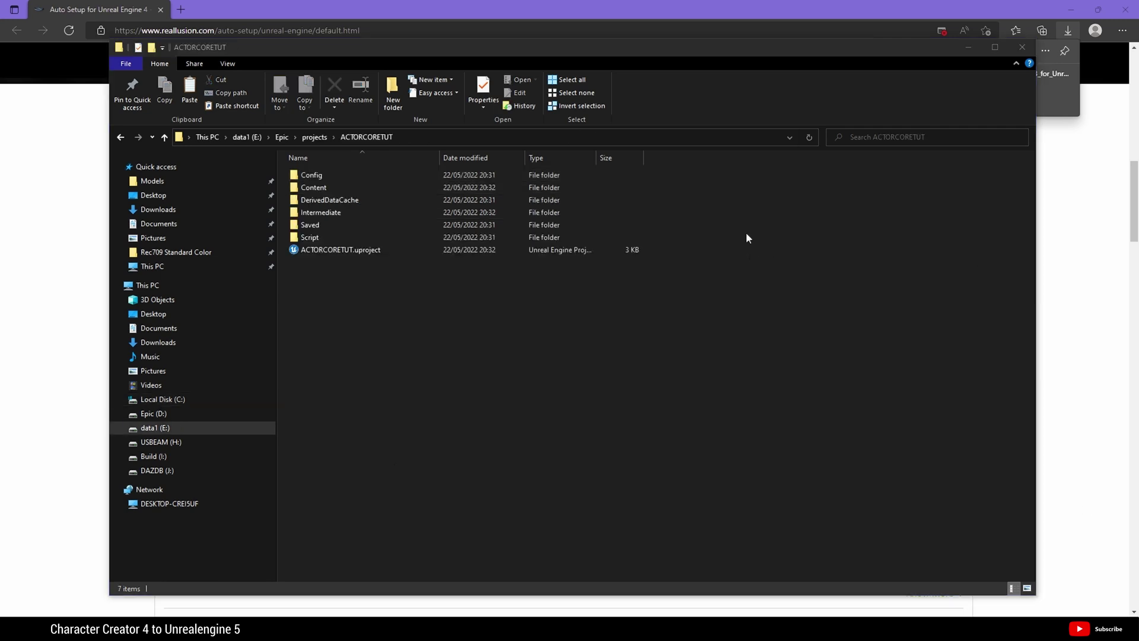
# Step: Paste the Content and Plugins folders into the ACTORCORETUT project folder
pyautogui.click(338, 347)
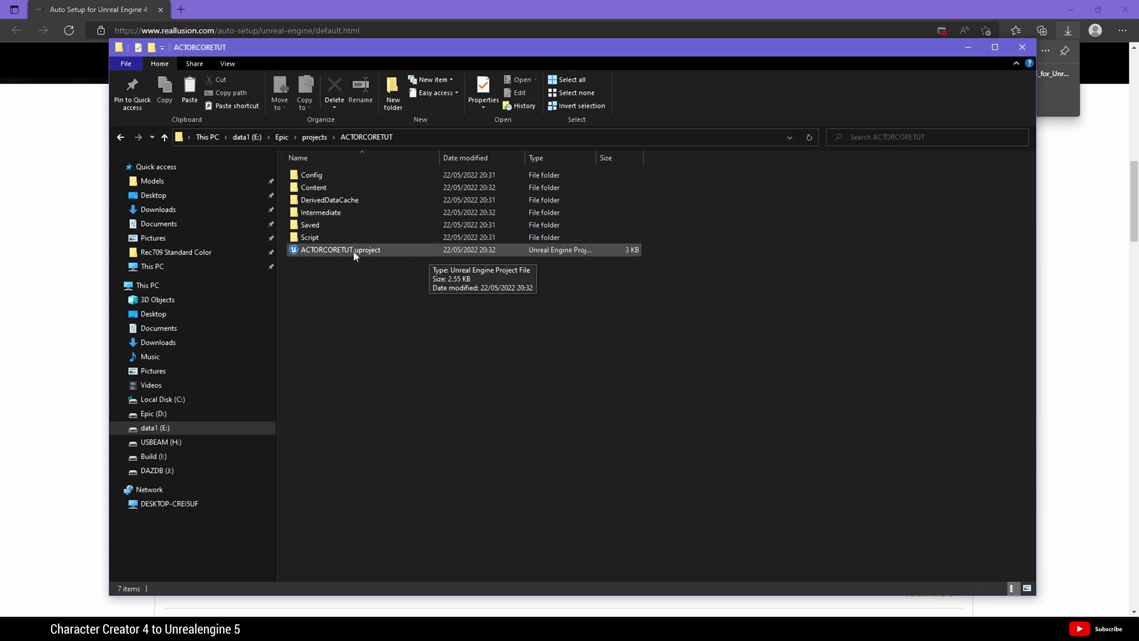
pyautogui.rightClick(418, 330)
pyautogui.click(478, 412)
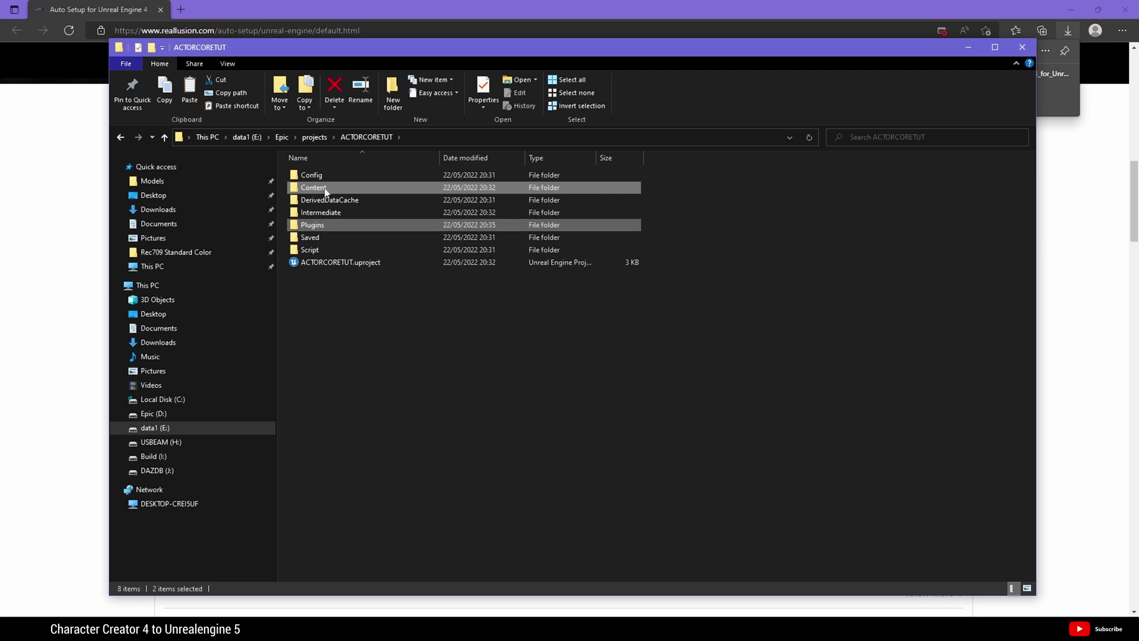
# Step: Close the ACTORCORETUT Explorer window and the Edge browser
pyautogui.click(407, 372)
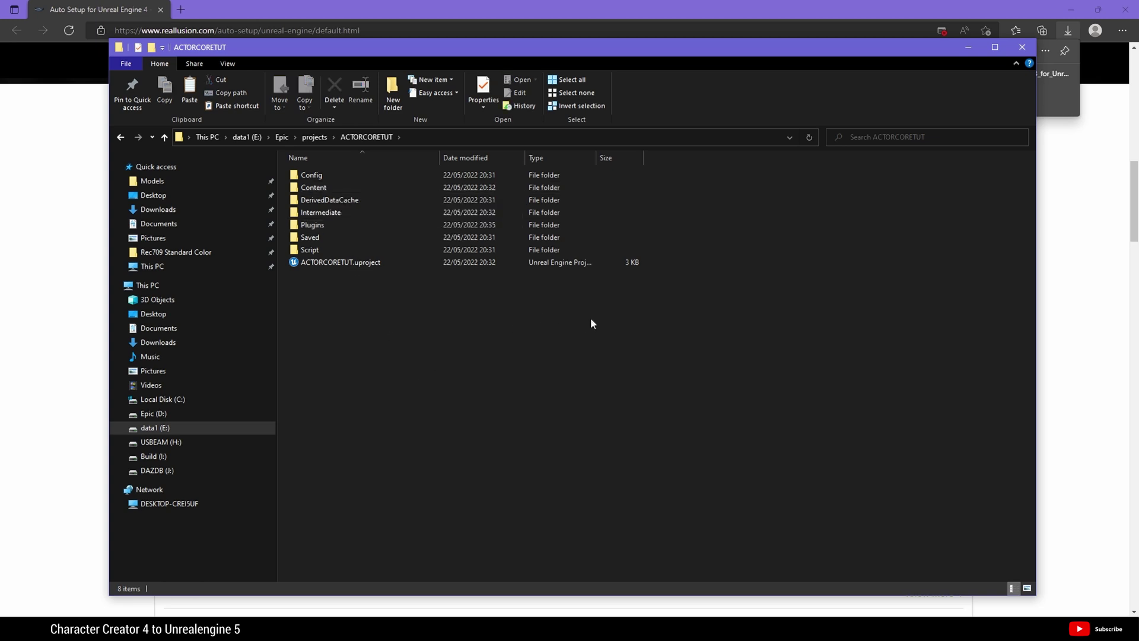
pyautogui.click(1023, 46)
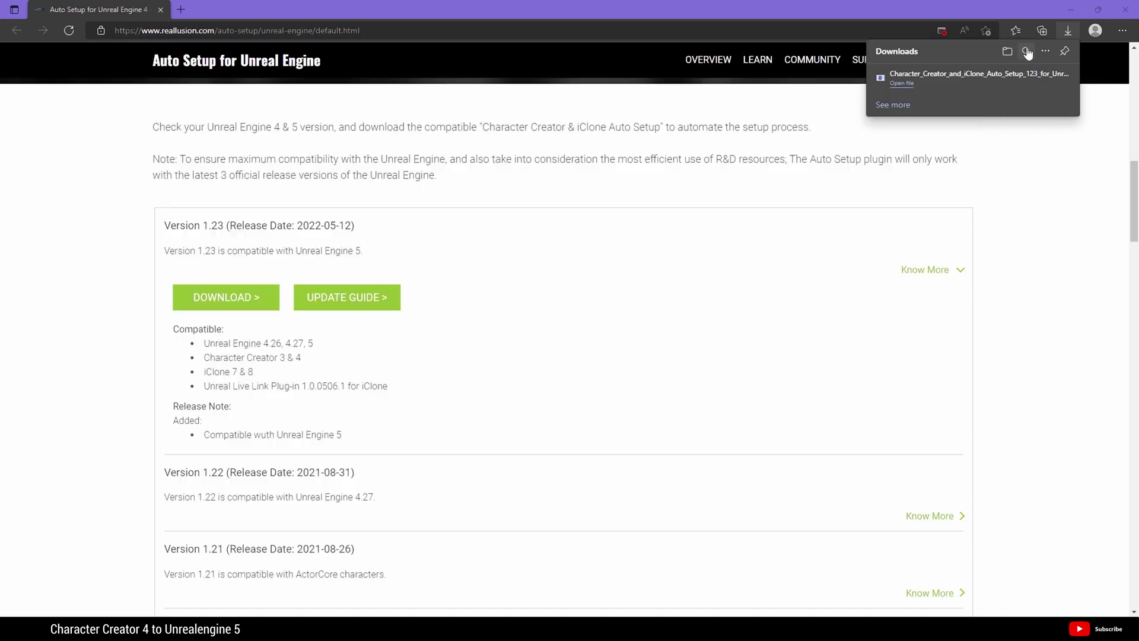
pyautogui.click(1124, 14)
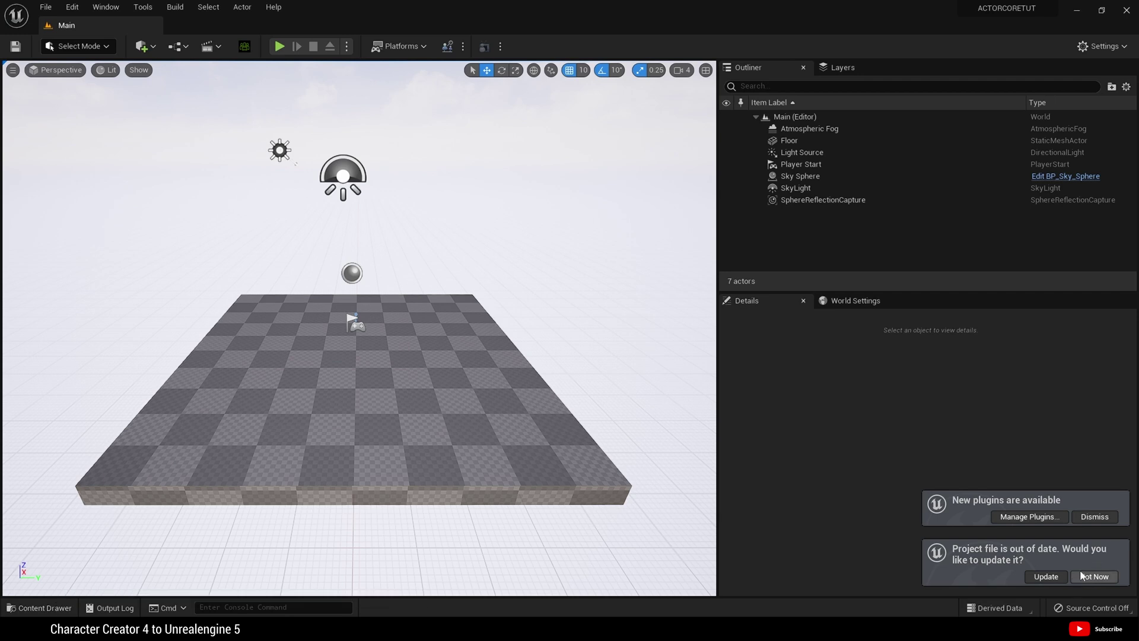
# Step: Update the out-of-date project file, dismiss the new plugins notice and save all
pyautogui.click(1050, 579)
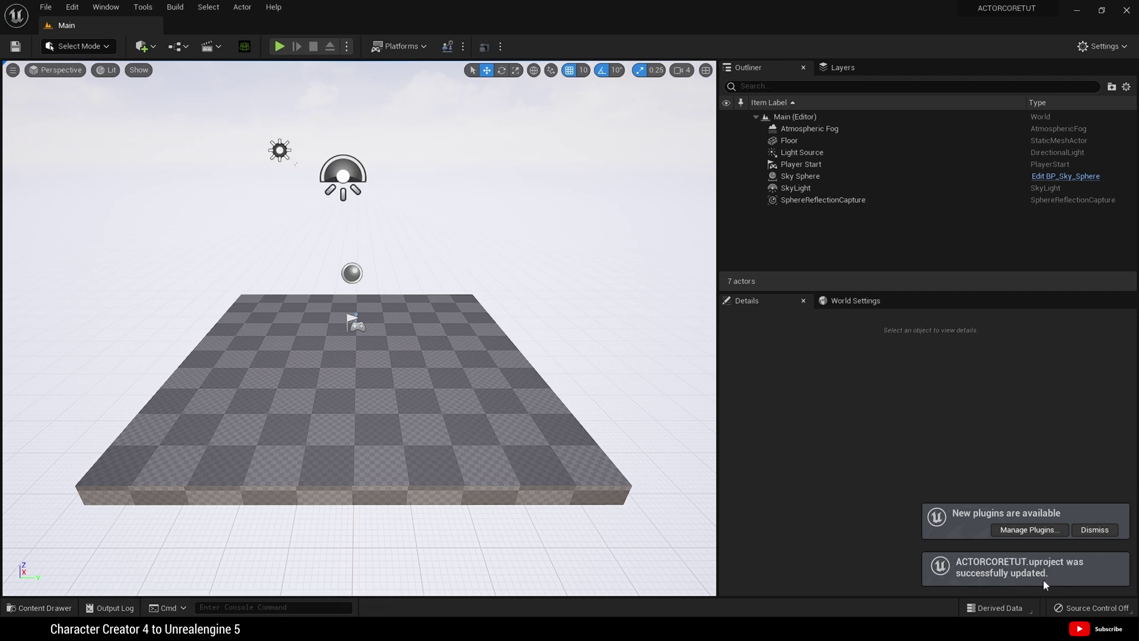
pyautogui.click(1107, 532)
pyautogui.click(49, 9)
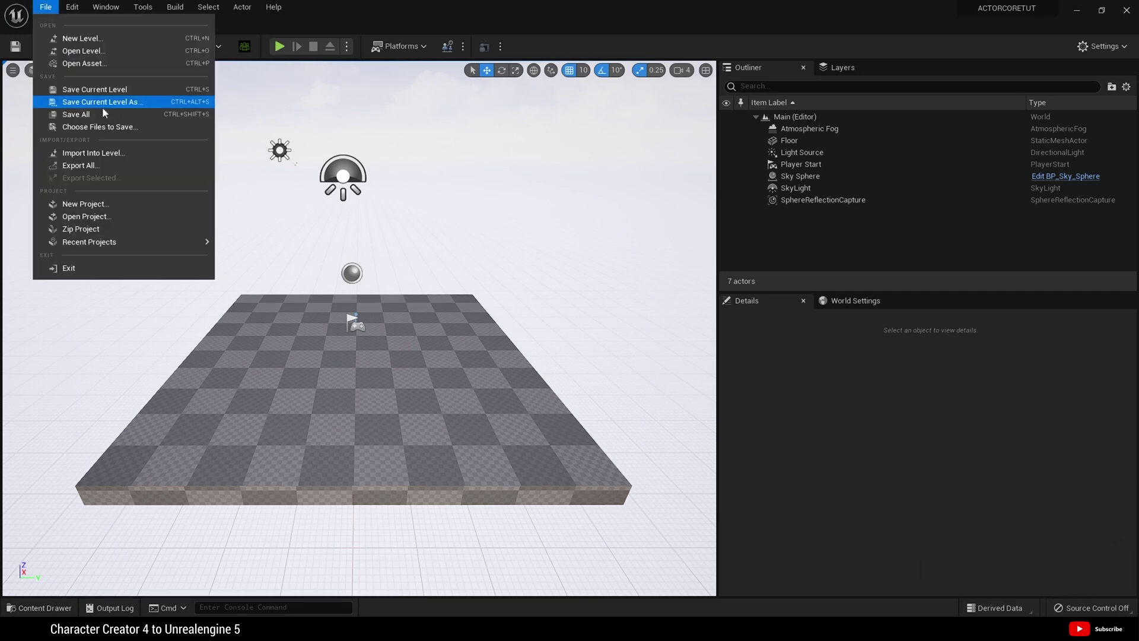
pyautogui.click(105, 114)
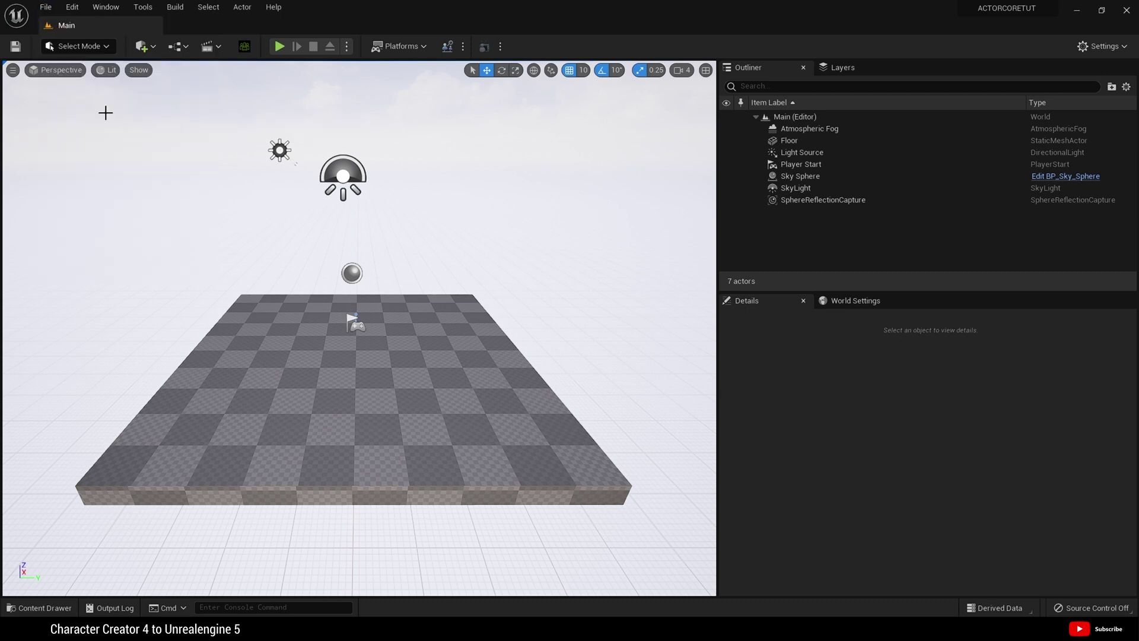
# Step: Run the CC Setup toolbar button and cancel its import options
pyautogui.click(244, 48)
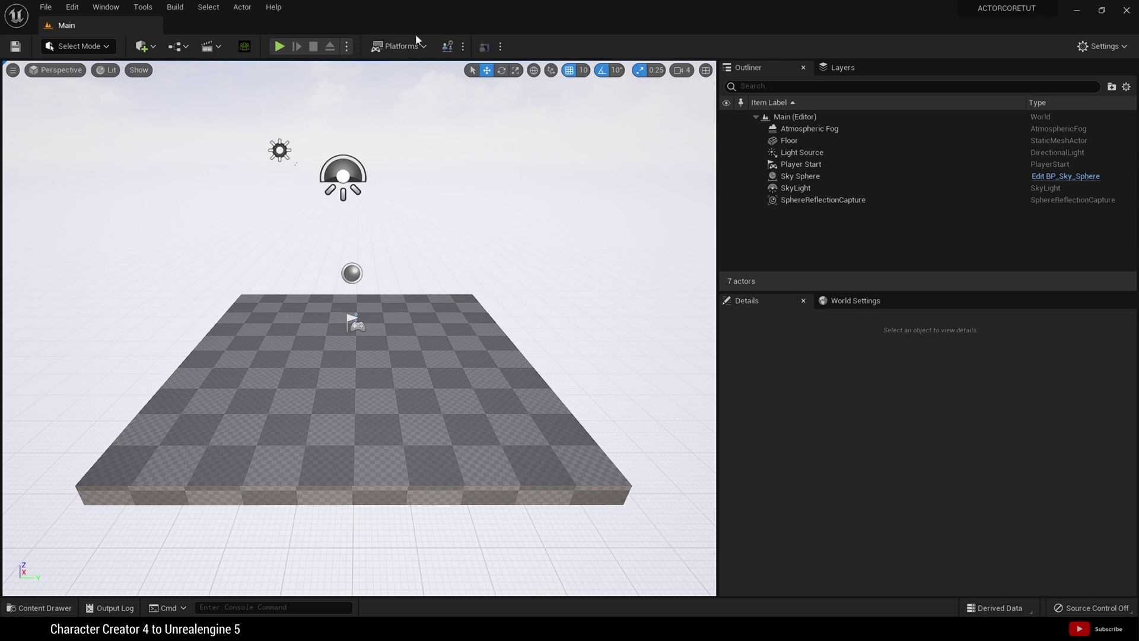
pyautogui.click(244, 48)
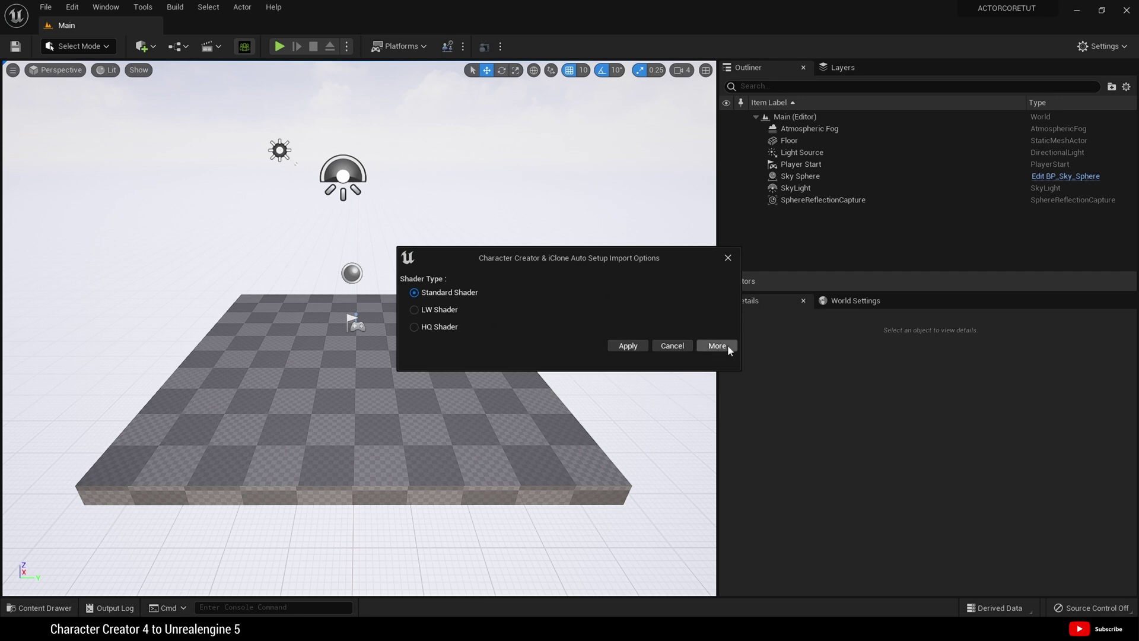
pyautogui.click(684, 346)
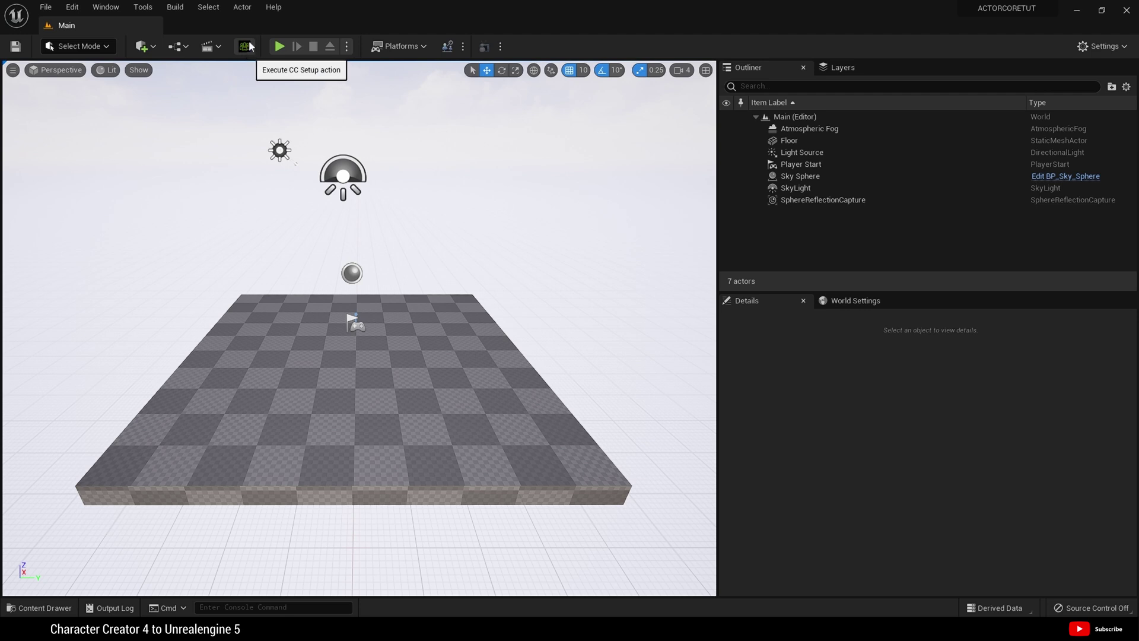
# Step: Browse the CC_Shaders folder in the Content Drawer, then return to Content
pyautogui.click(36, 608)
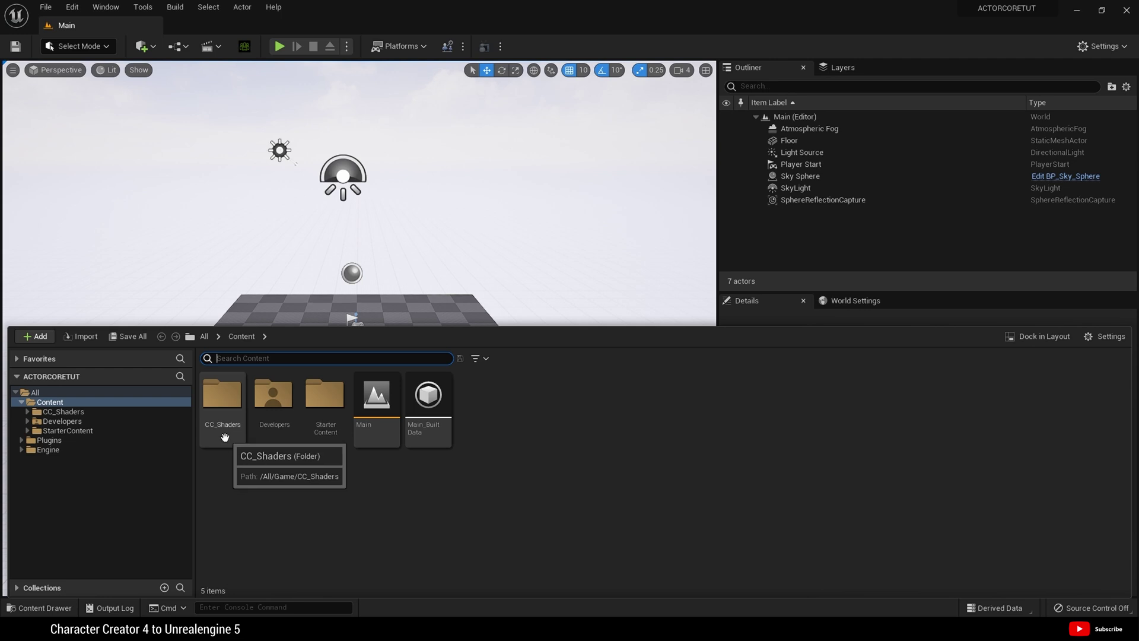
pyautogui.doubleClick(225, 438)
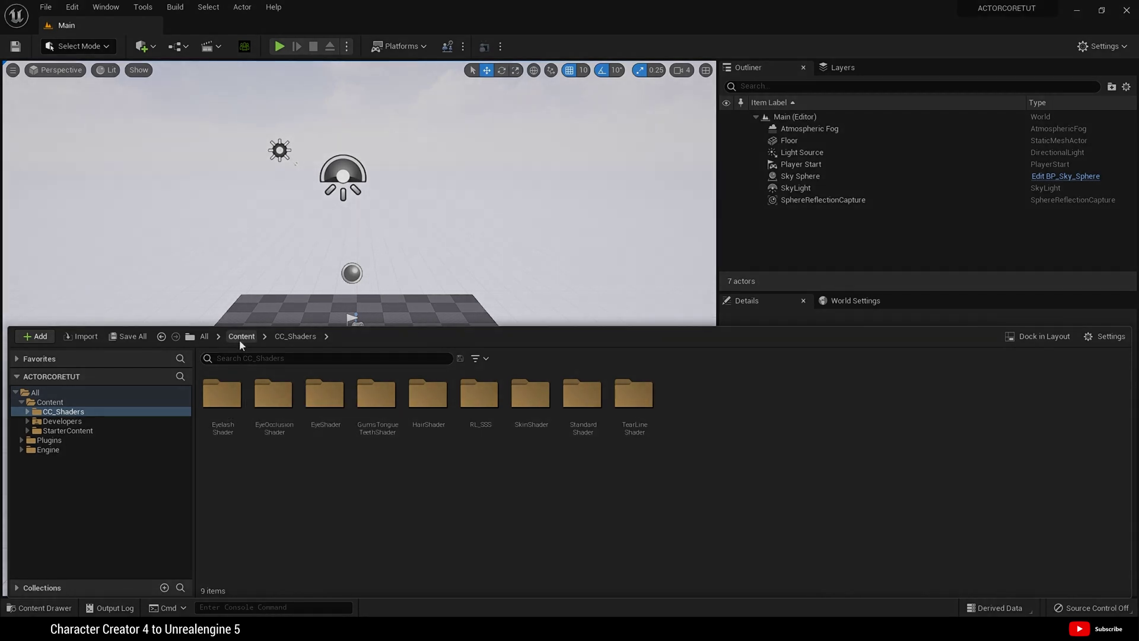
pyautogui.click(240, 341)
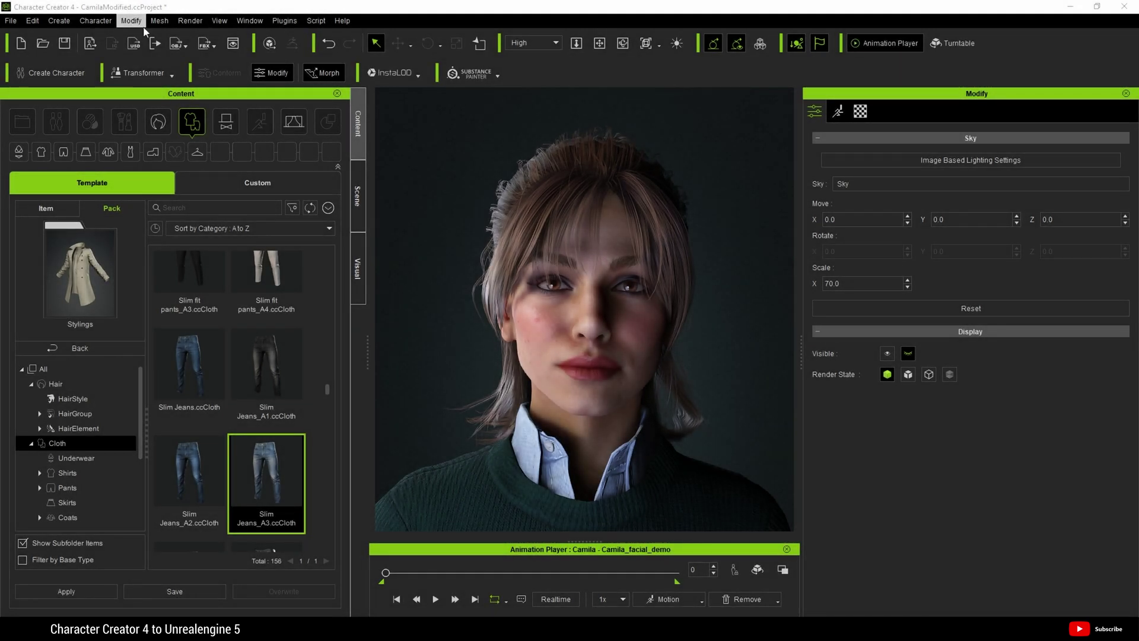
# Step: Open the FBX export dropdown in Character Creator 4's toolbar
pyautogui.click(208, 45)
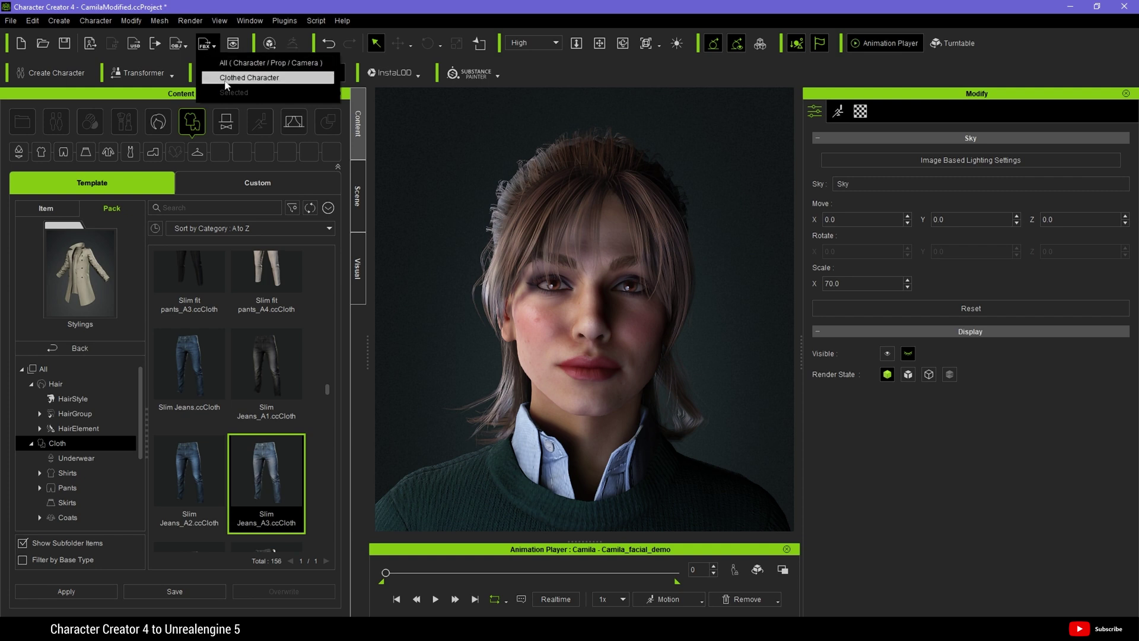
# Step: Export the clothed character as FBX with the Unreal target preset and review its settings
pyautogui.click(278, 78)
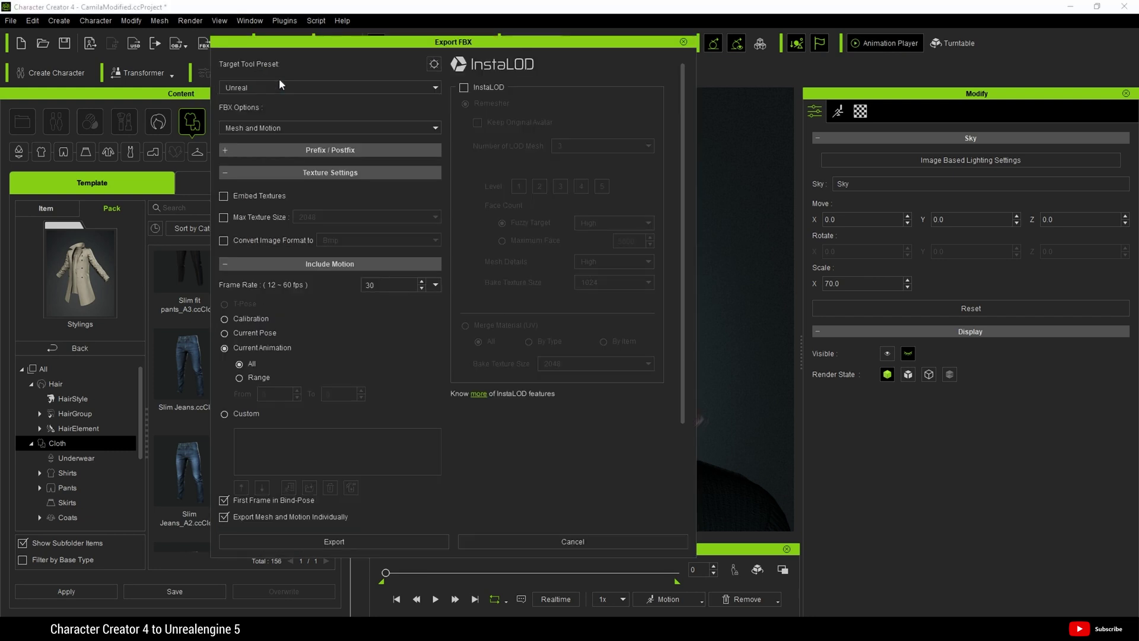
pyautogui.click(236, 88)
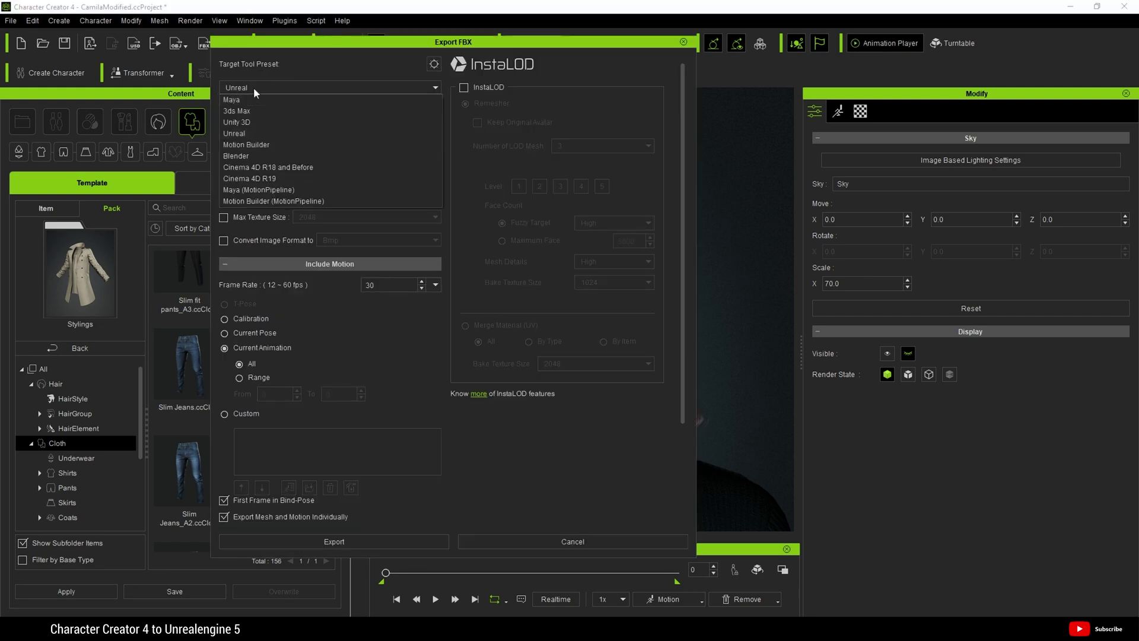
pyautogui.click(251, 134)
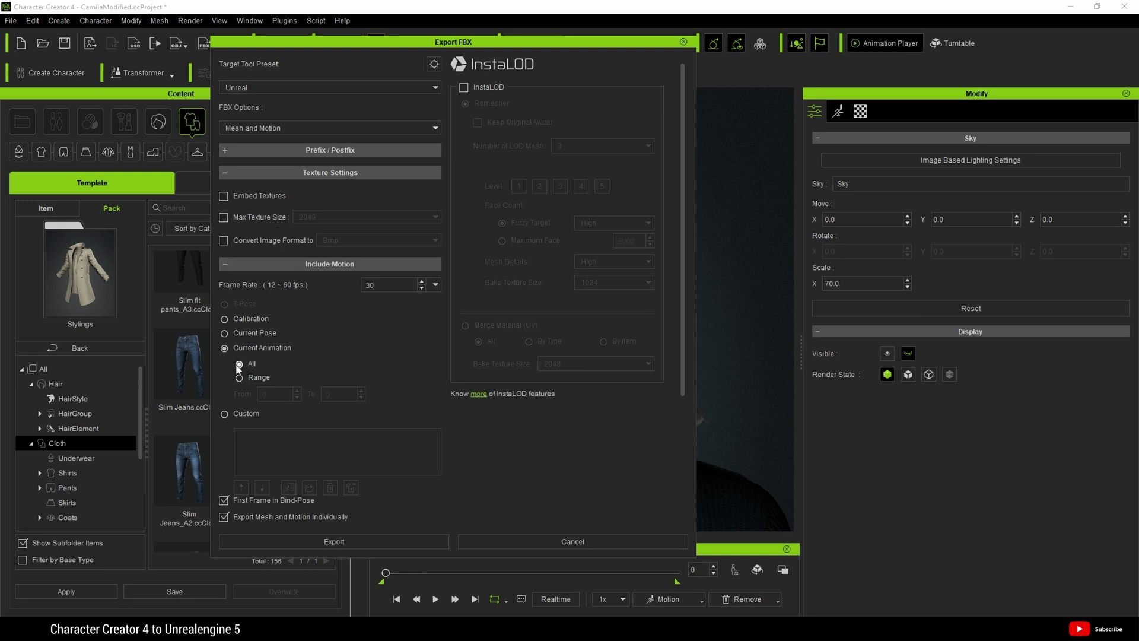
pyautogui.scroll(-2, 231, 403)
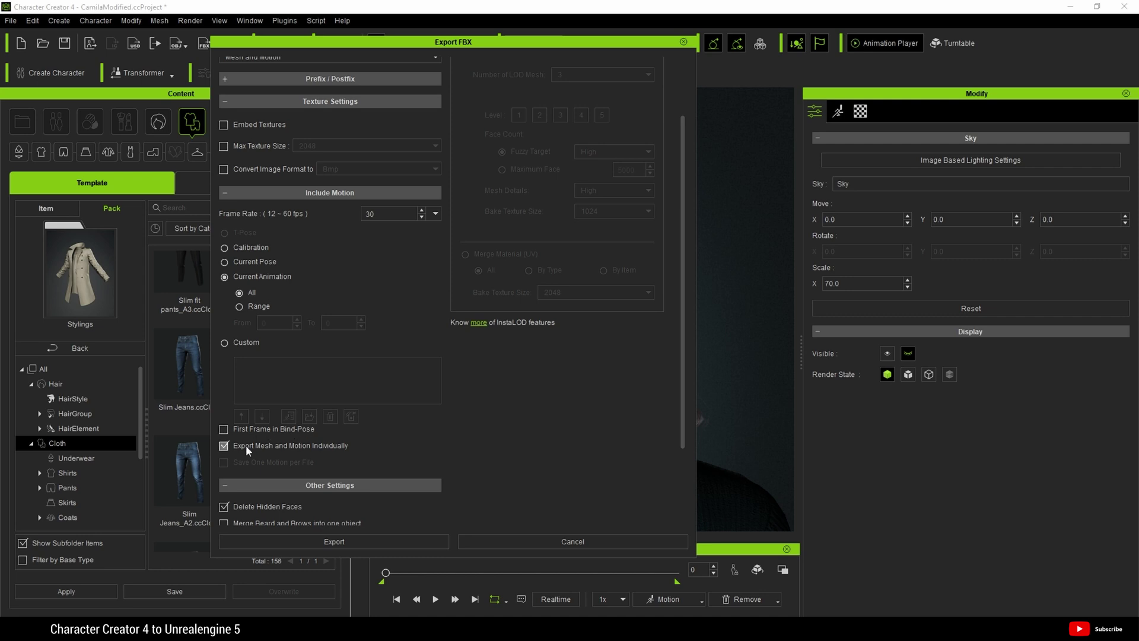
pyautogui.scroll(-1, 268, 448)
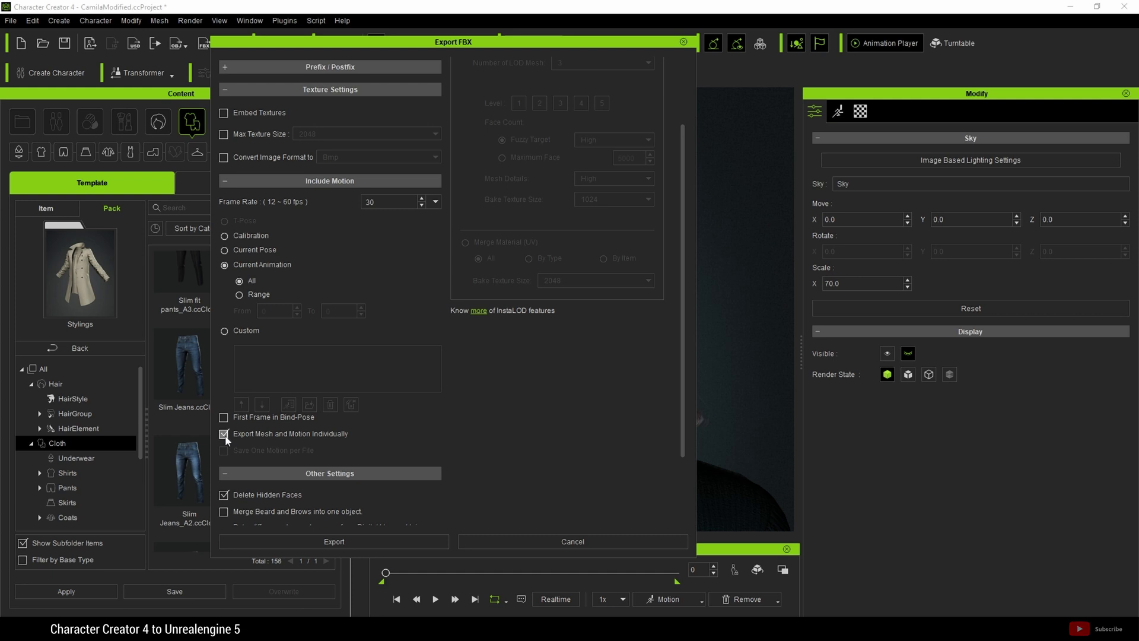
pyautogui.scroll(-1, 238, 449)
pyautogui.scroll(-3, 240, 446)
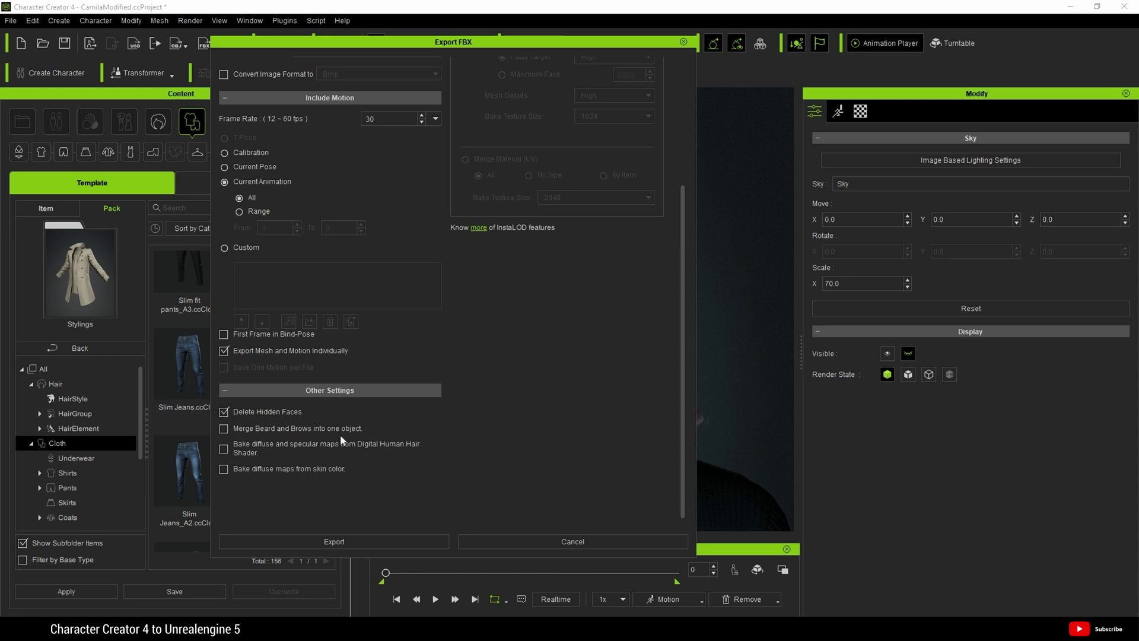
pyautogui.scroll(3, 340, 433)
pyautogui.scroll(5, 343, 439)
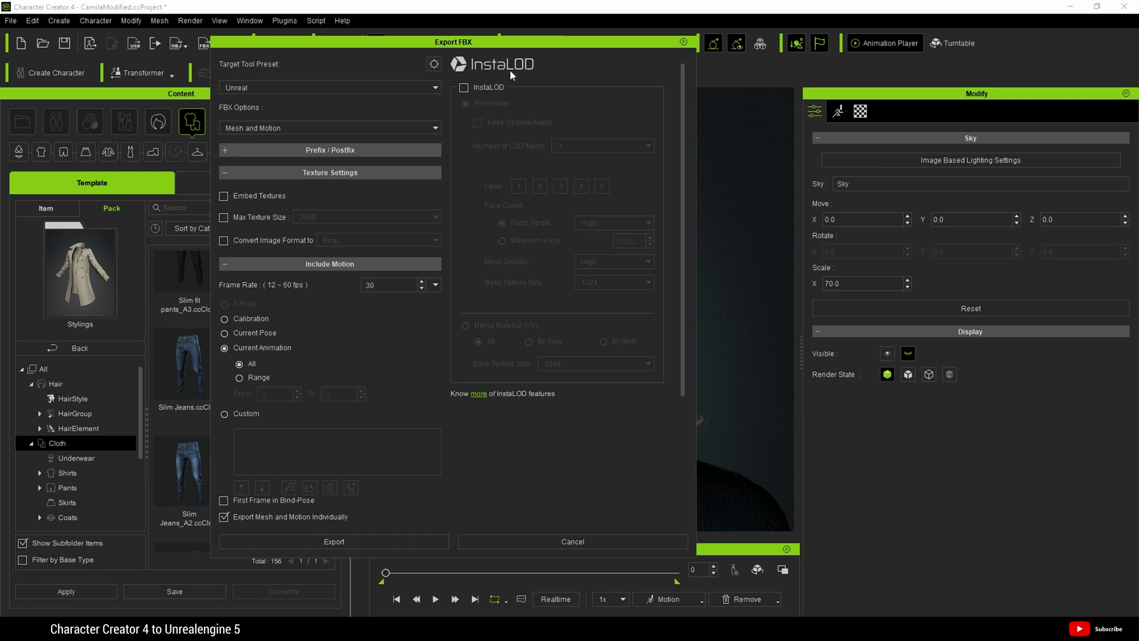
pyautogui.scroll(-2, 483, 326)
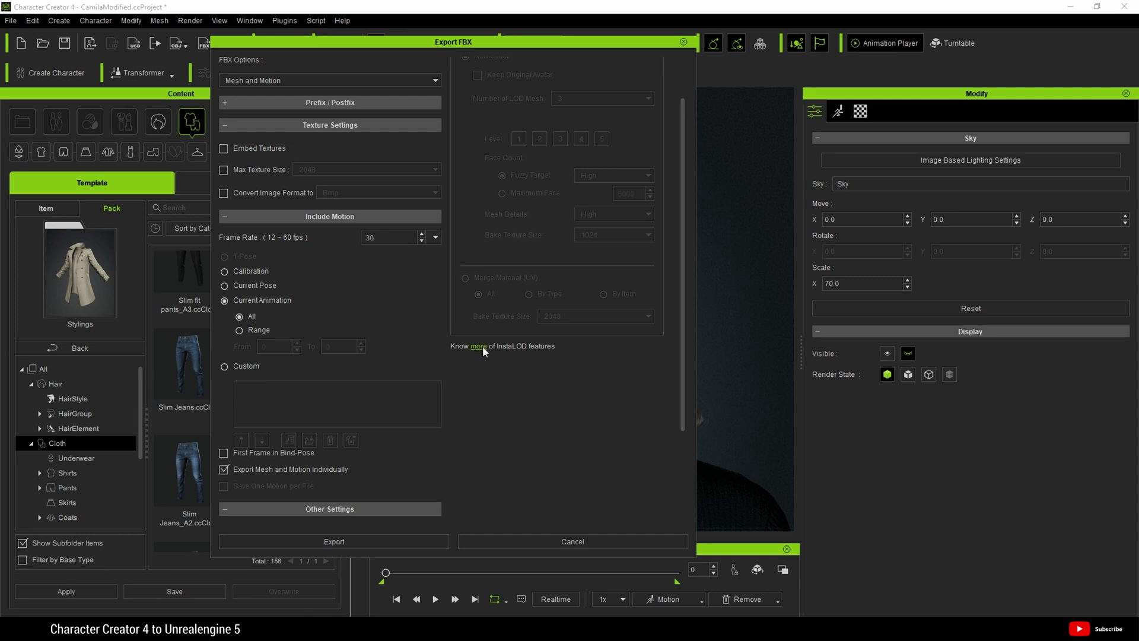
pyautogui.scroll(-1, 482, 346)
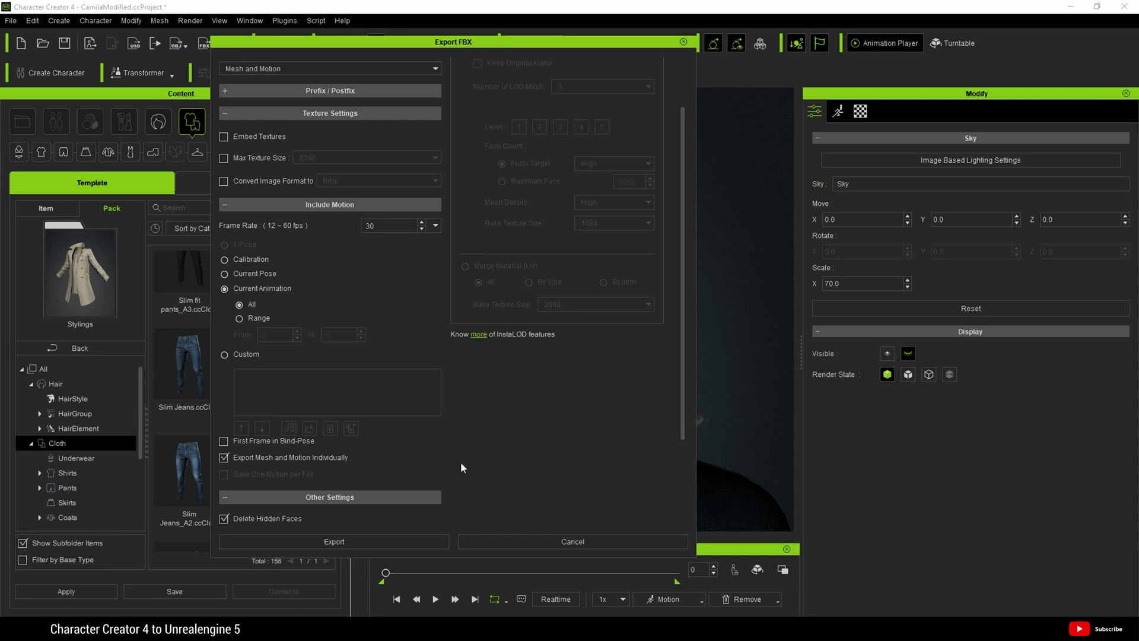
# Step: Start the FBX export, accept the warning, and go up to the Exports folder
pyautogui.click(329, 542)
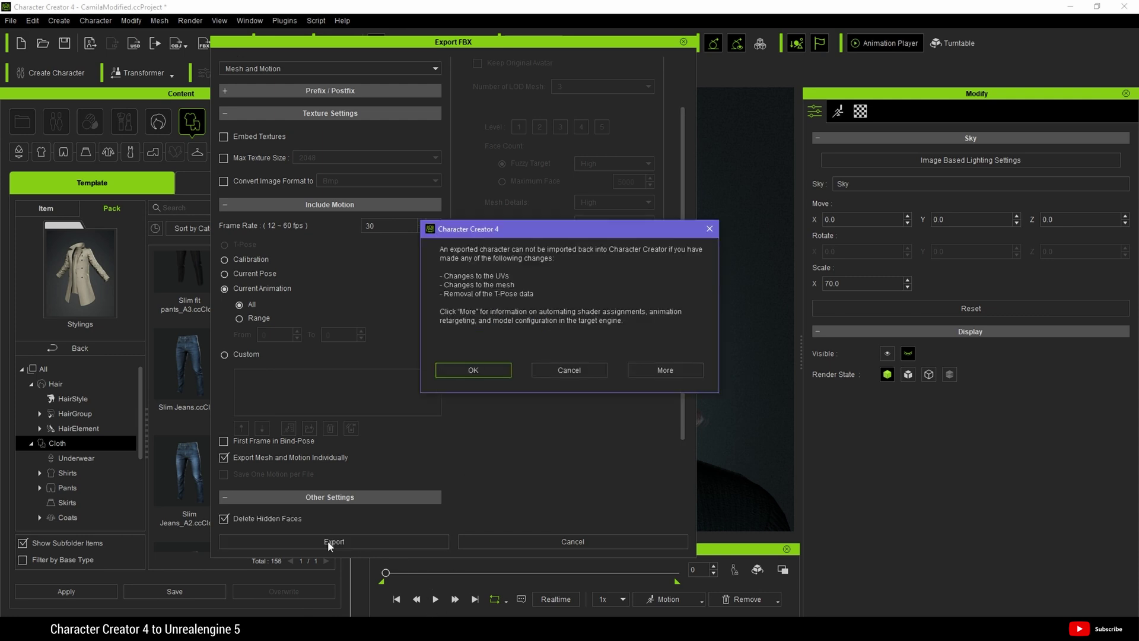
pyautogui.click(503, 371)
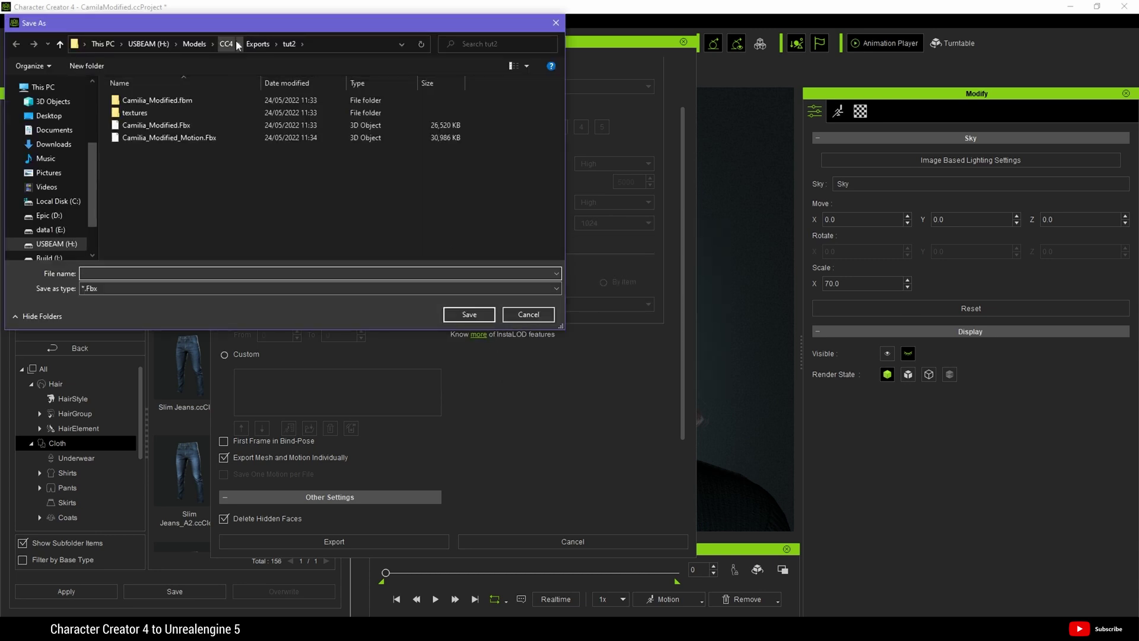
pyautogui.click(258, 43)
# Step: Create a cc4 folder in Exports and save the FBX there as cc4_tut
pyautogui.rightClick(187, 153)
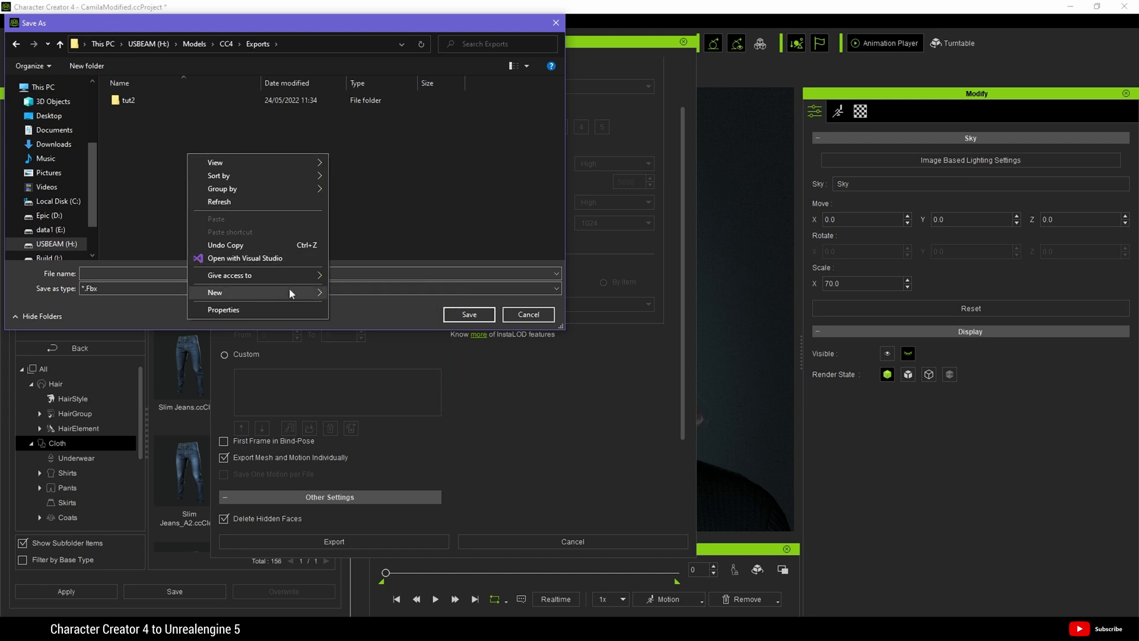
pyautogui.moveTo(293, 292)
pyautogui.click(359, 295)
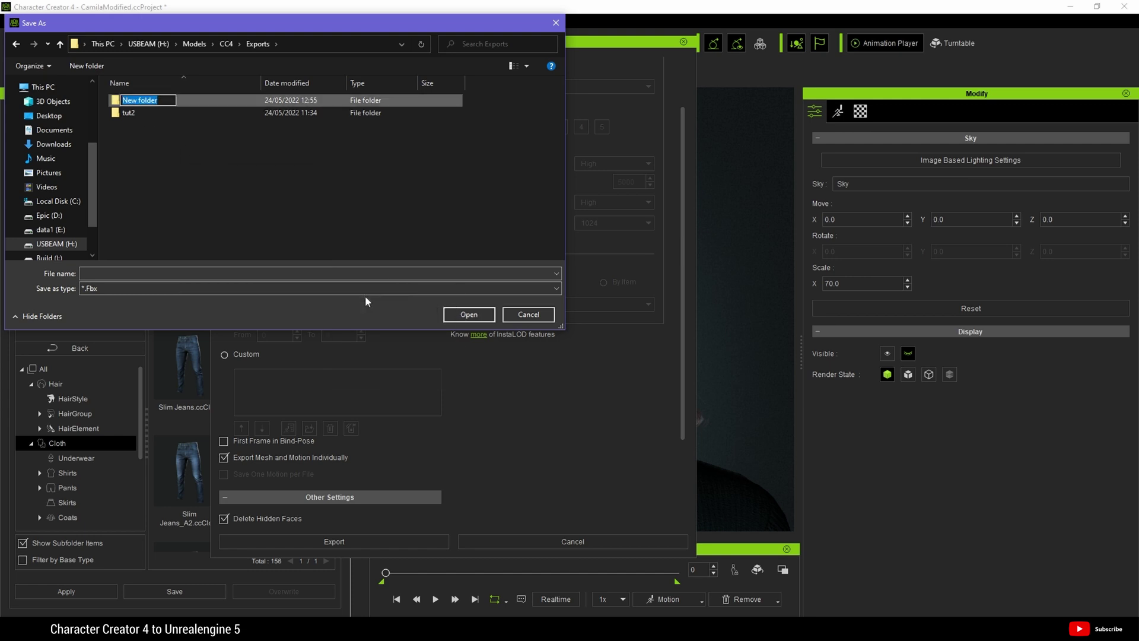
pyautogui.write('cc4')
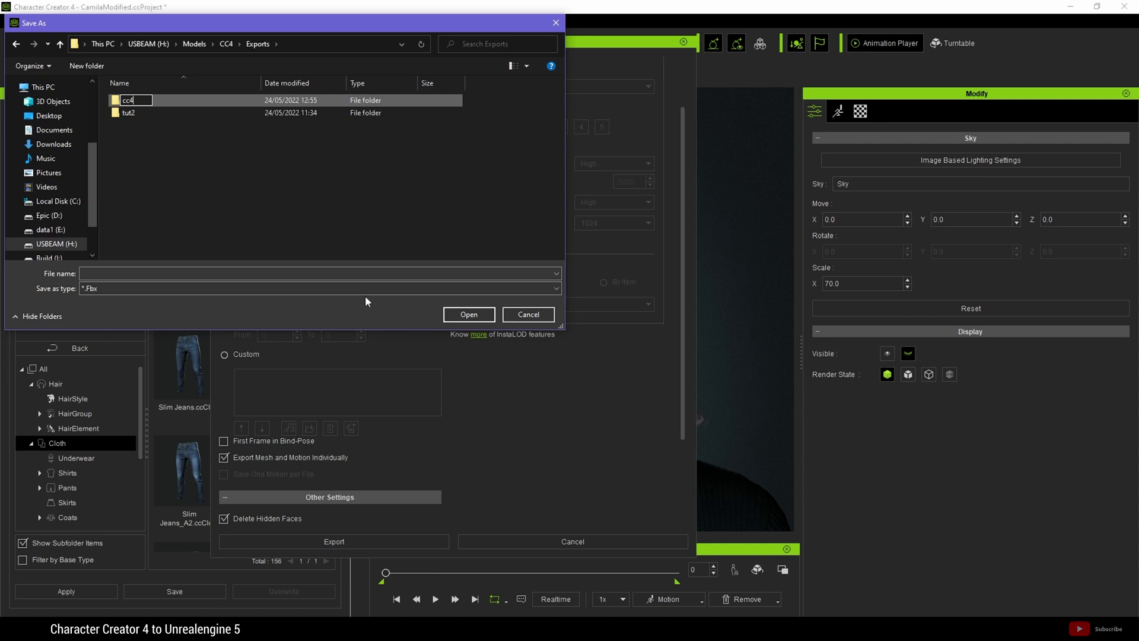
pyautogui.press('Return')
pyautogui.press('Return')
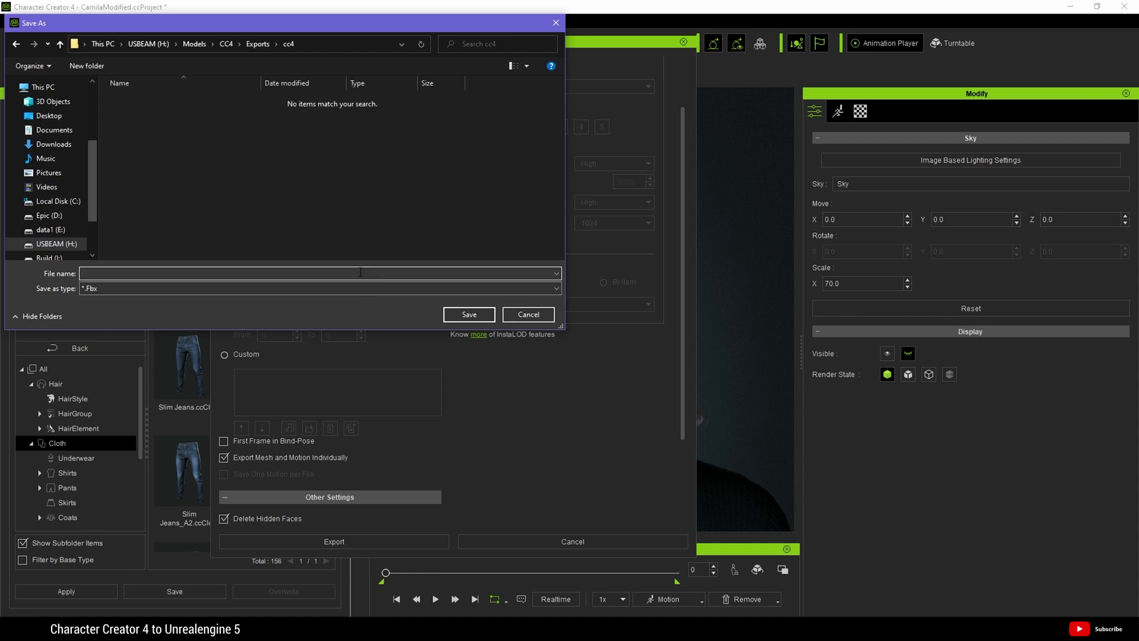
pyautogui.write('cc4_tut')
pyautogui.click(469, 315)
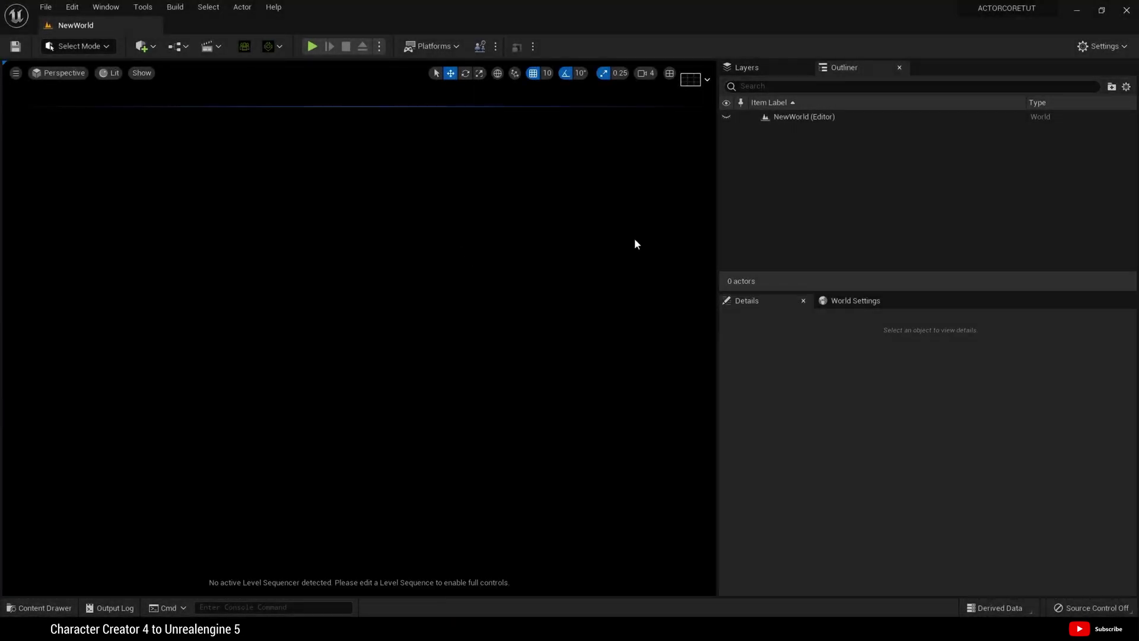
# Step: In the Content Drawer, create a folder named CC4 inside Content/Characters
pyautogui.click(40, 608)
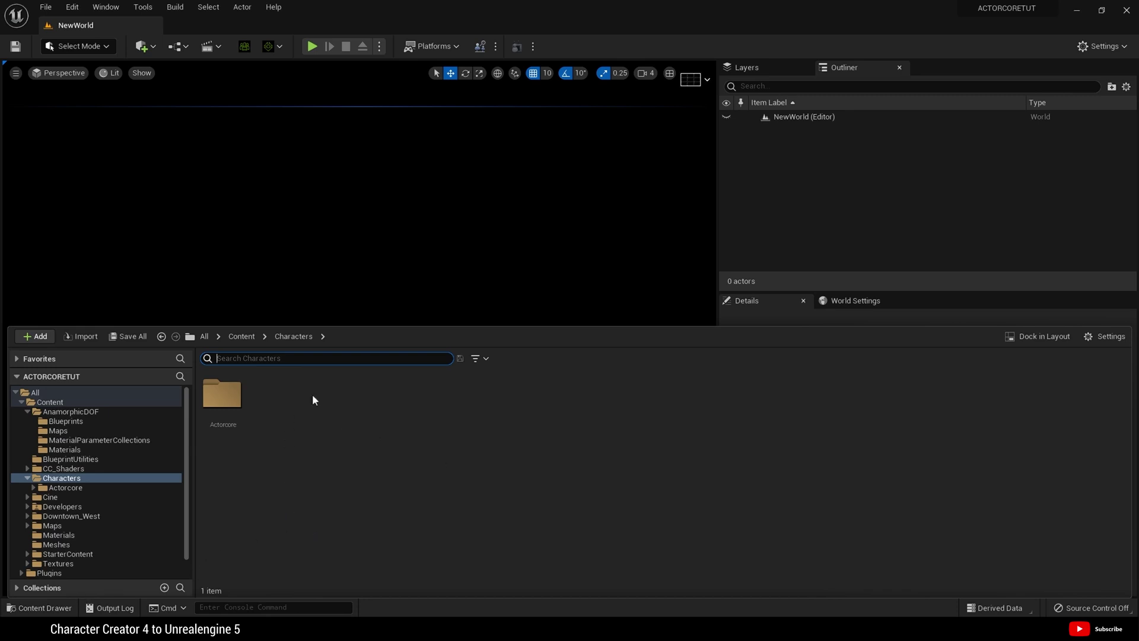
pyautogui.click(242, 337)
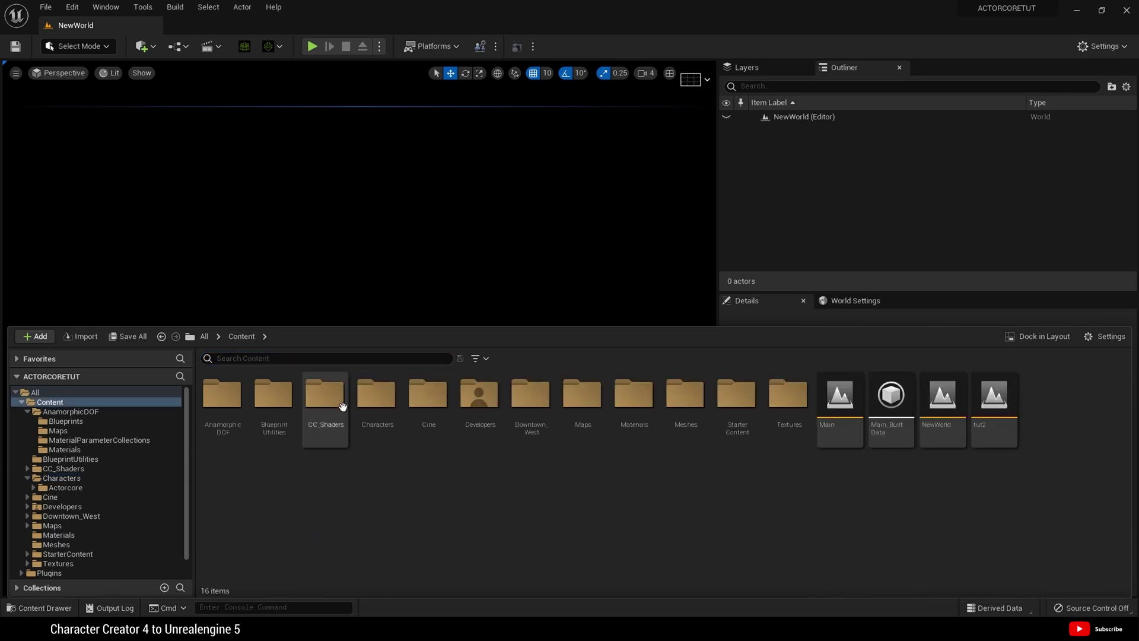
pyautogui.doubleClick(368, 425)
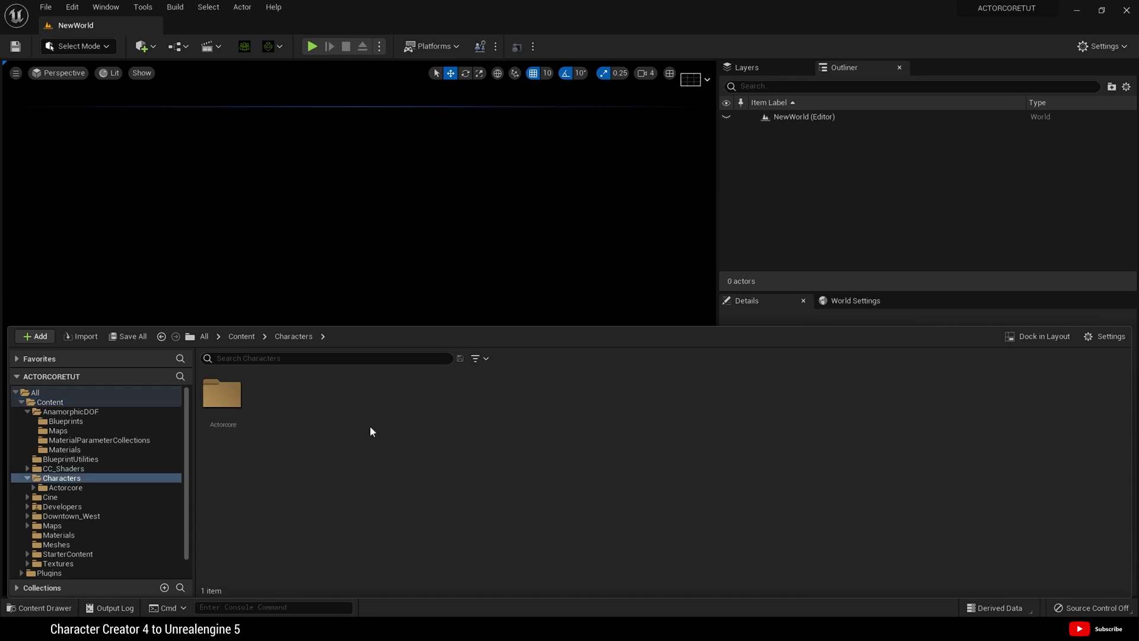
pyautogui.rightClick(290, 407)
pyautogui.click(348, 231)
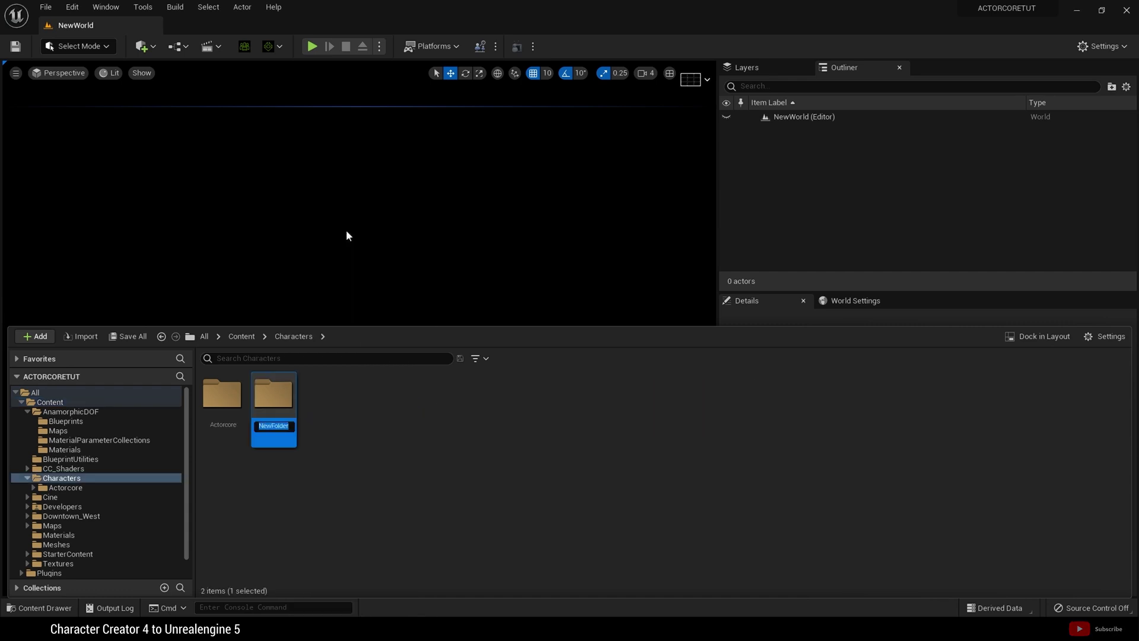
pyautogui.press('BackSpace')
pyautogui.write('CC')
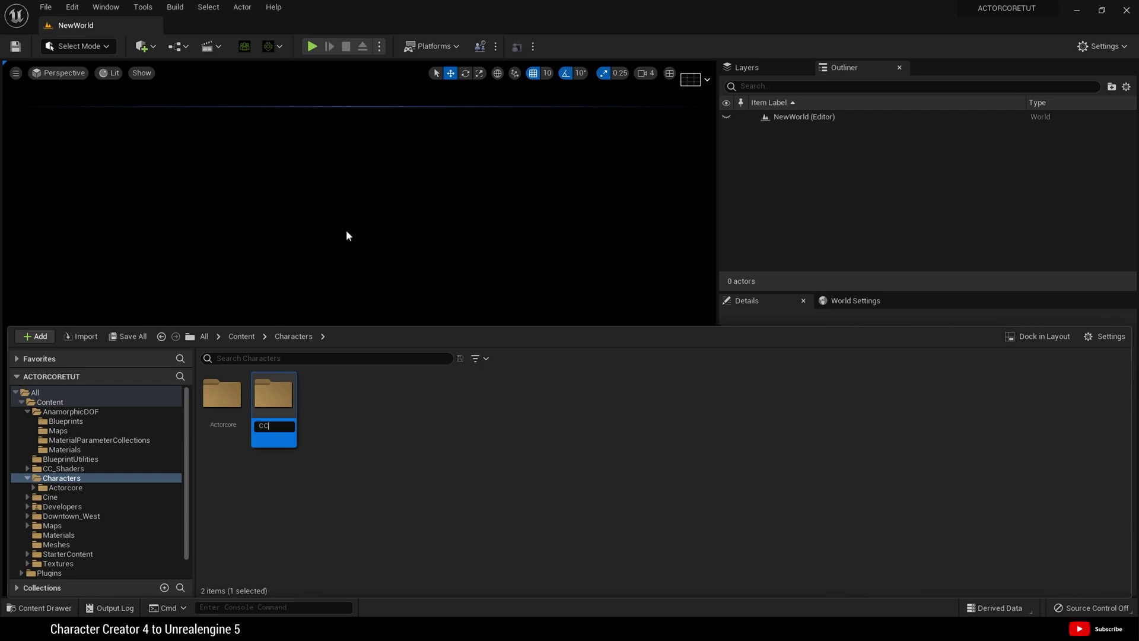
pyautogui.write('S')
pyautogui.press('BackSpace')
pyautogui.write('4')
pyautogui.press('Return')
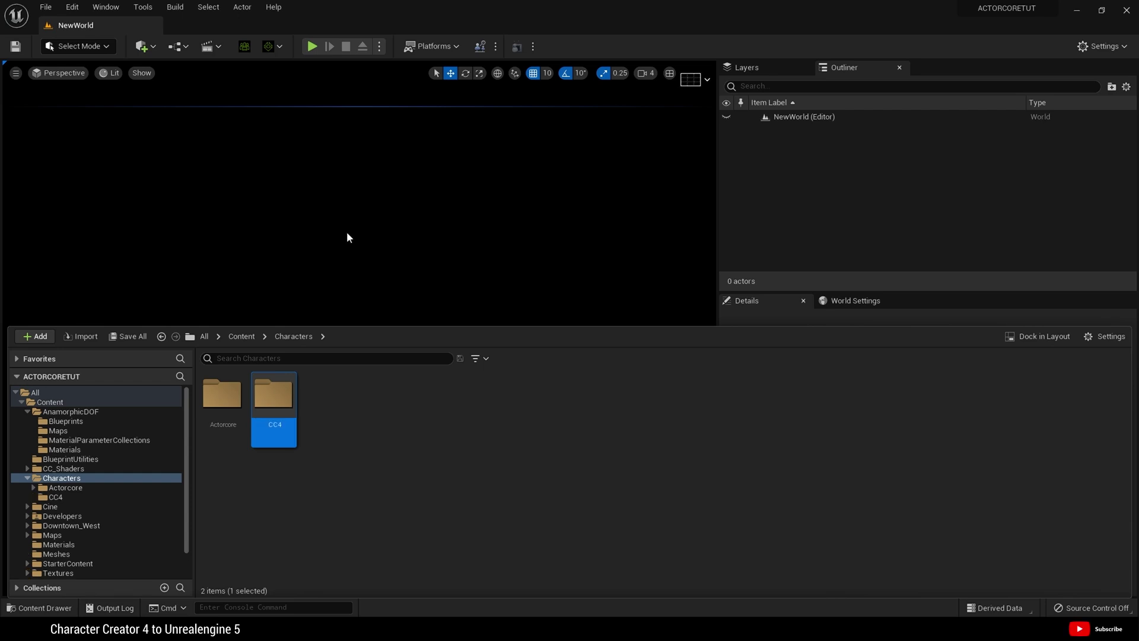
# Step: Inside CC4, create a new folder named Camila and open it
pyautogui.doubleClick(289, 419)
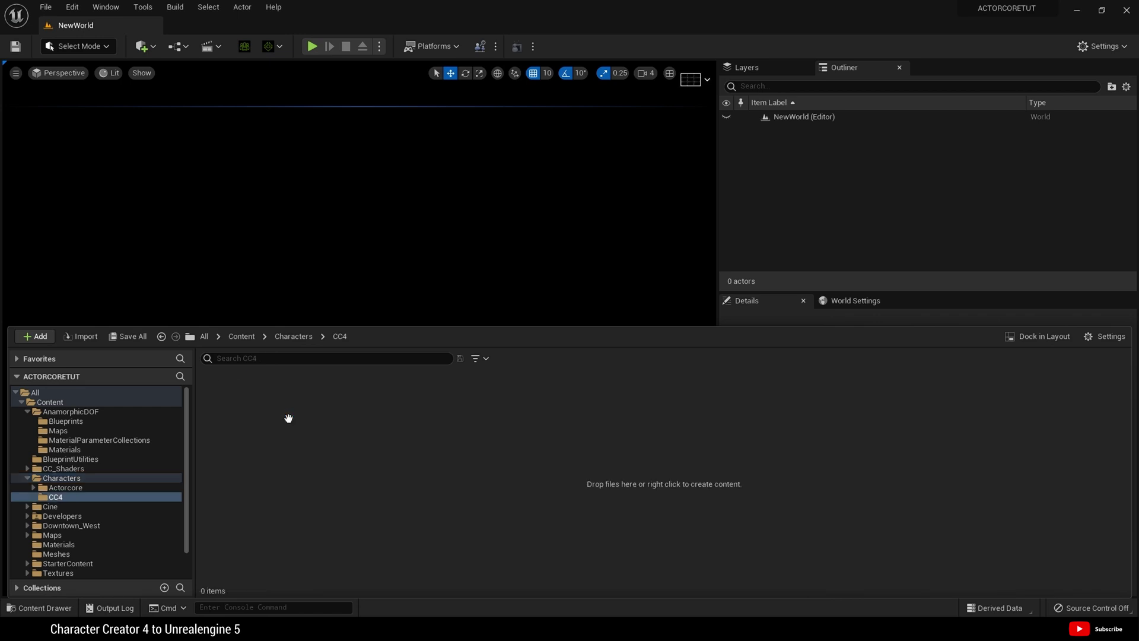
pyautogui.rightClick(289, 418)
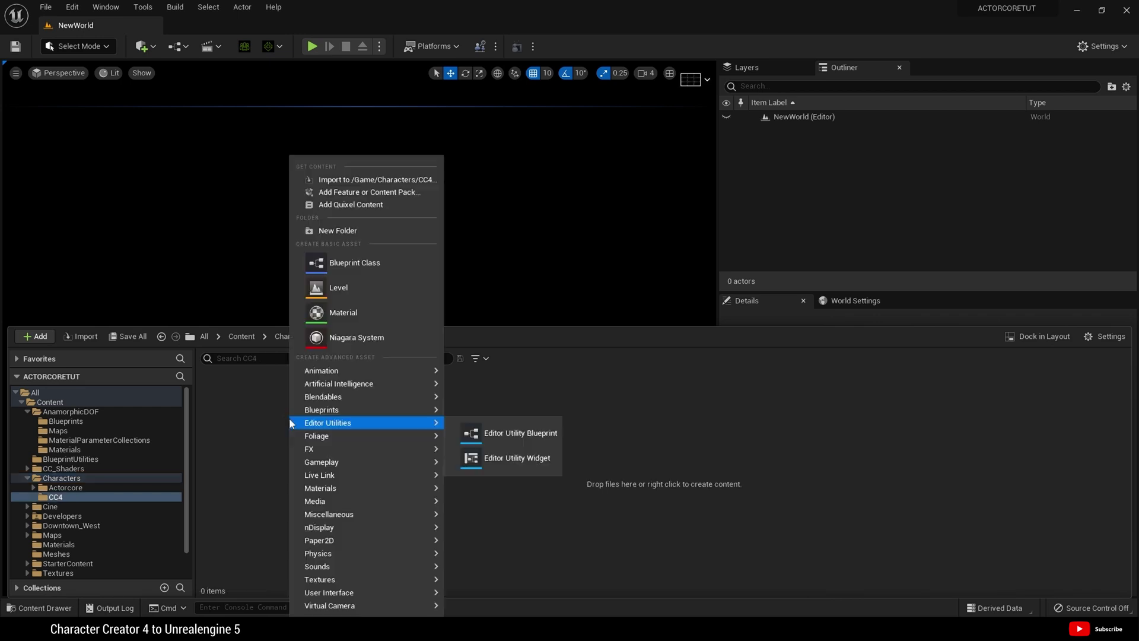
pyautogui.click(334, 235)
pyautogui.press('BackSpace')
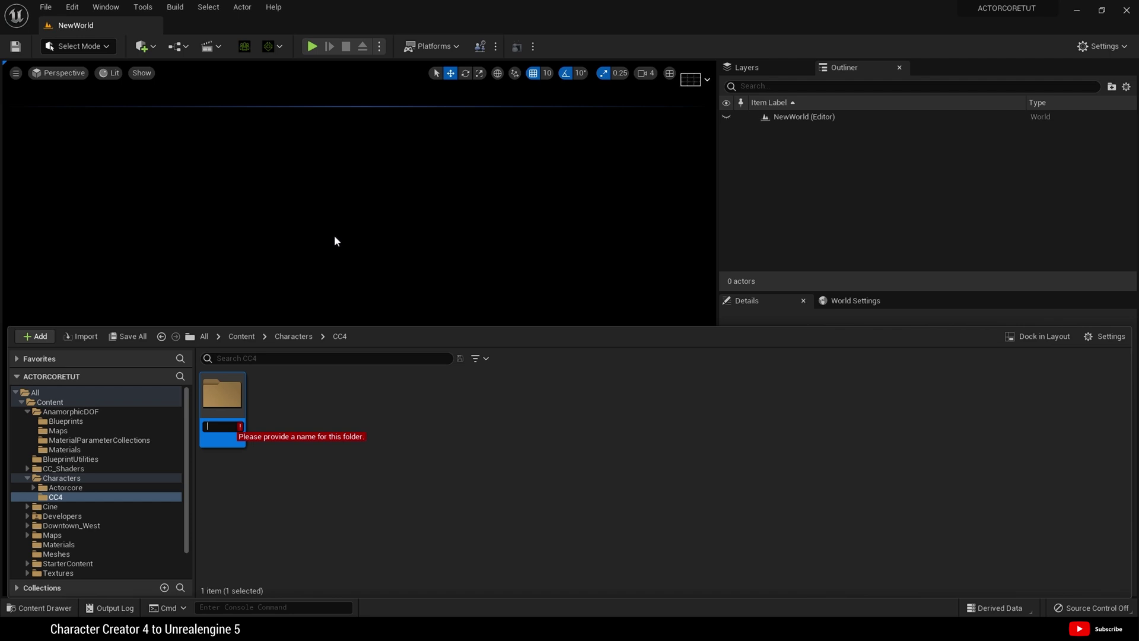
pyautogui.write('Ca')
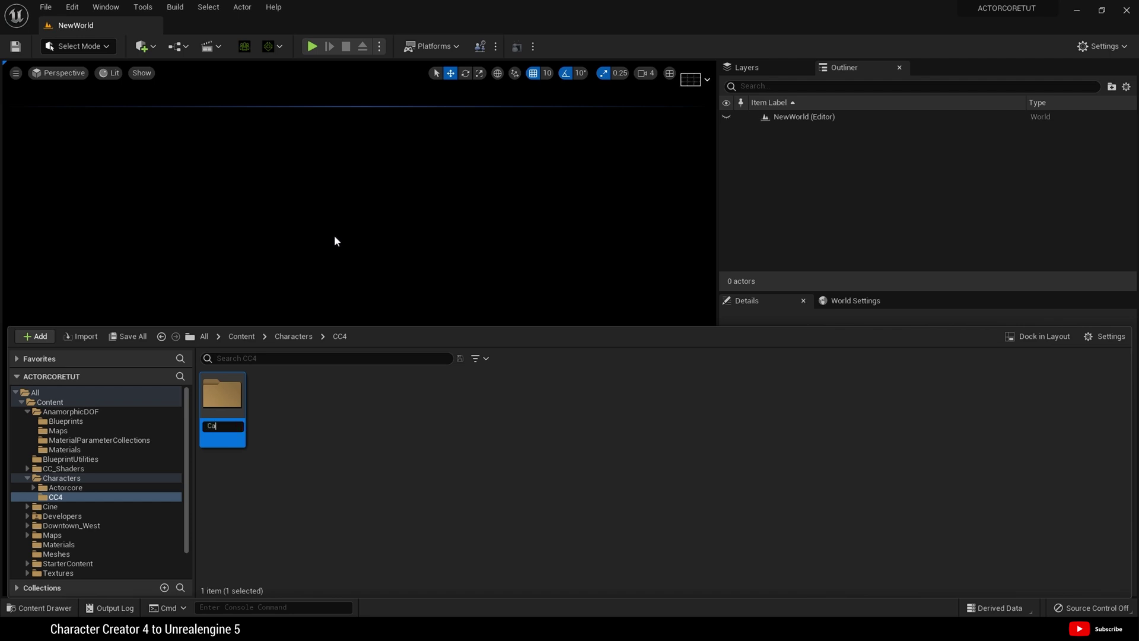
pyautogui.write('mila')
pyautogui.press('Return')
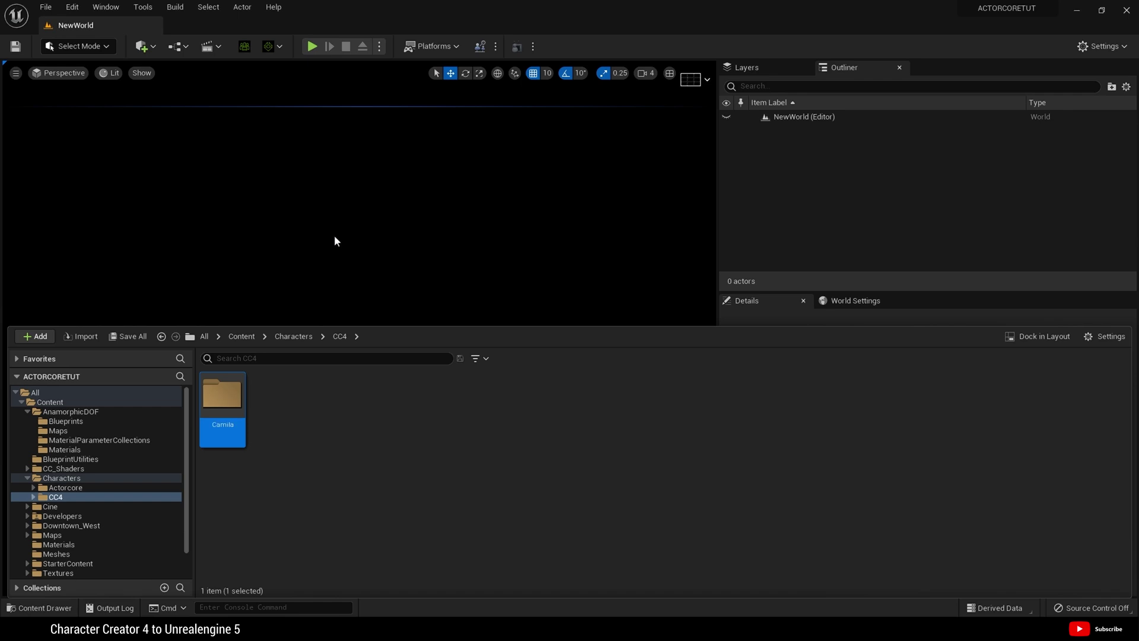
pyautogui.doubleClick(240, 400)
# Step: Import cc4_tut.Fbx from the Exports > cc4 folder into /Game/Characters/CC4/Camila
pyautogui.rightClick(275, 425)
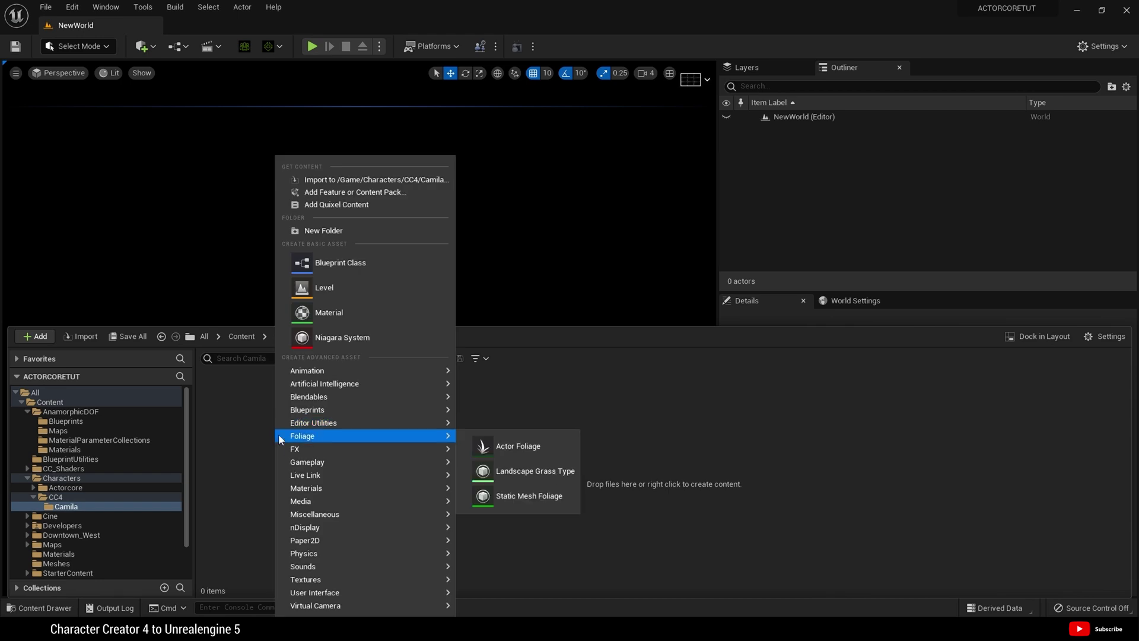
pyautogui.click(360, 184)
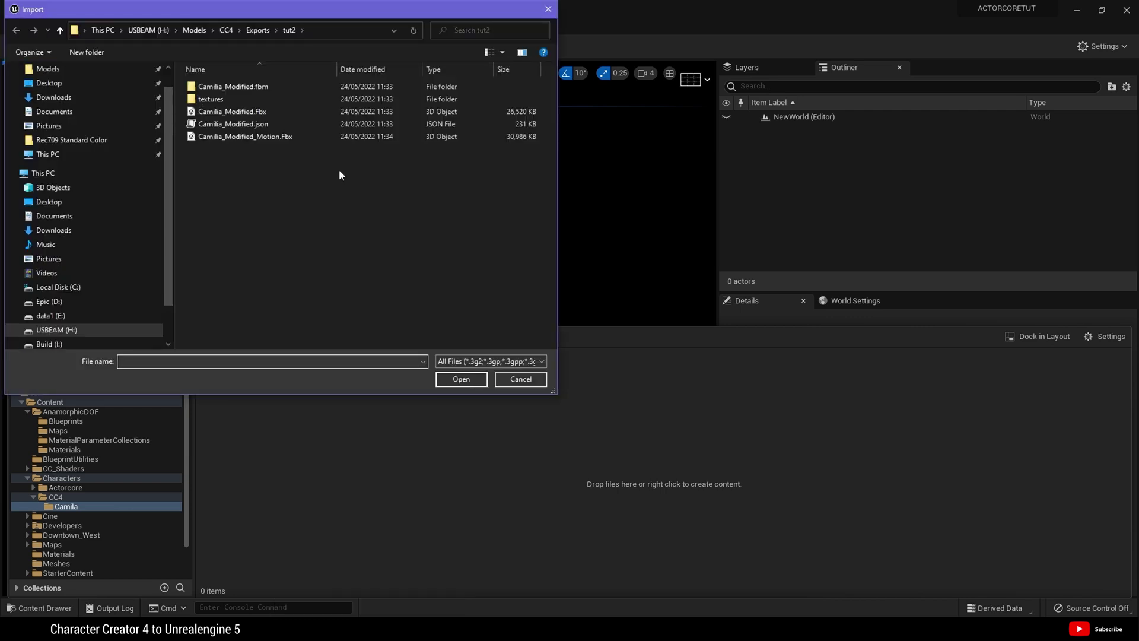
pyautogui.click(260, 31)
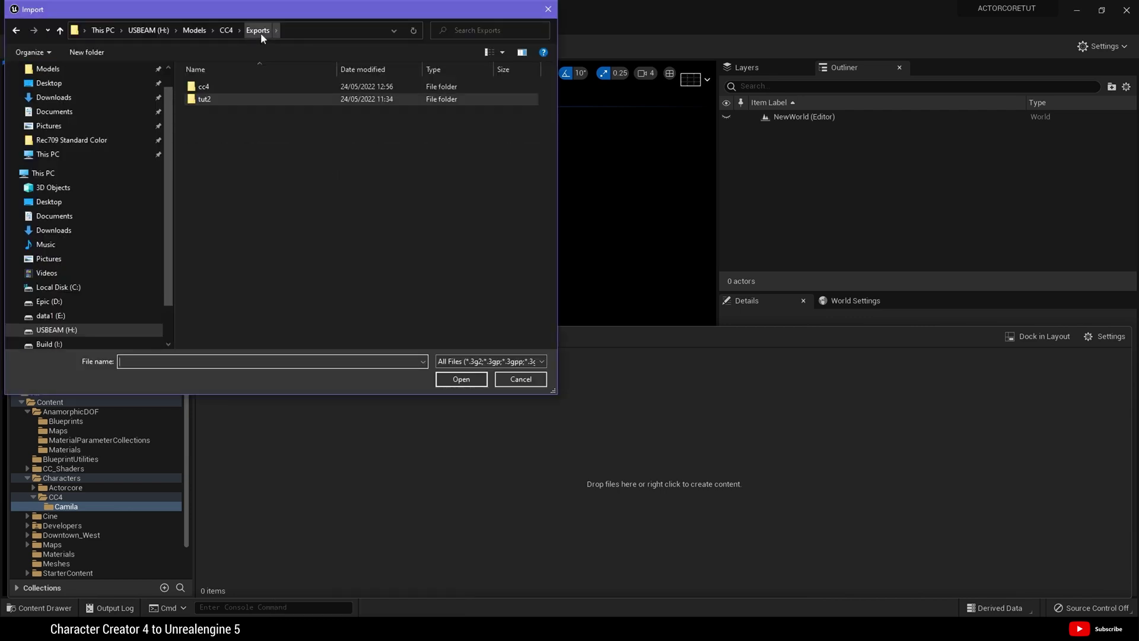
pyautogui.click(211, 88)
pyautogui.doubleClick(211, 87)
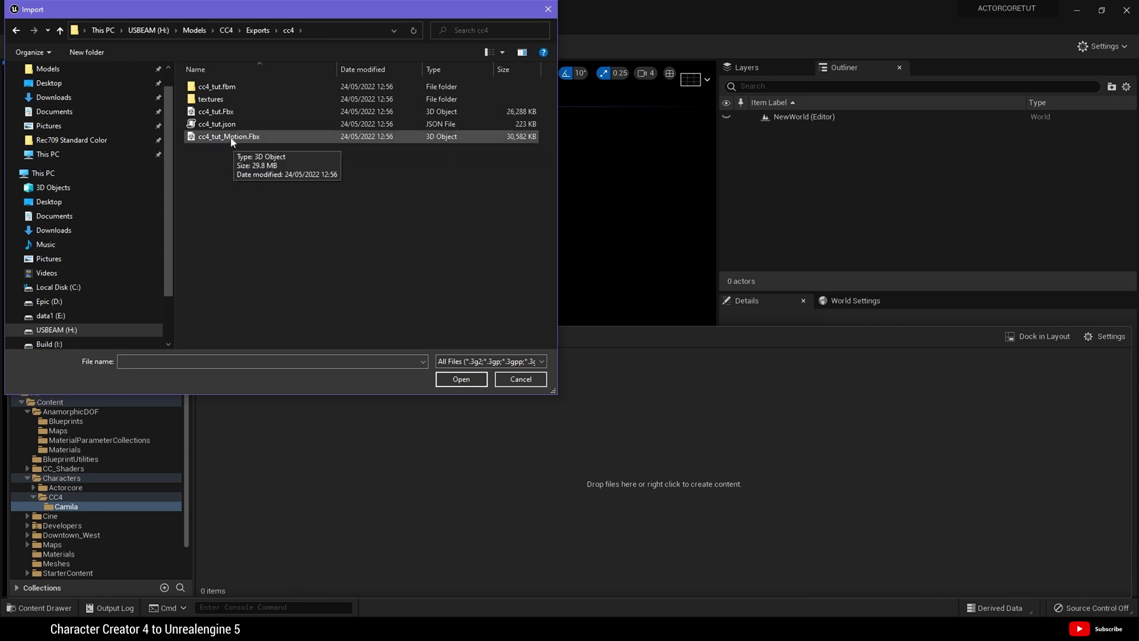
pyautogui.click(221, 113)
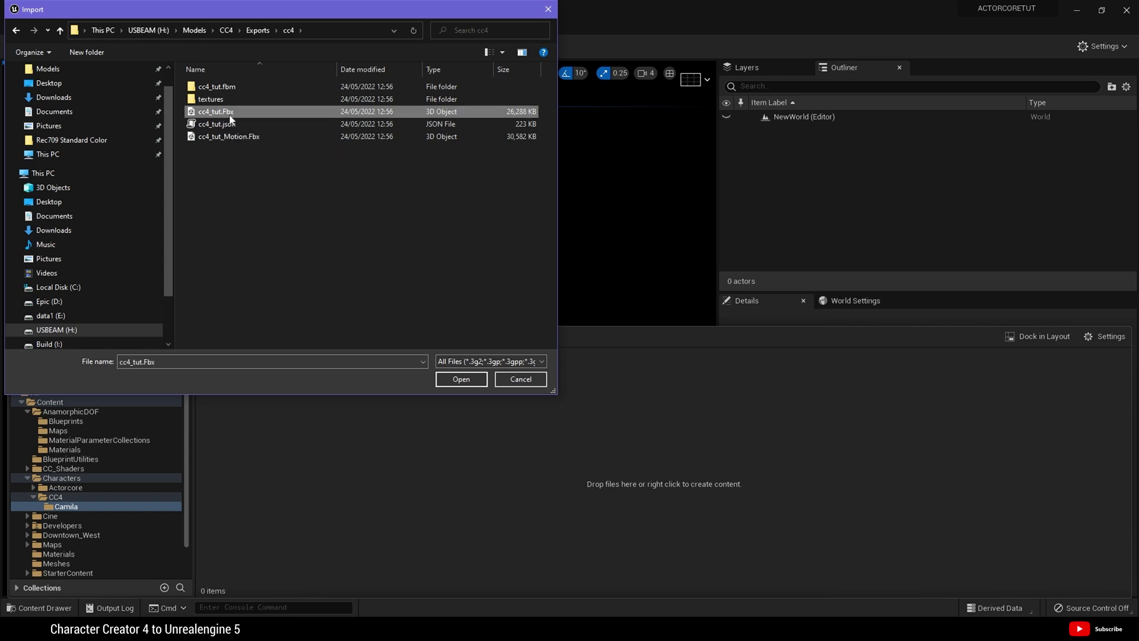
pyautogui.click(462, 379)
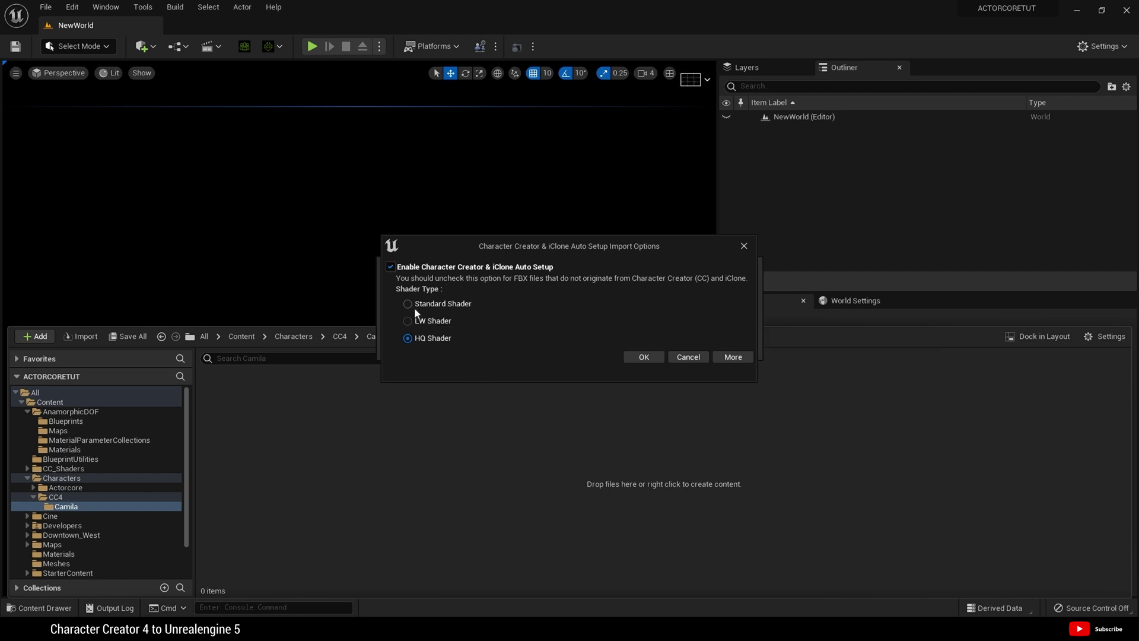
# Step: Keep the HQ Shader type in the Character Creator auto-setup options and accept them
pyautogui.moveTo(559, 236); pyautogui.dragTo(550, 259)
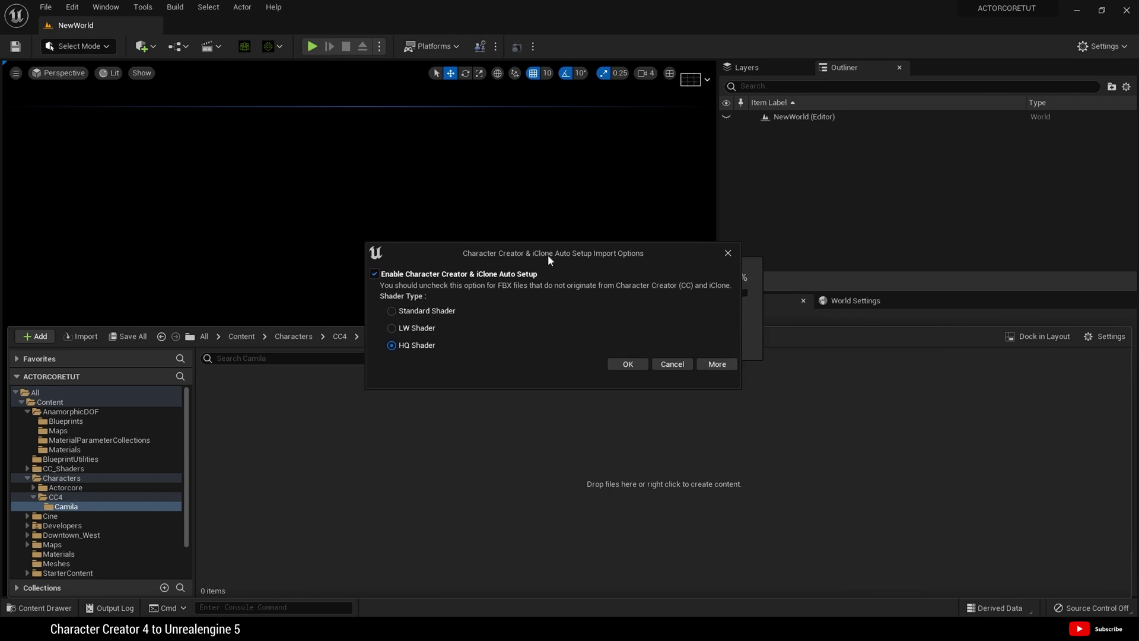
pyautogui.click(393, 311)
pyautogui.click(393, 345)
pyautogui.click(628, 365)
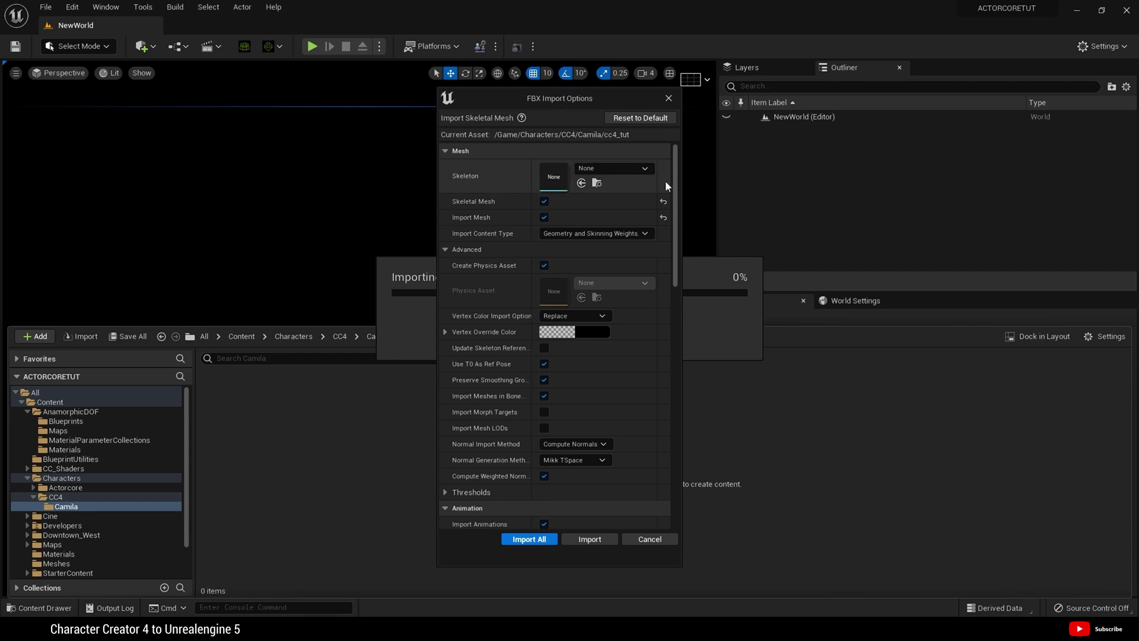
# Step: In FBX Import Options, enable Import Morph Targets and disable Import Animations
pyautogui.click(449, 248)
pyautogui.click(449, 248)
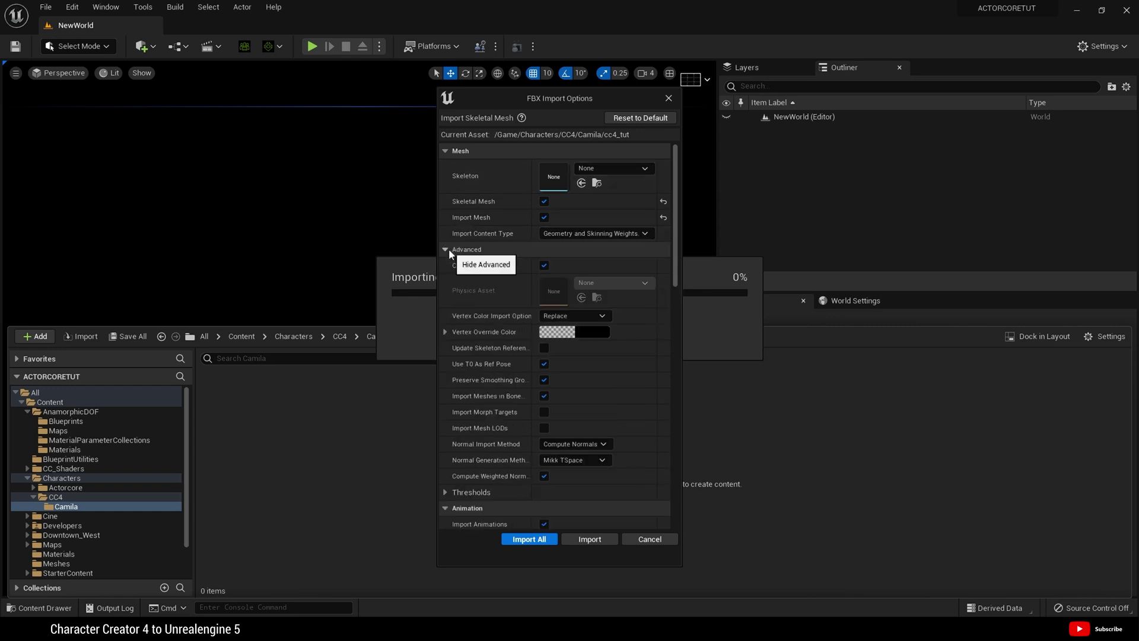
pyautogui.click(546, 411)
pyautogui.scroll(-1, 557, 409)
pyautogui.scroll(-4, 559, 408)
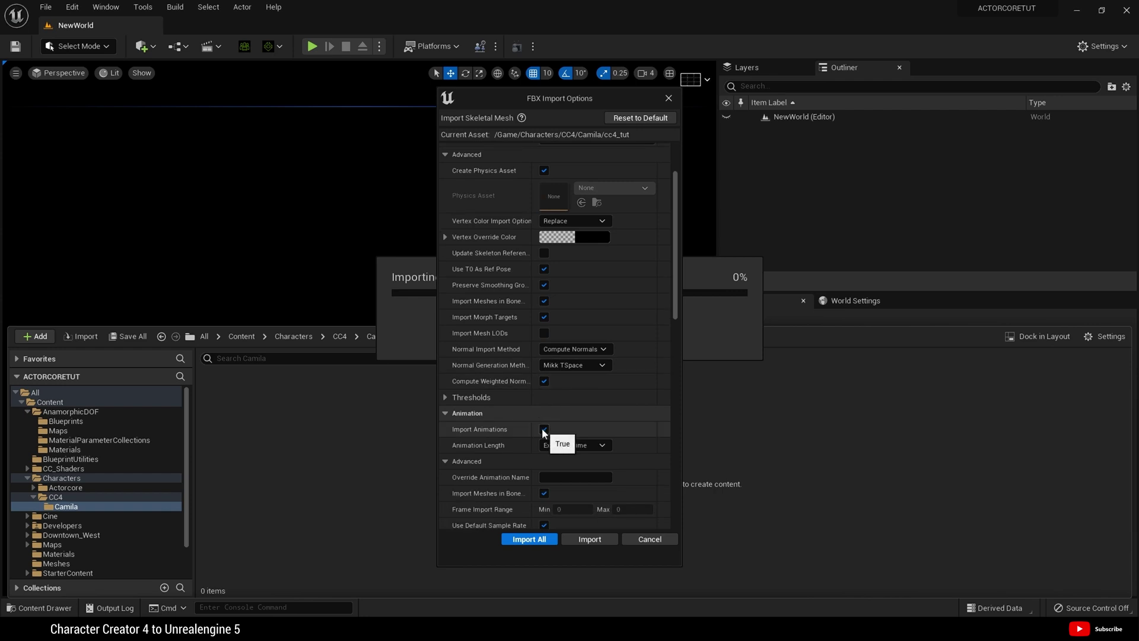
pyautogui.click(544, 430)
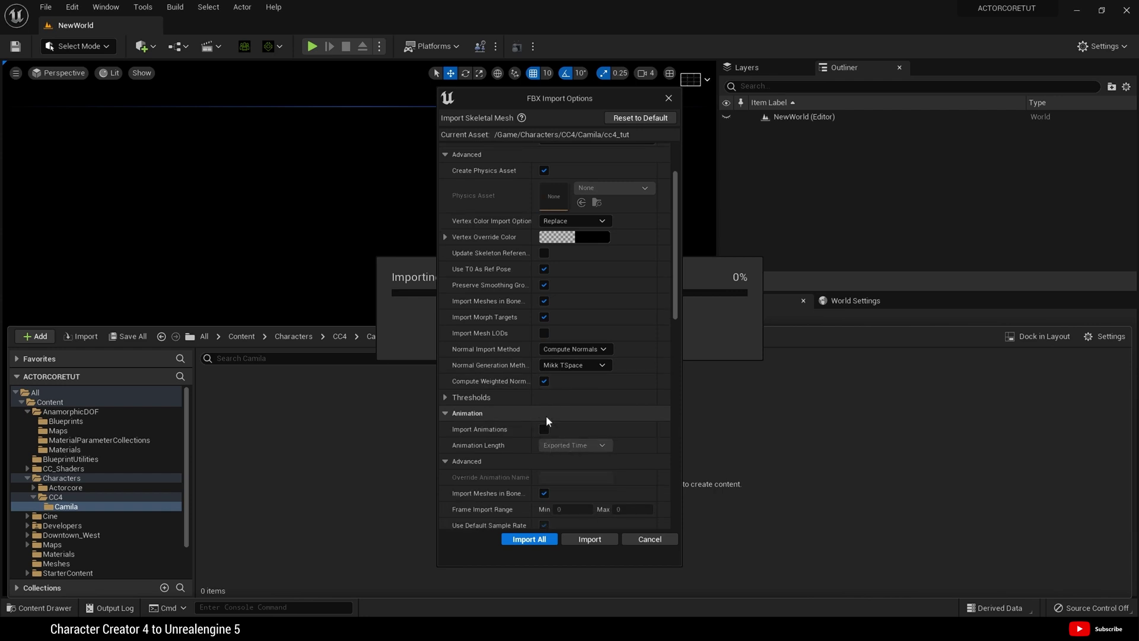
# Step: Run the cc4_tut import, save the new assets with Save Now, and redisplay the Camila folder
pyautogui.click(589, 540)
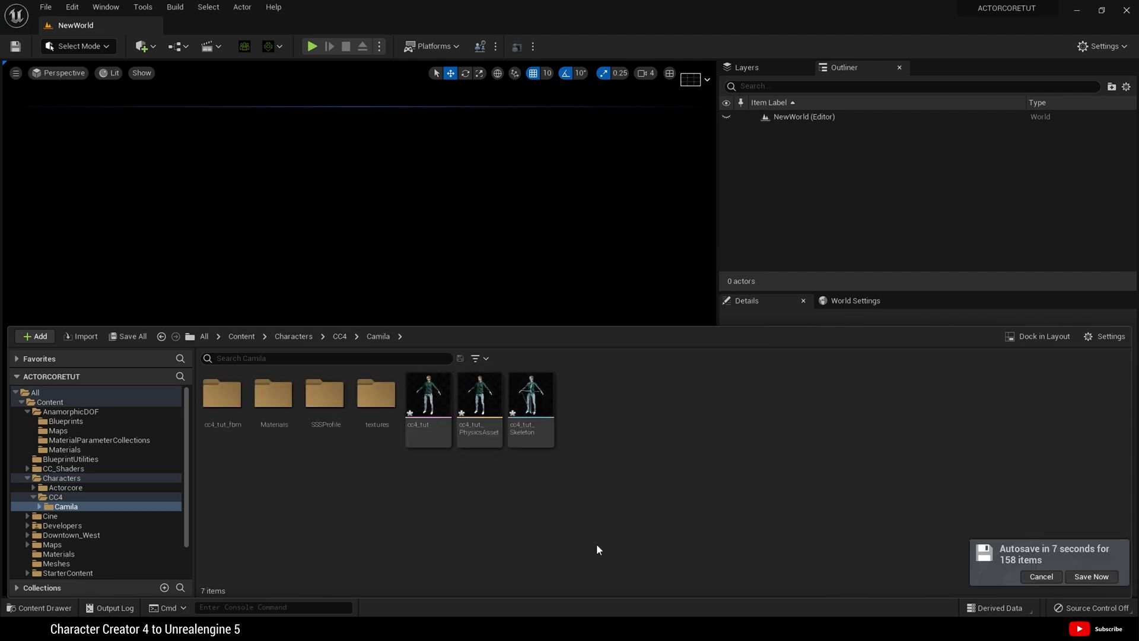
pyautogui.click(1095, 577)
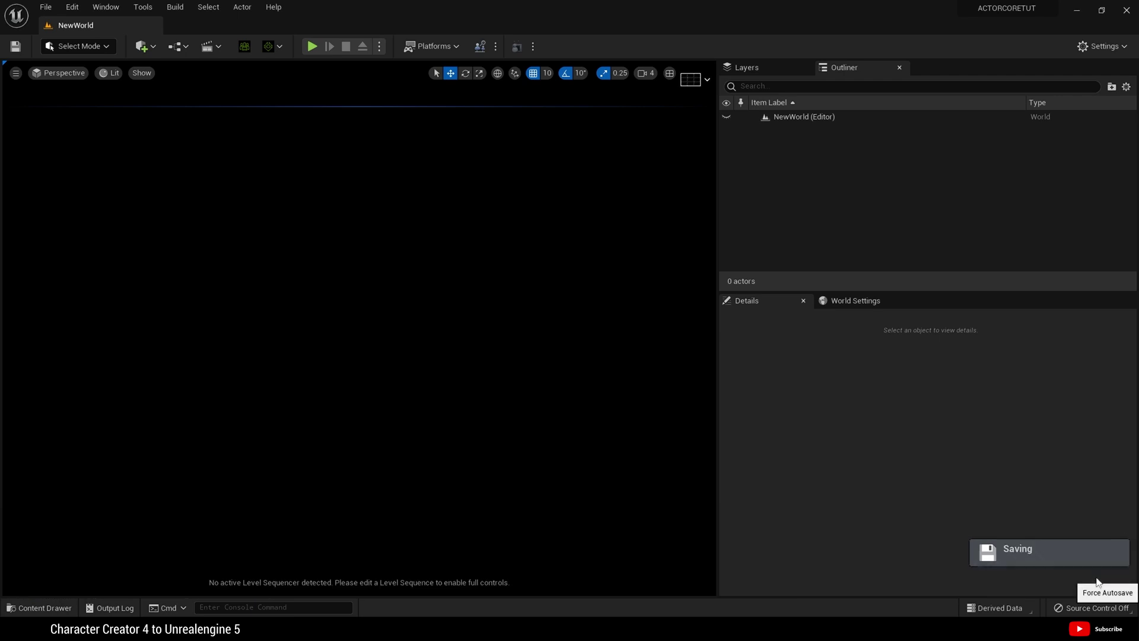
pyautogui.click(76, 608)
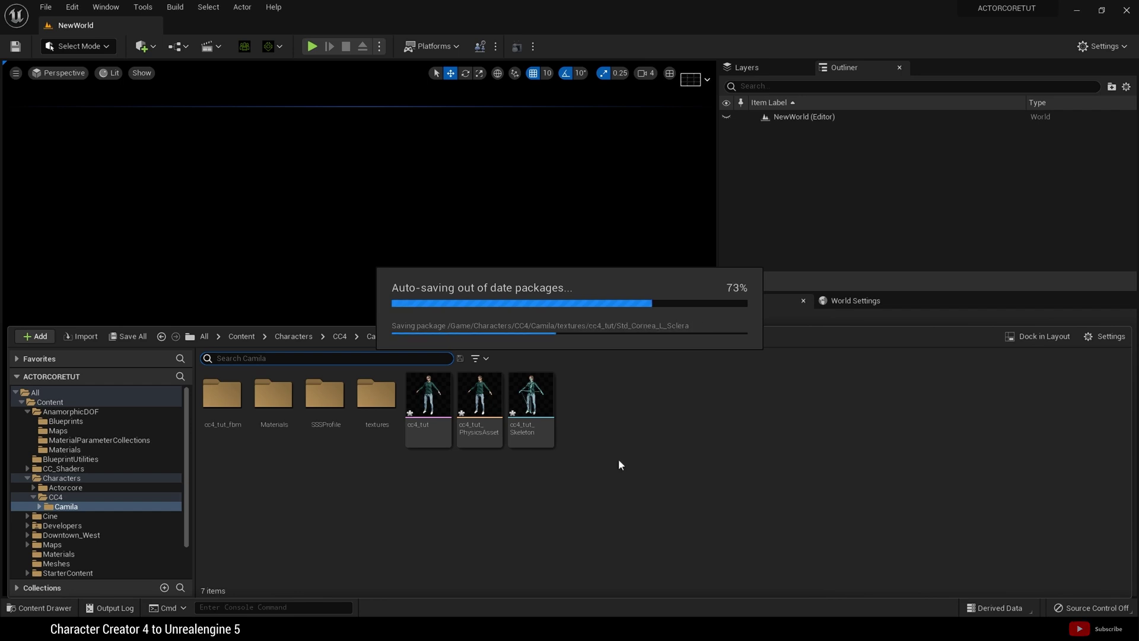
# Step: Orbit and zoom around the clothed cc4_tut character, then scroll the Morph Target Preview list
pyautogui.moveTo(428, 423)
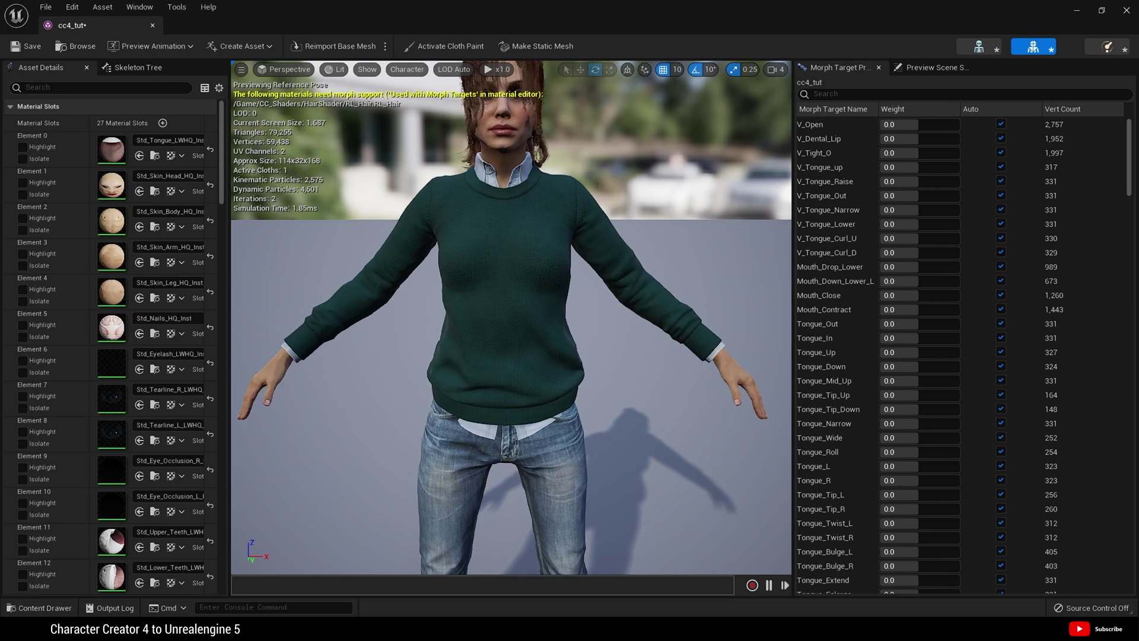
pyautogui.scroll(5, 512, 318)
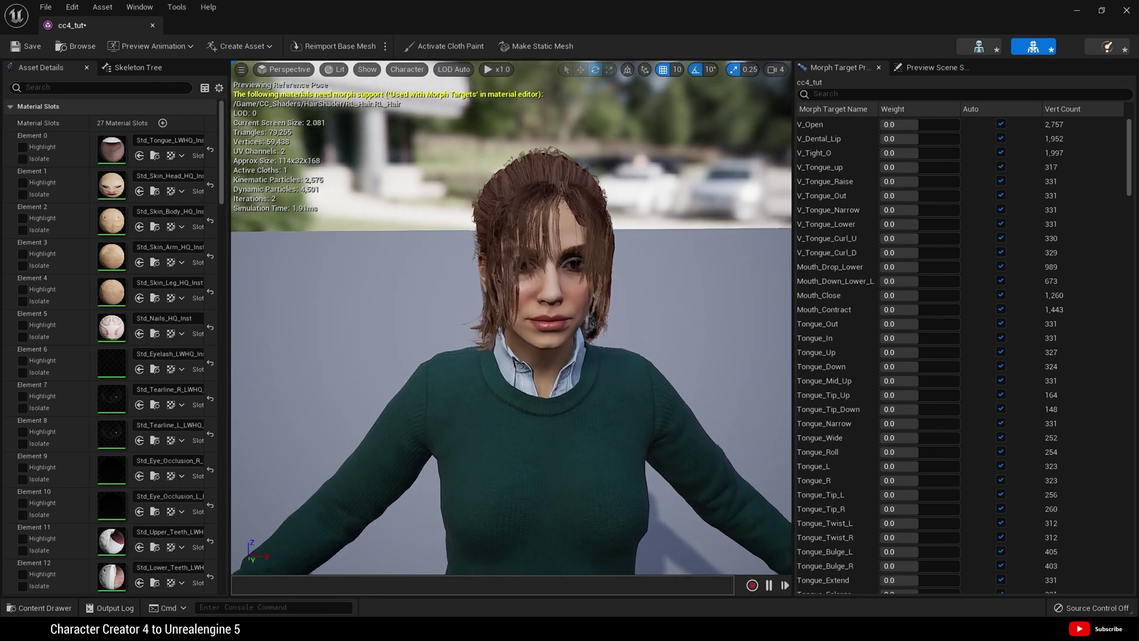
pyautogui.moveTo(511, 356); pyautogui.dragTo(511, 267, button='middle')
pyautogui.scroll(2, 512, 318)
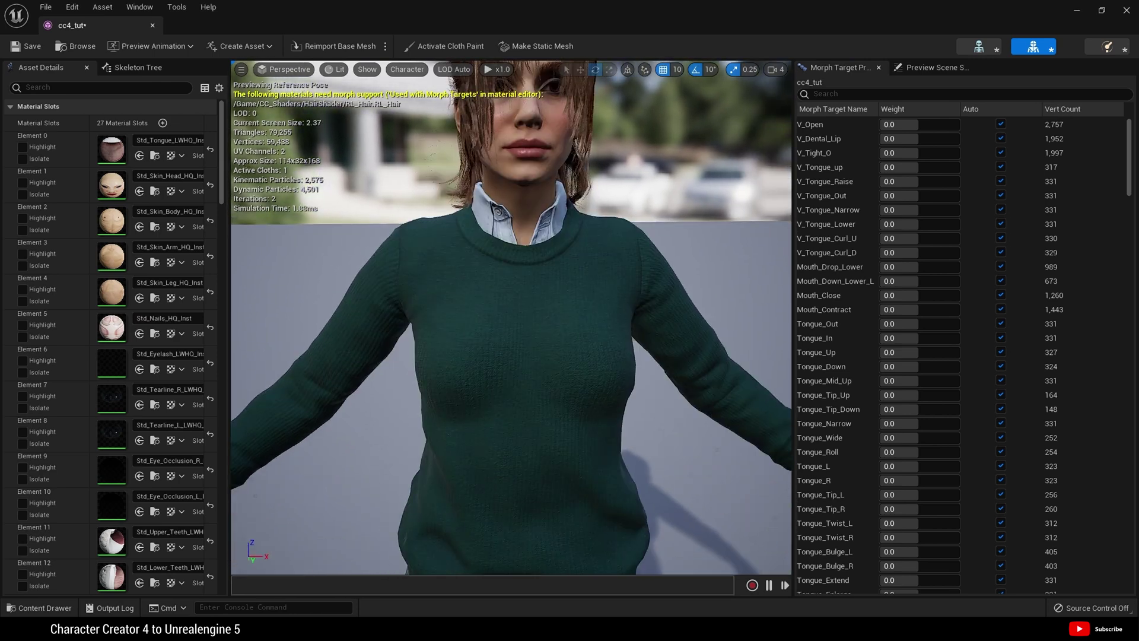
pyautogui.moveTo(512, 317); pyautogui.dragTo(462, 315)
pyautogui.scroll(-6, 511, 317)
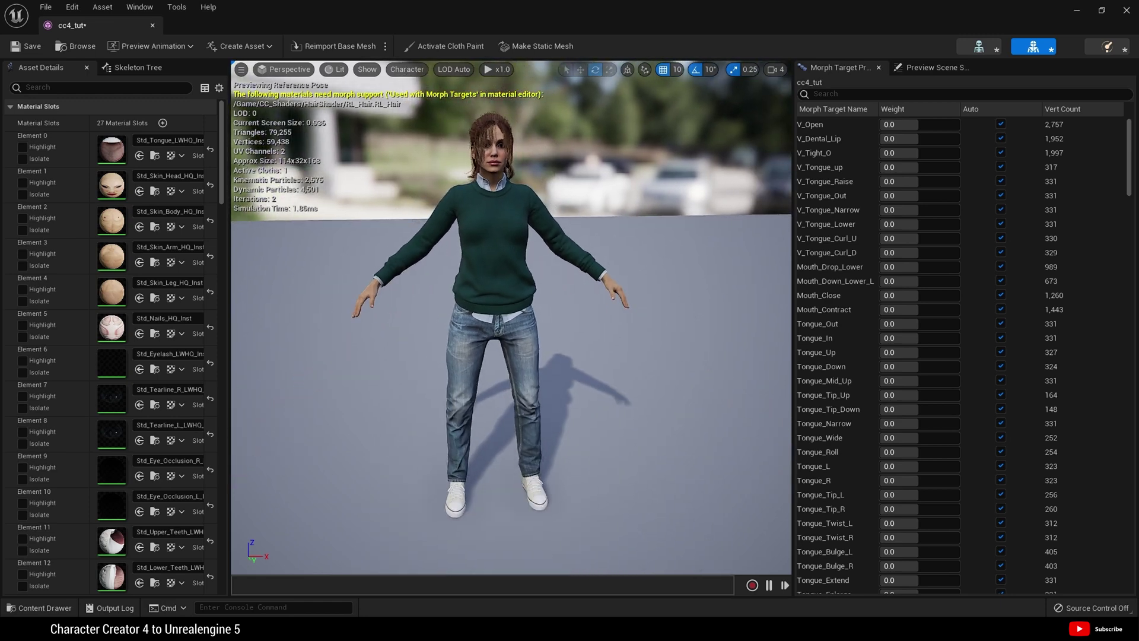
pyautogui.moveTo(511, 317); pyautogui.dragTo(575, 438)
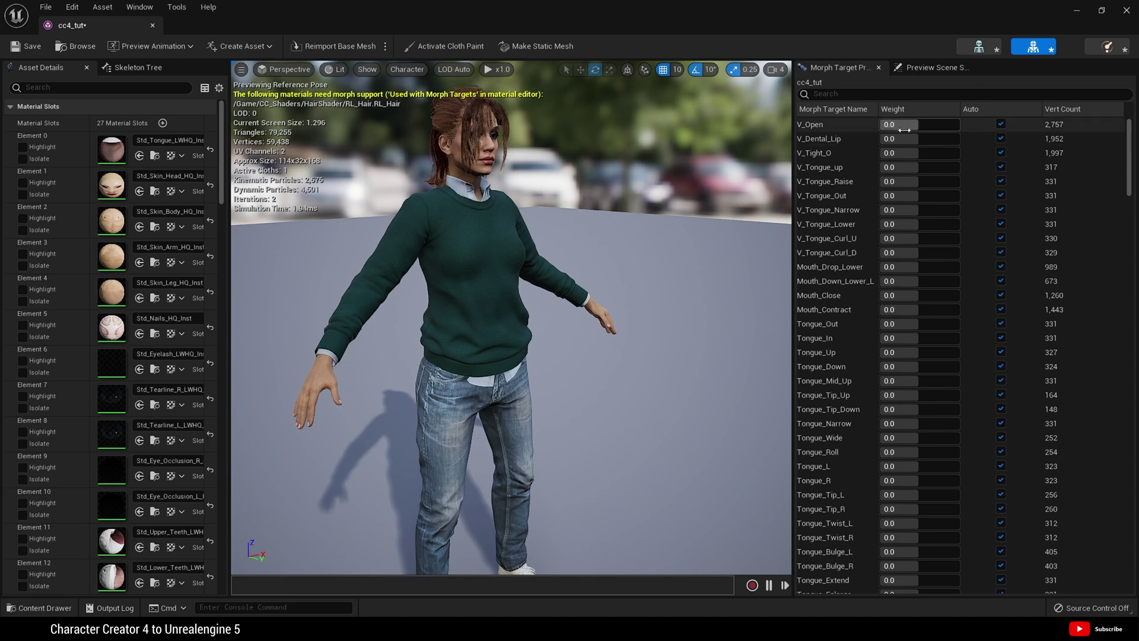
pyautogui.scroll(-5, 899, 428)
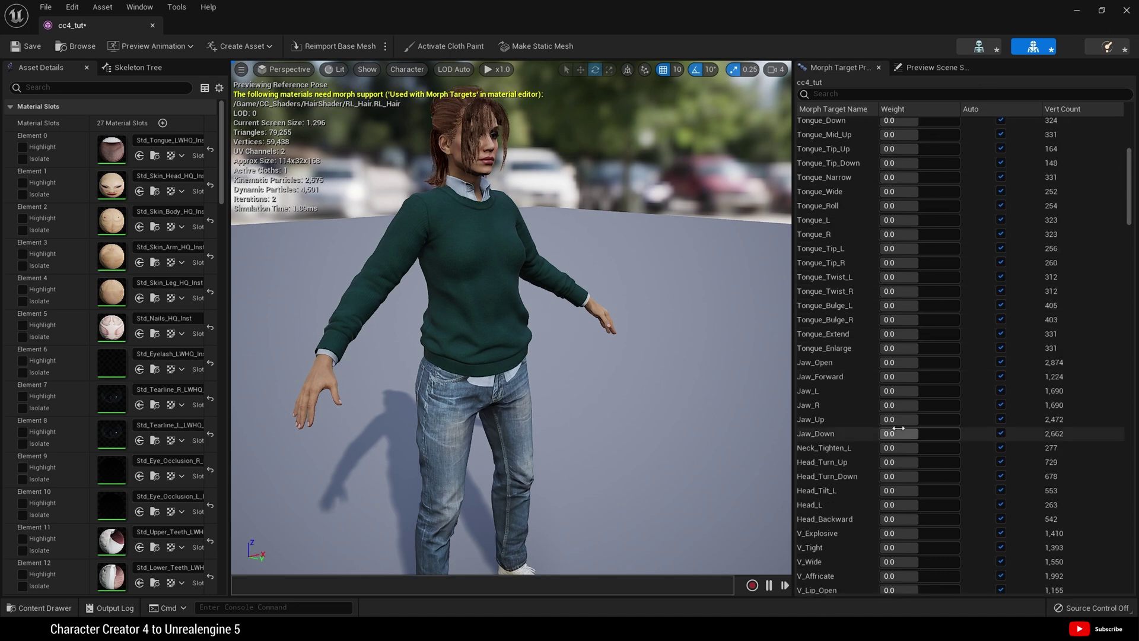
pyautogui.scroll(-2, 899, 430)
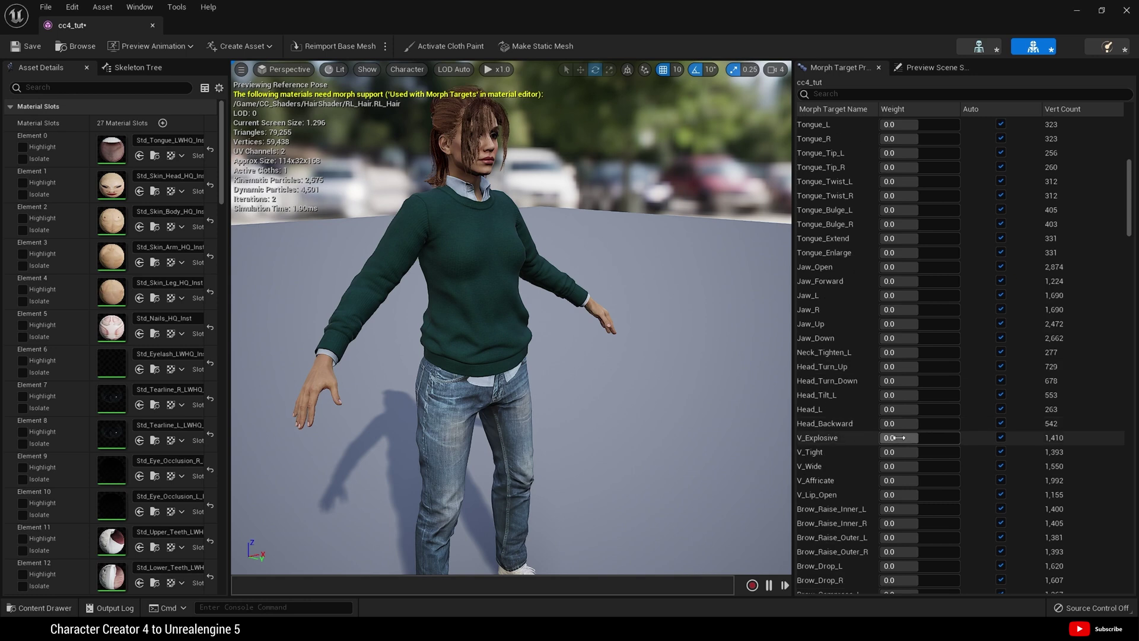
# Step: Move all 52 textures from cc4_tut_fbm into Camila's textures folder
pyautogui.click(1127, 9)
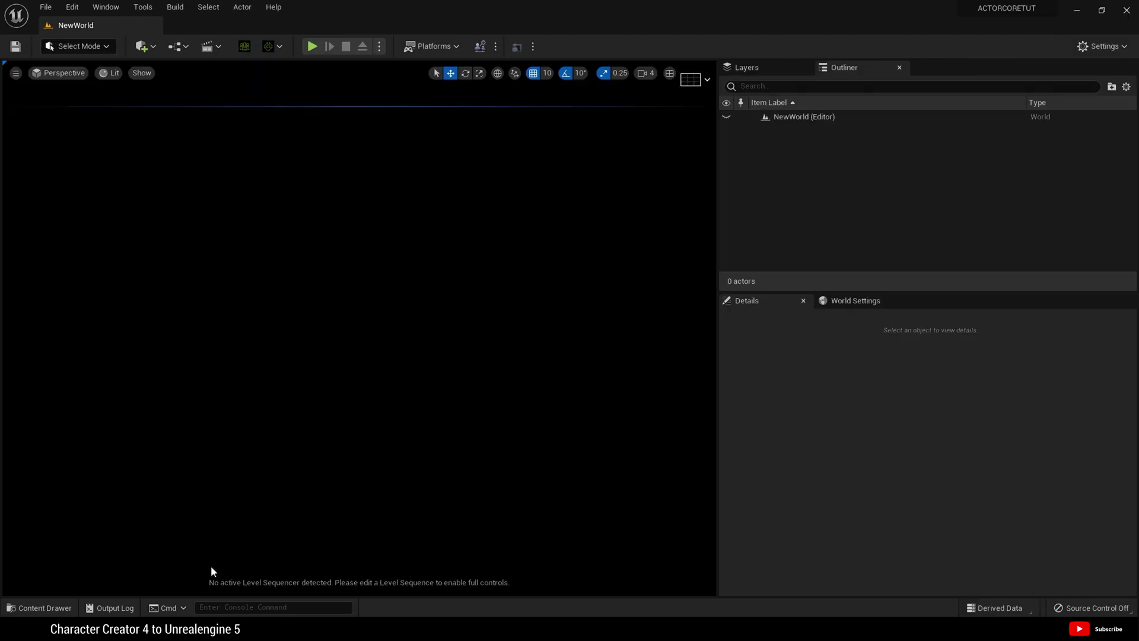
pyautogui.click(39, 608)
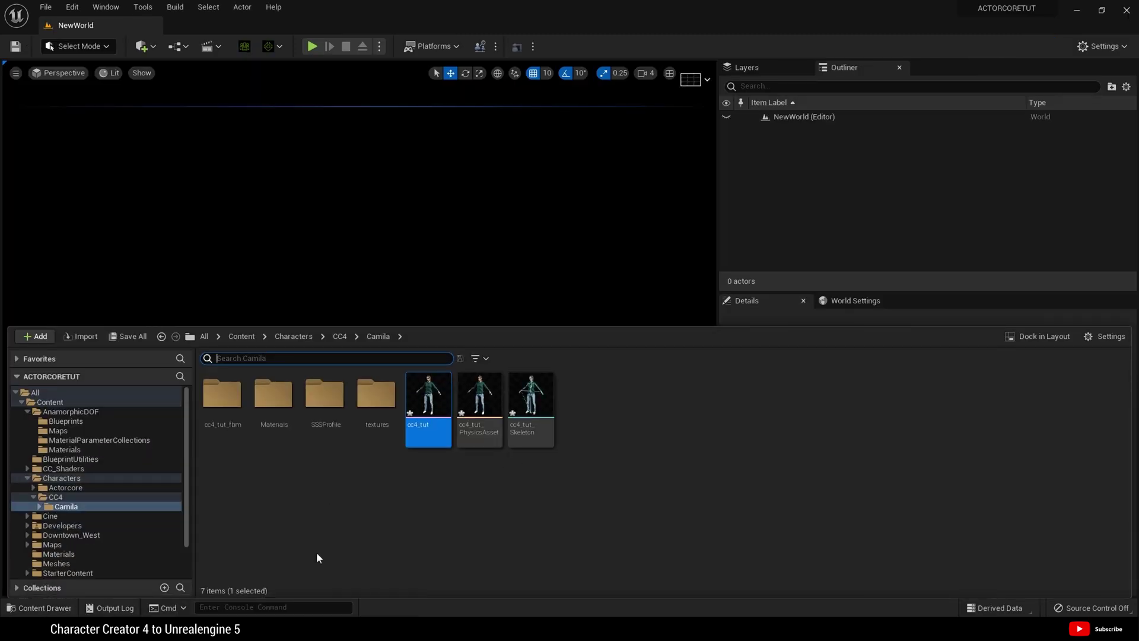
pyautogui.doubleClick(224, 432)
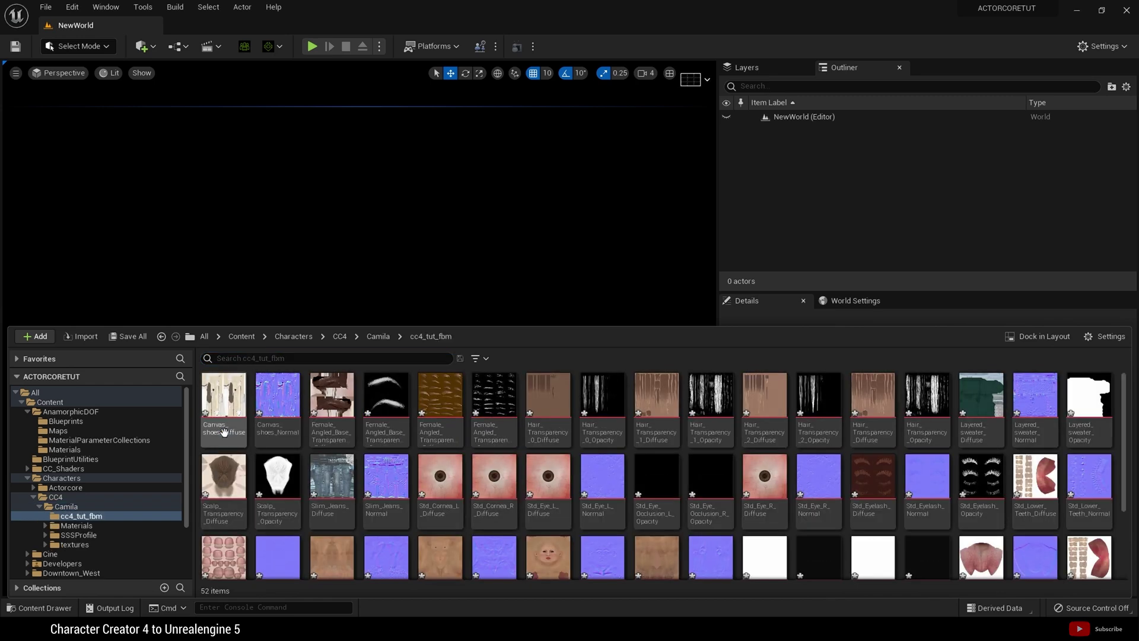
pyautogui.scroll(-2, 789, 508)
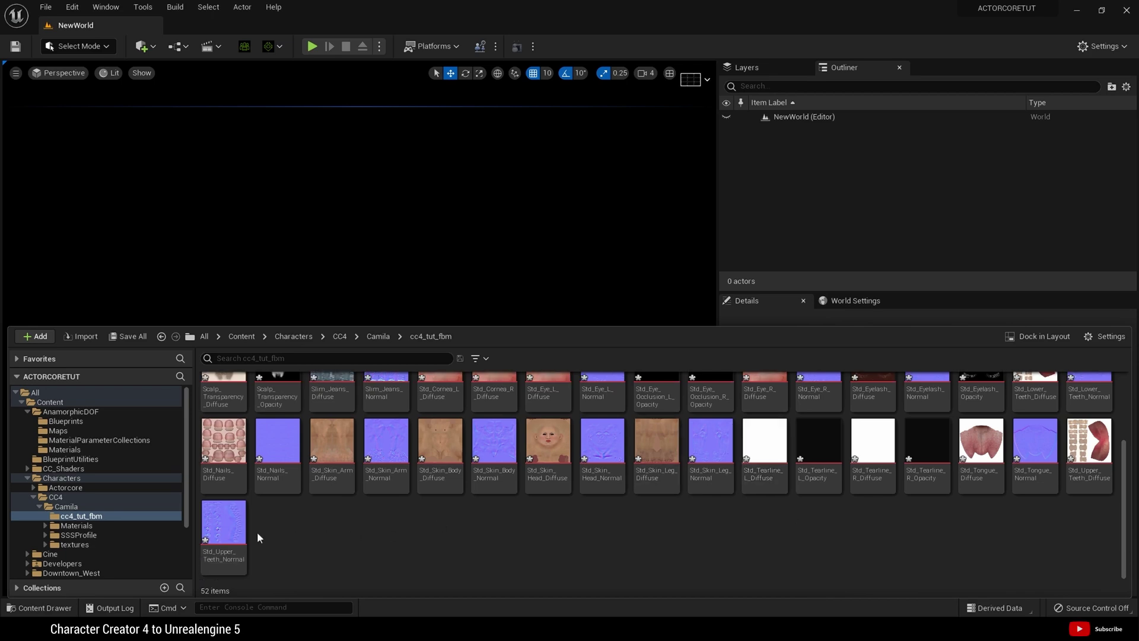
pyautogui.scroll(2, 266, 545)
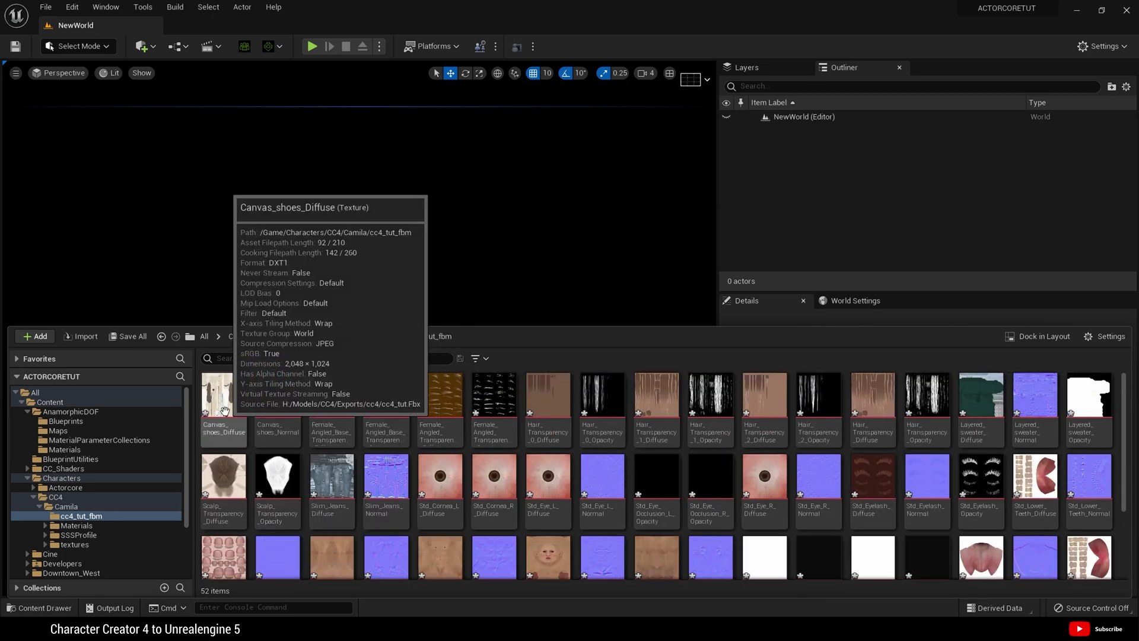
pyautogui.click(225, 403)
pyautogui.scroll(-2, 246, 452)
pyautogui.keyDown('shift'); pyautogui.click(224, 543); pyautogui.keyUp('shift')
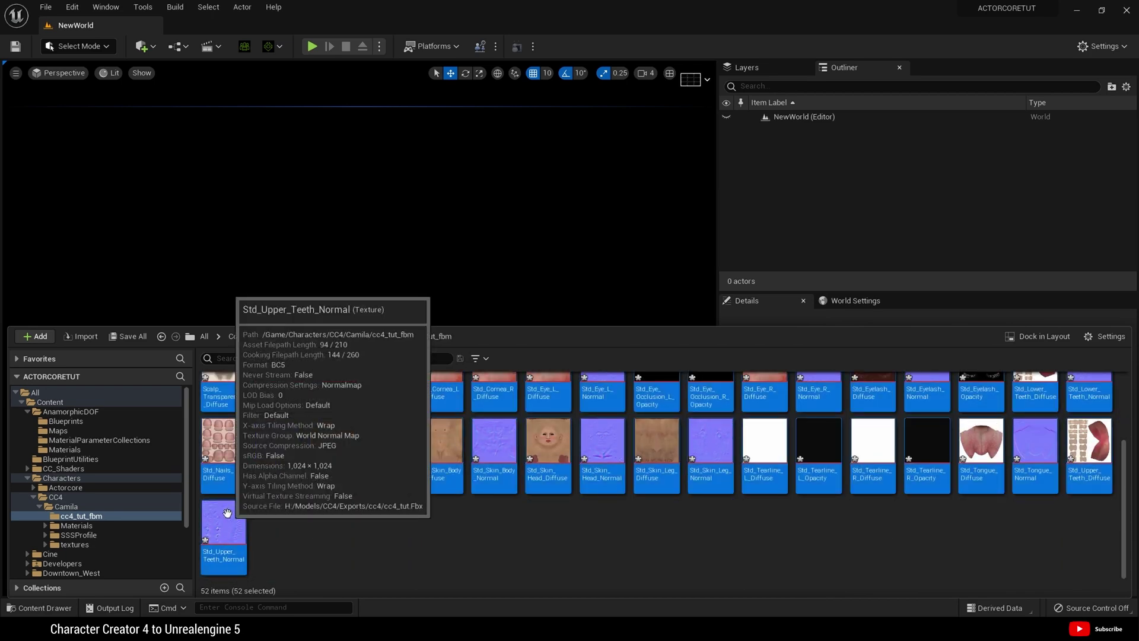
pyautogui.moveTo(221, 540); pyautogui.dragTo(77, 546)
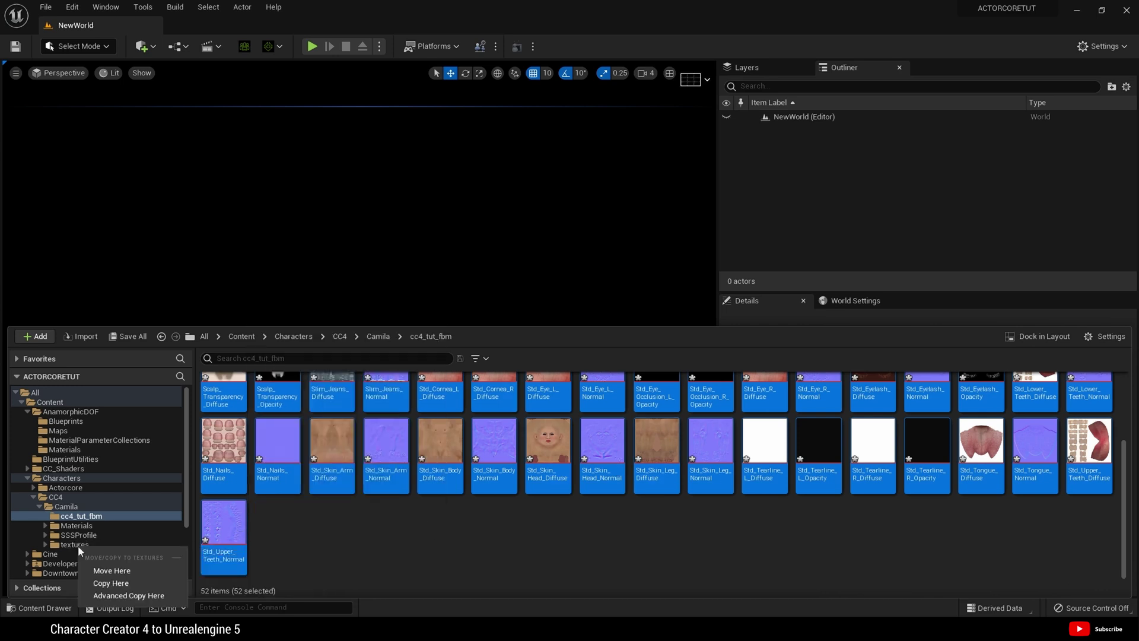
pyautogui.click(90, 571)
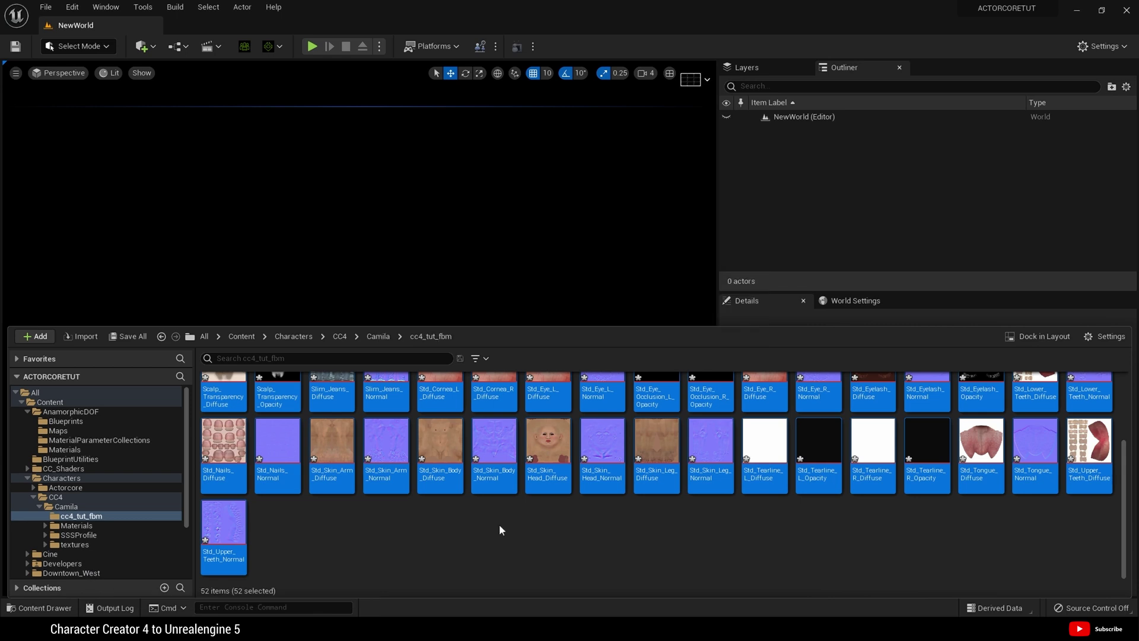
# Step: Delete the emptied cc4_tut_fbm folder from Camila
pyautogui.click(375, 337)
pyautogui.rightClick(217, 429)
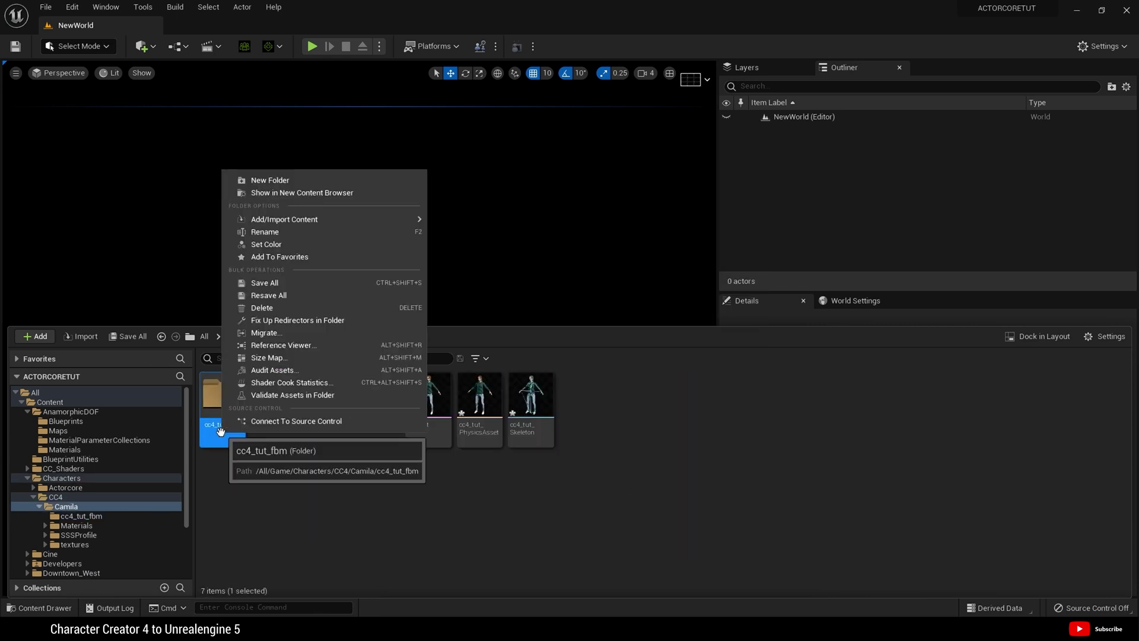
pyautogui.click(273, 307)
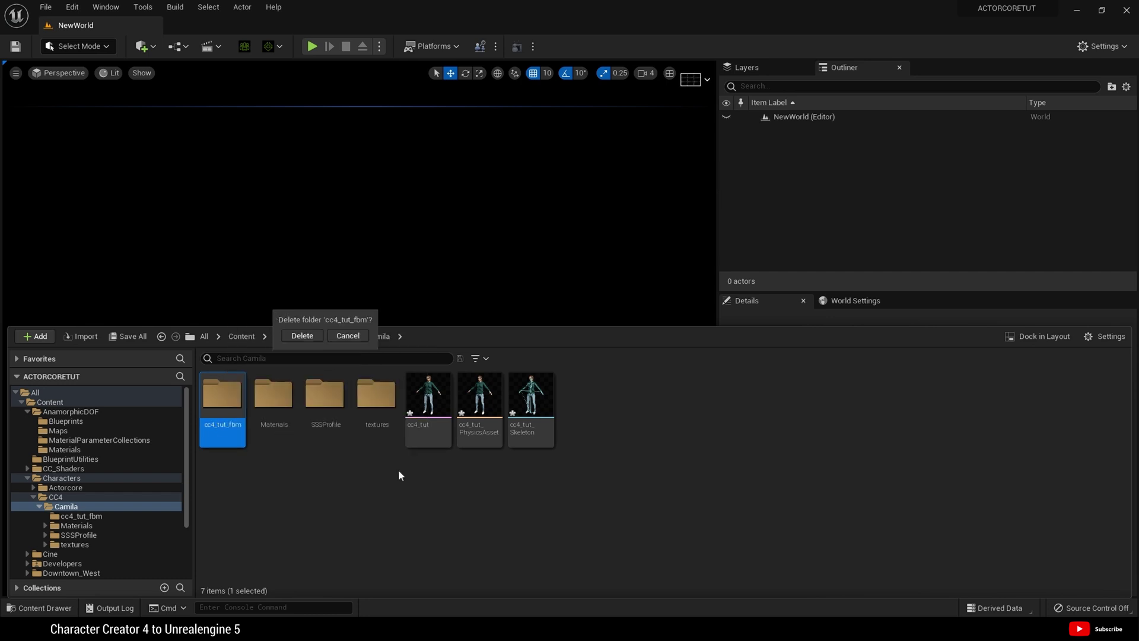
# Step: Confirm the cc4_tut_fbm deletion and create a new folder named Rig in Camila
pyautogui.click(312, 336)
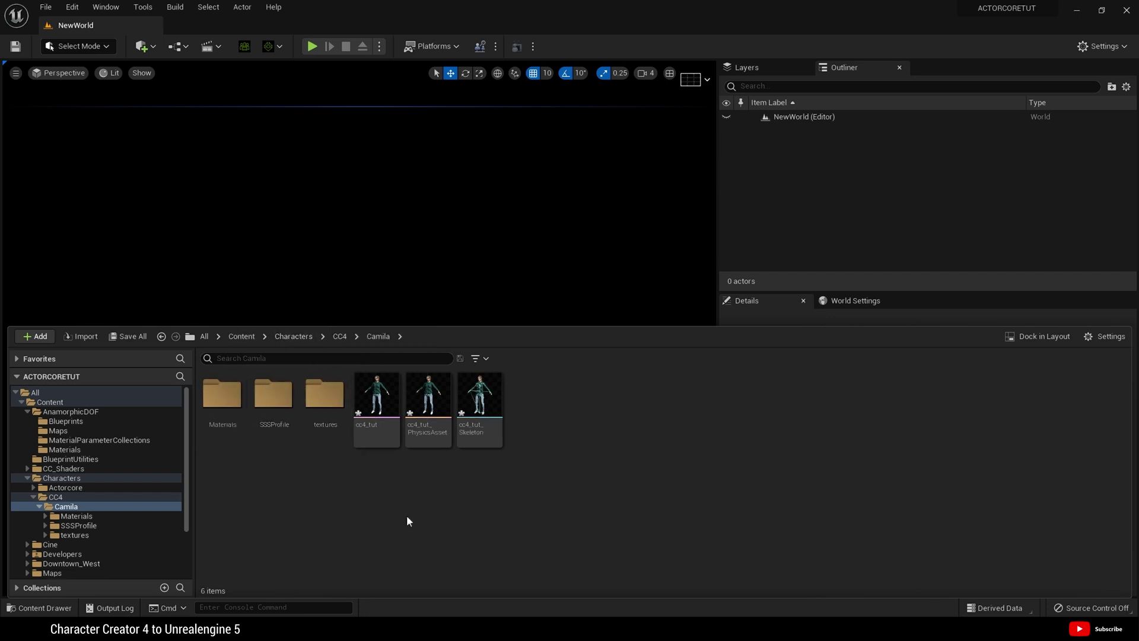
pyautogui.rightClick(446, 518)
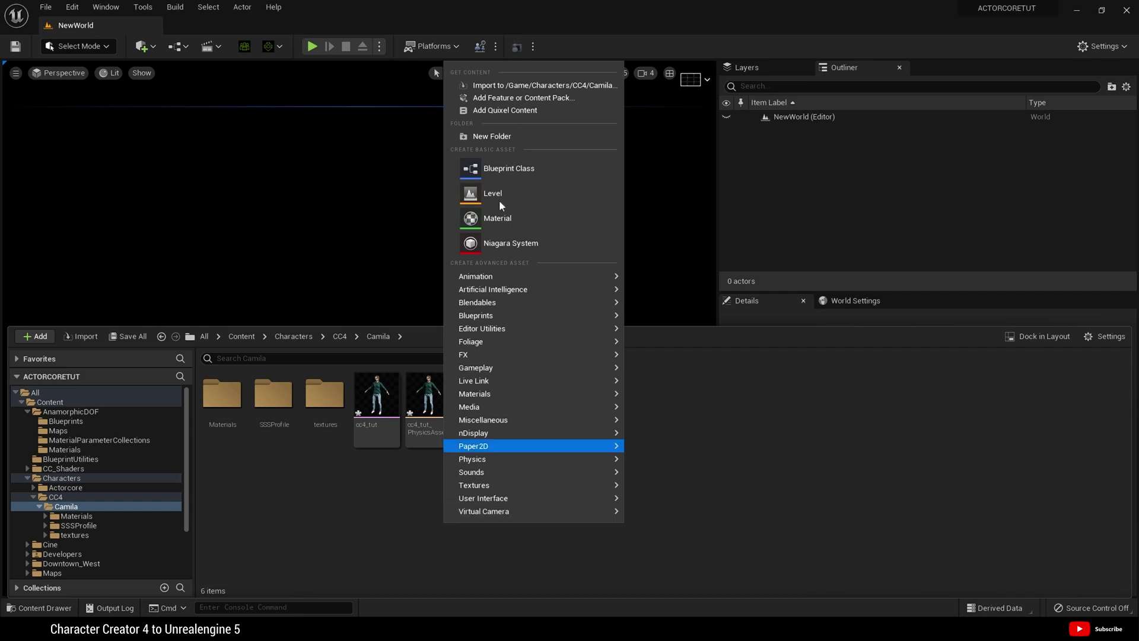
pyautogui.click(514, 135)
pyautogui.press('BackSpace')
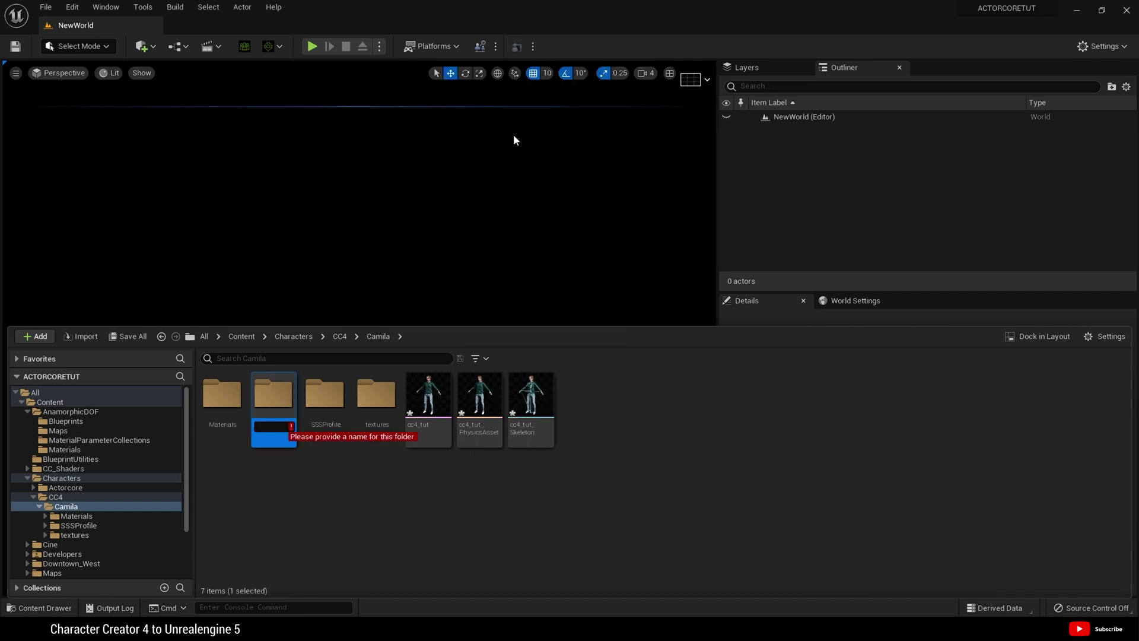
pyautogui.write('Rig')
pyautogui.press('Return')
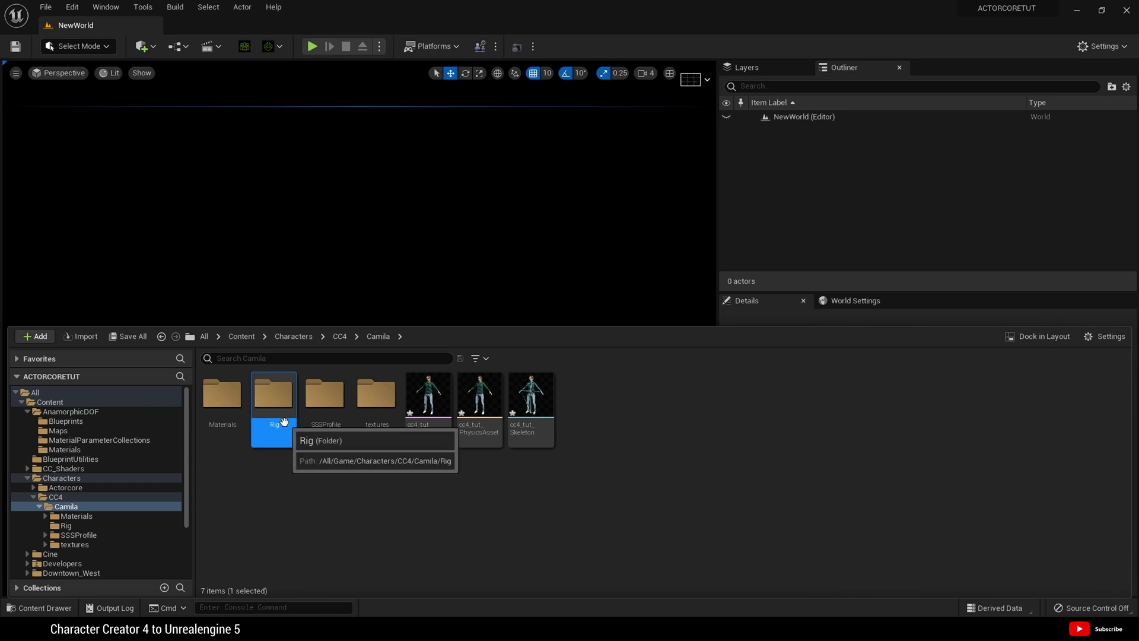
# Step: Move the cc4_tut_Skeleton asset into the Rig folder
pyautogui.click(529, 420)
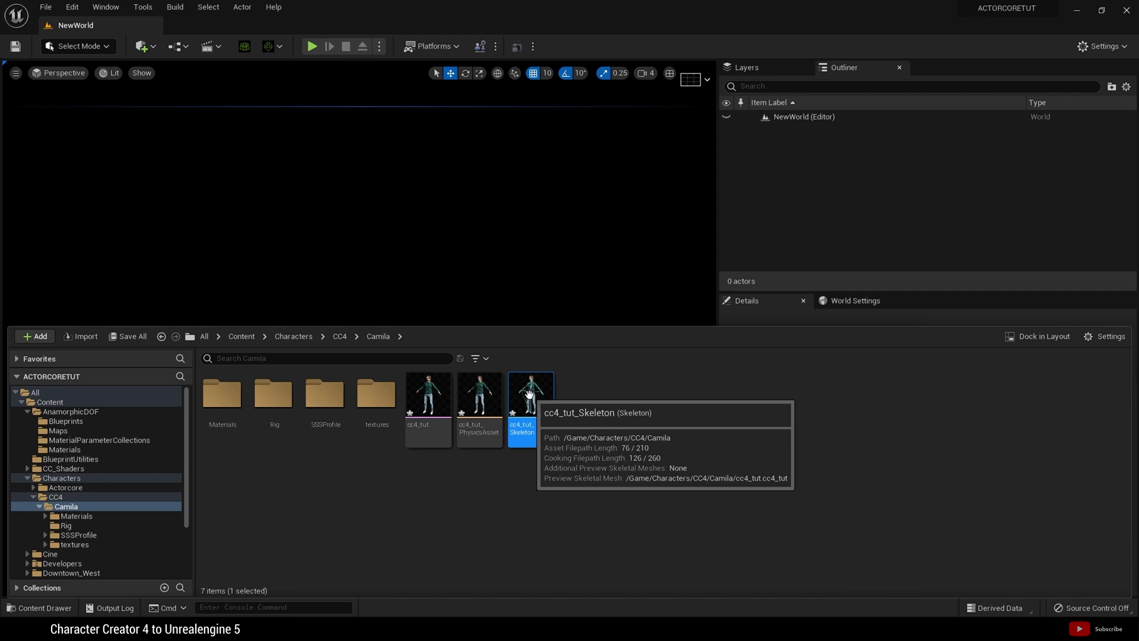
pyautogui.moveTo(529, 393); pyautogui.dragTo(276, 410)
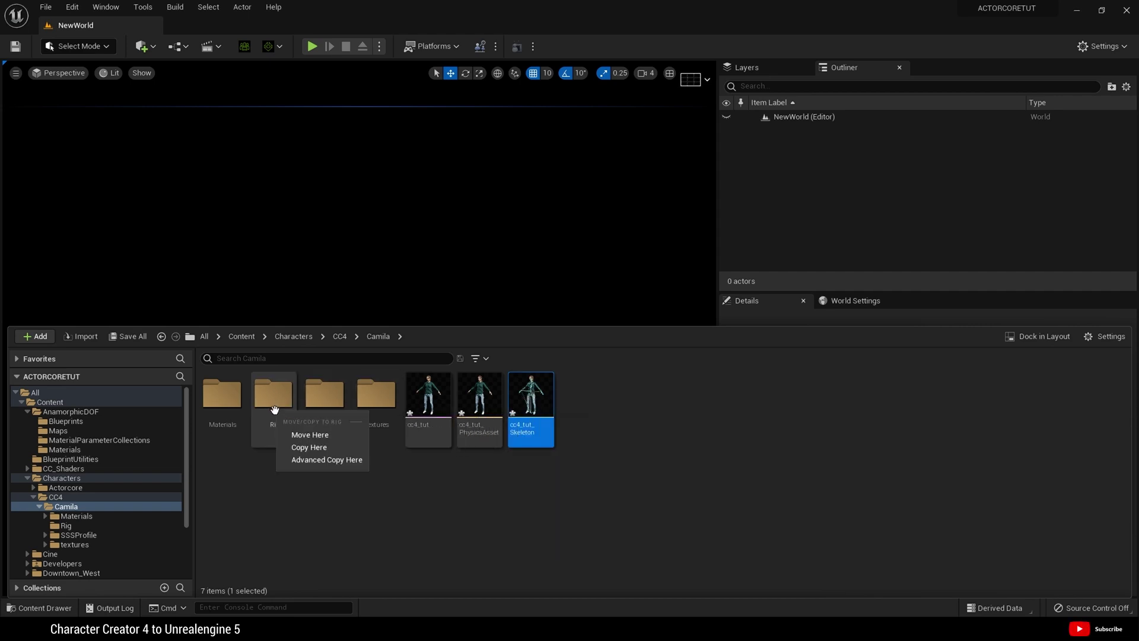
pyautogui.click(304, 439)
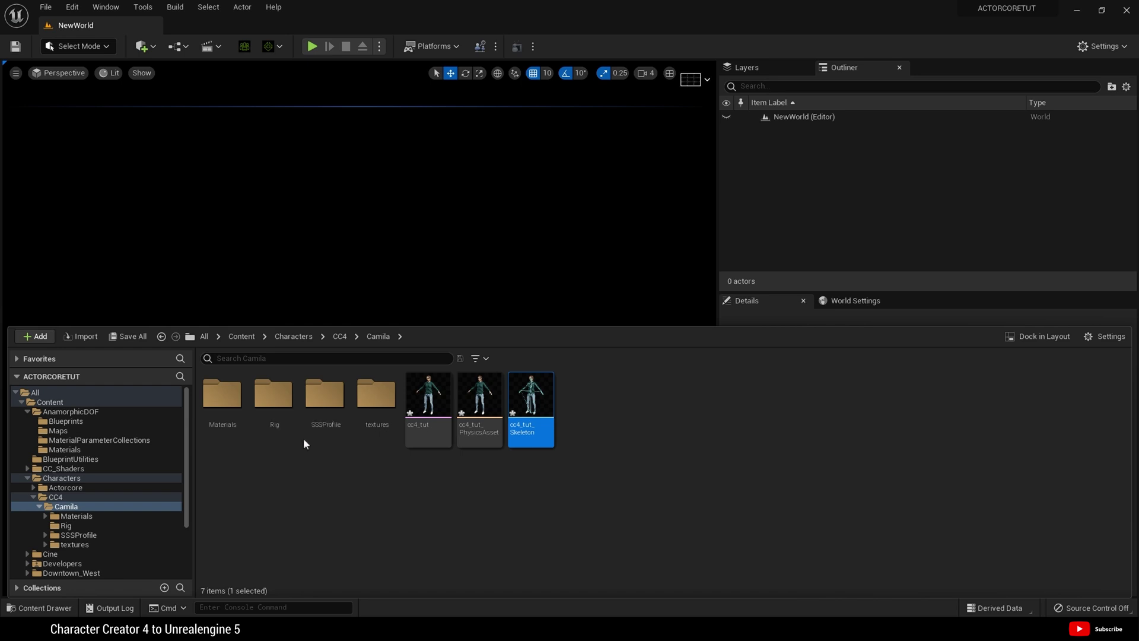
# Step: Rename the skeleton inside Rig to CC4_Skeleton
pyautogui.doubleClick(273, 413)
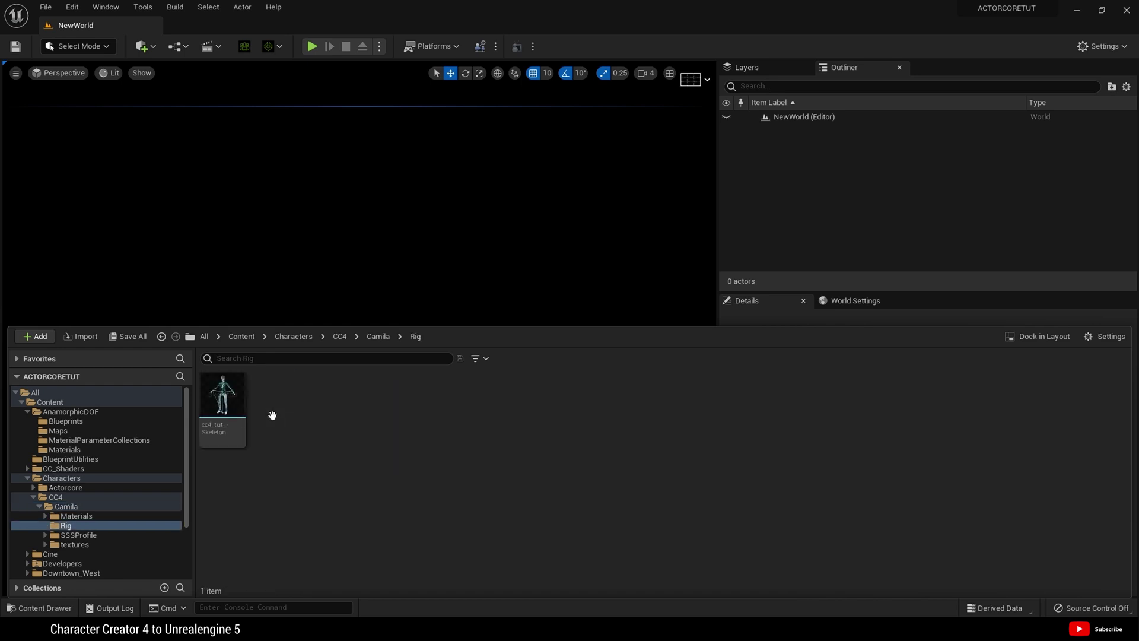
pyautogui.rightClick(218, 435)
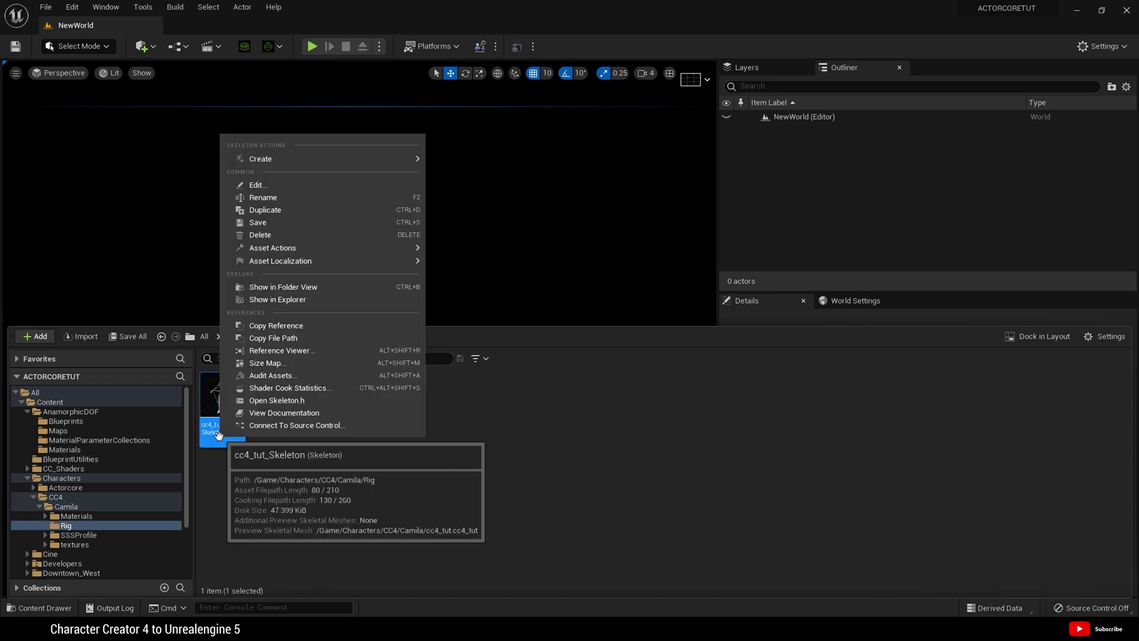
pyautogui.click(287, 200)
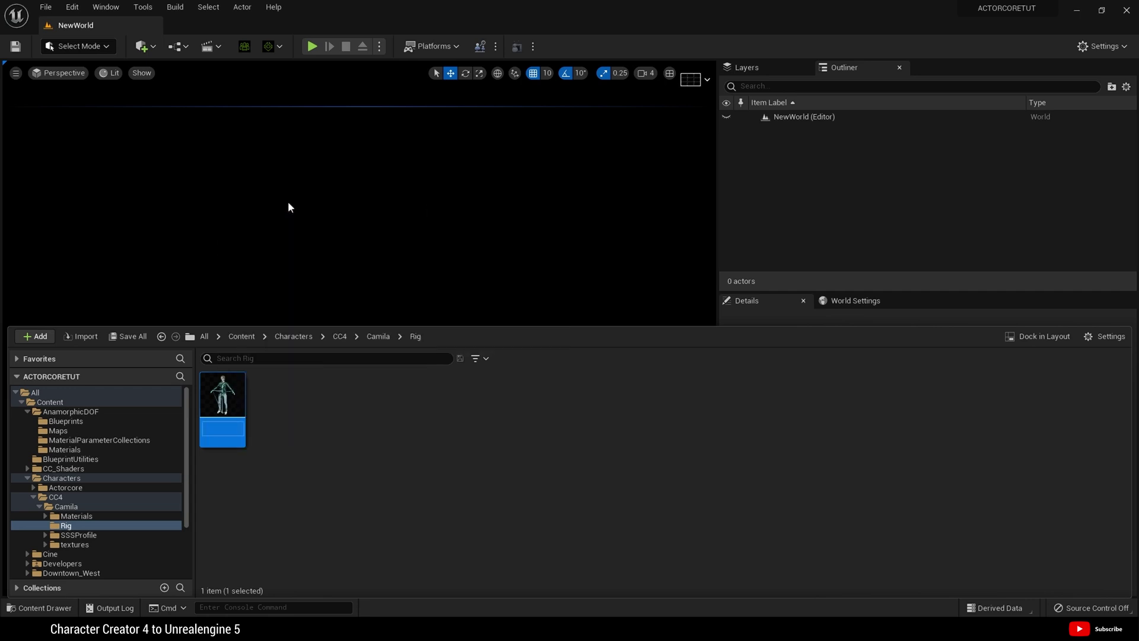
pyautogui.click(208, 429)
pyautogui.press('BackSpace')
pyautogui.press('BackSpace')
pyautogui.press('BackSpace')
pyautogui.press('BackSpace')
pyautogui.press('BackSpace')
pyautogui.press('BackSpace')
pyautogui.press('BackSpace')
pyautogui.press('BackSpace')
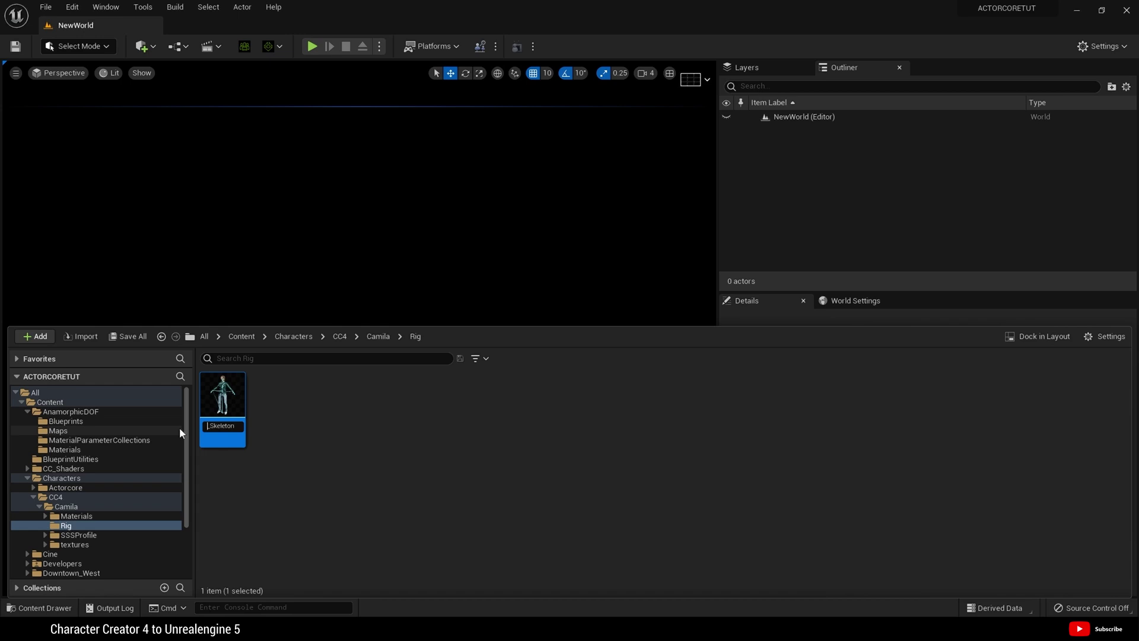
pyautogui.write('CC4_')
pyautogui.press('Return')
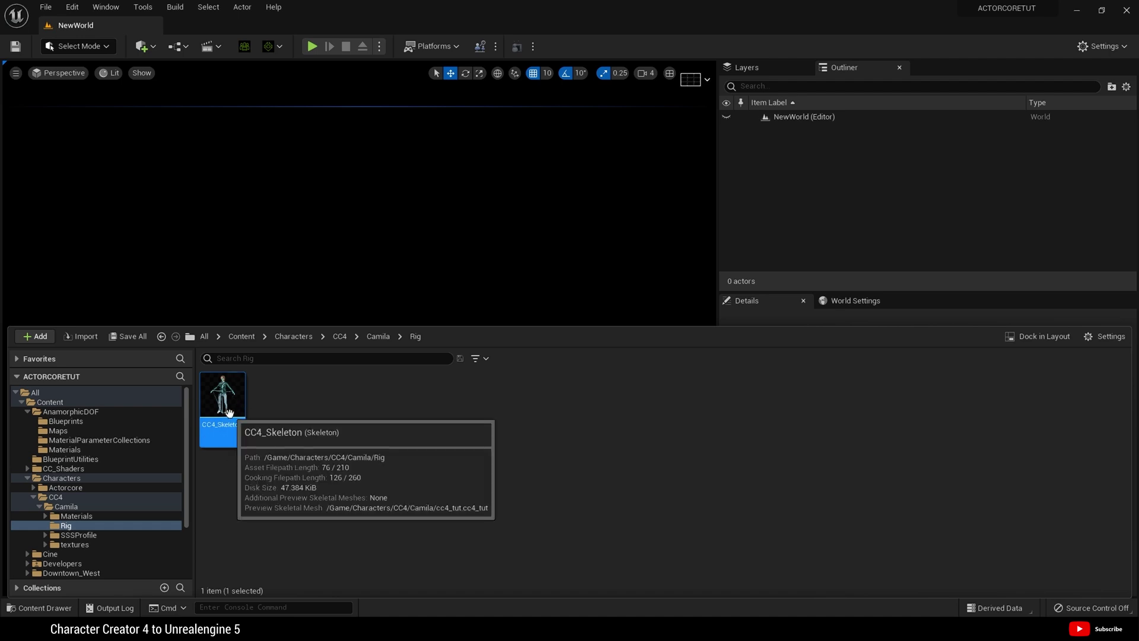
# Step: Create a new folder named Mesh inside Camila
pyautogui.click(368, 338)
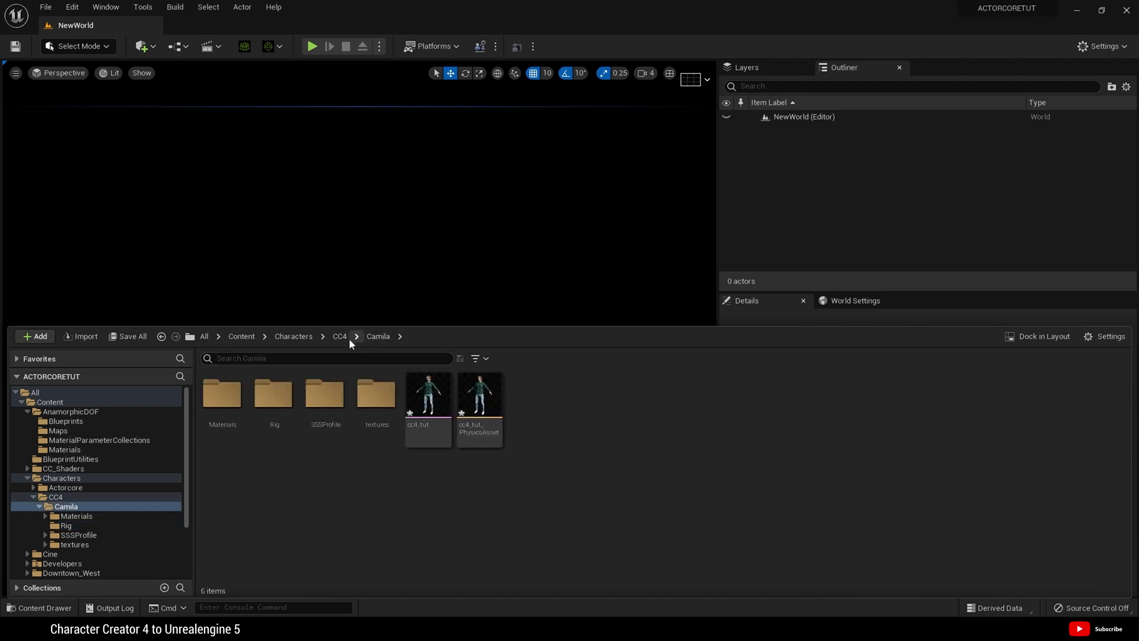
pyautogui.rightClick(271, 516)
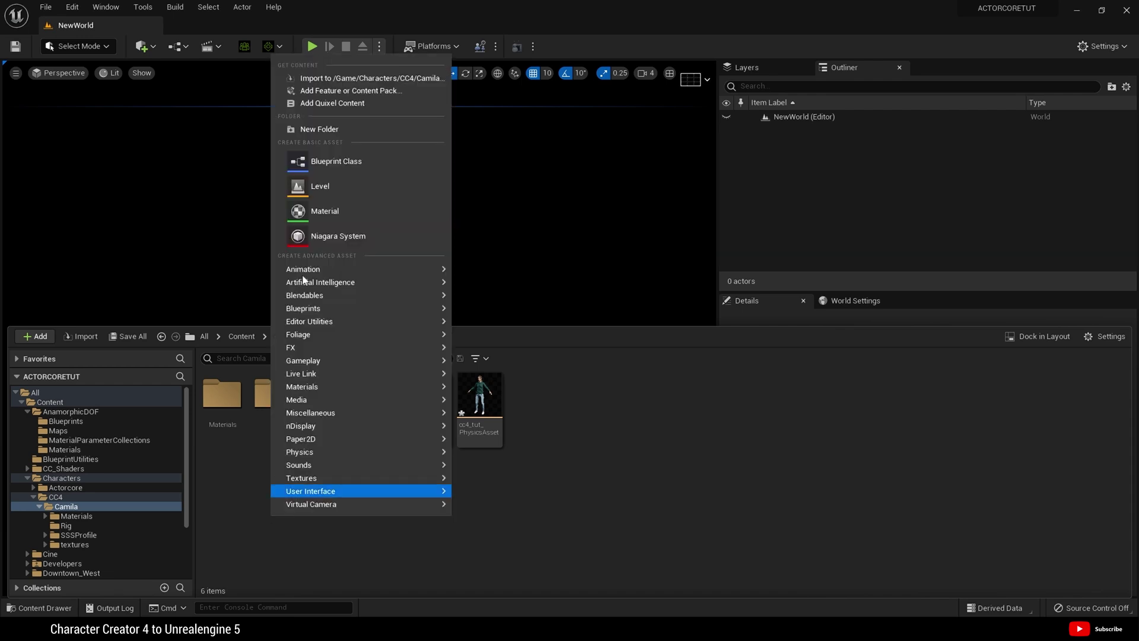
pyautogui.click(317, 135)
pyautogui.press('BackSpace')
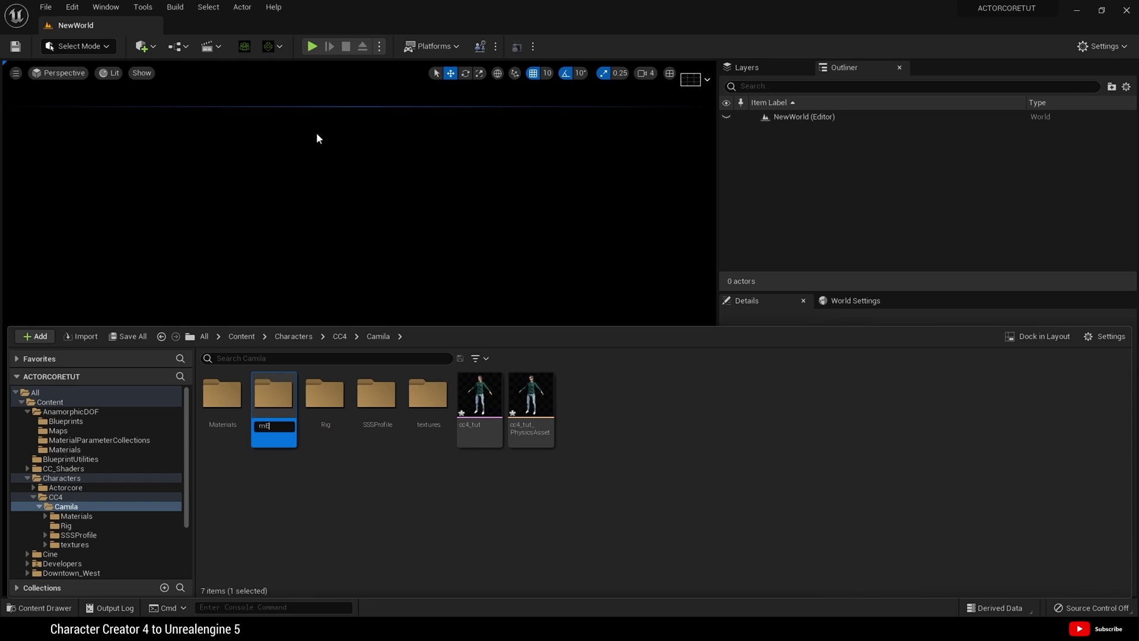
pyautogui.write('m')
pyautogui.press('BackSpace')
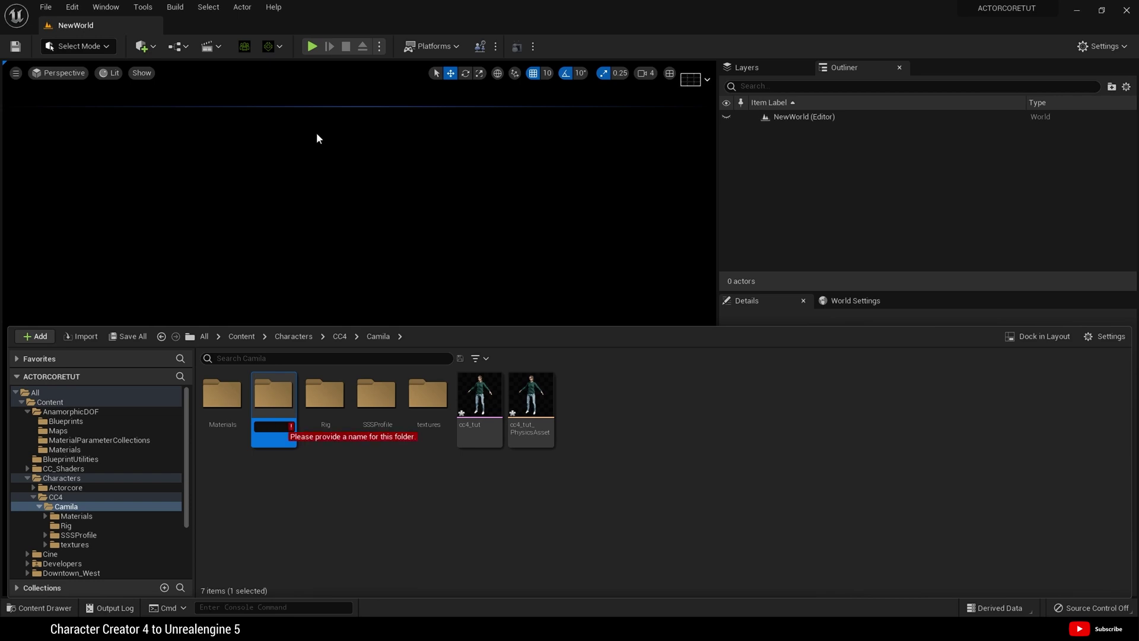
pyautogui.write('Mesh')
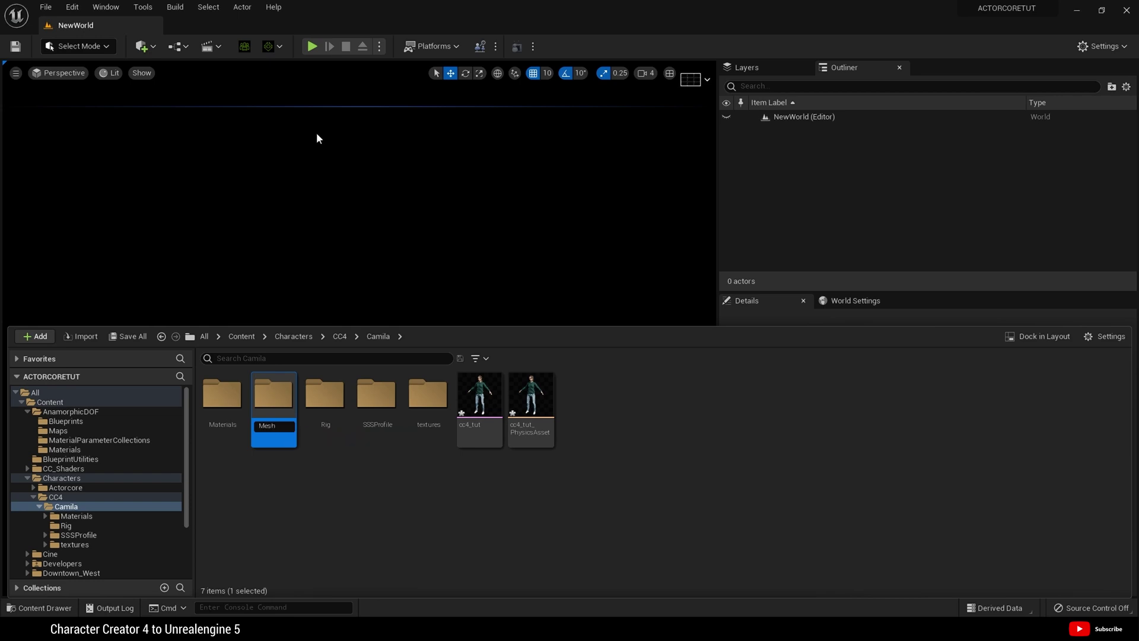
pyautogui.press('Return')
# Step: Move the cc4_tut mesh and PhysicsAsset into Mesh and open that folder
pyautogui.click(479, 399)
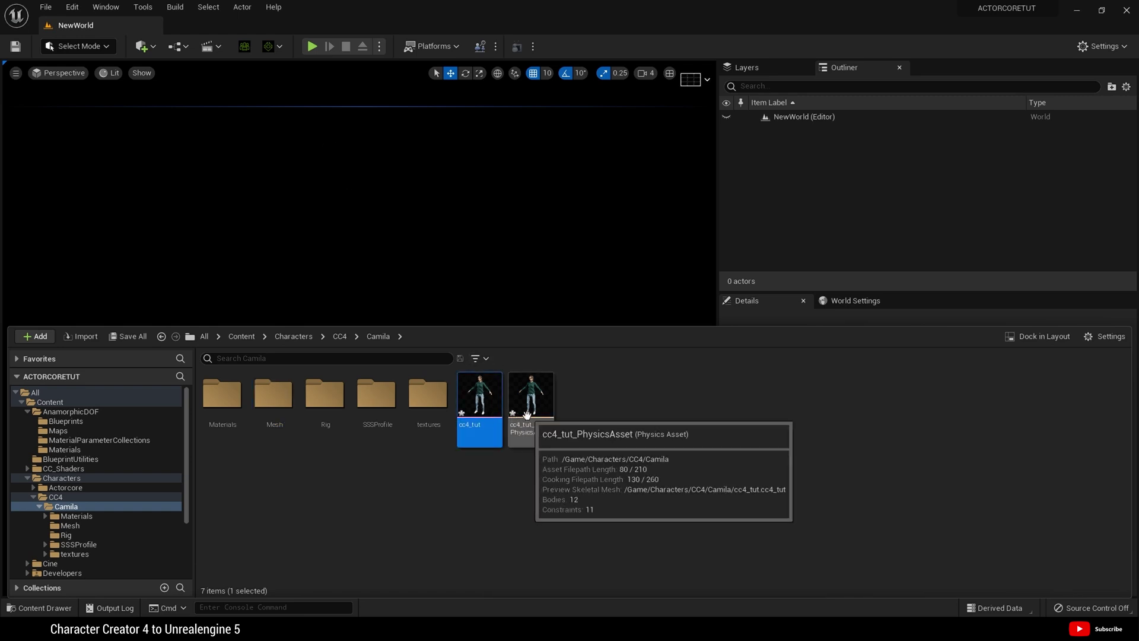
pyautogui.keyDown('ctrl'); pyautogui.click(527, 416); pyautogui.keyUp('ctrl')
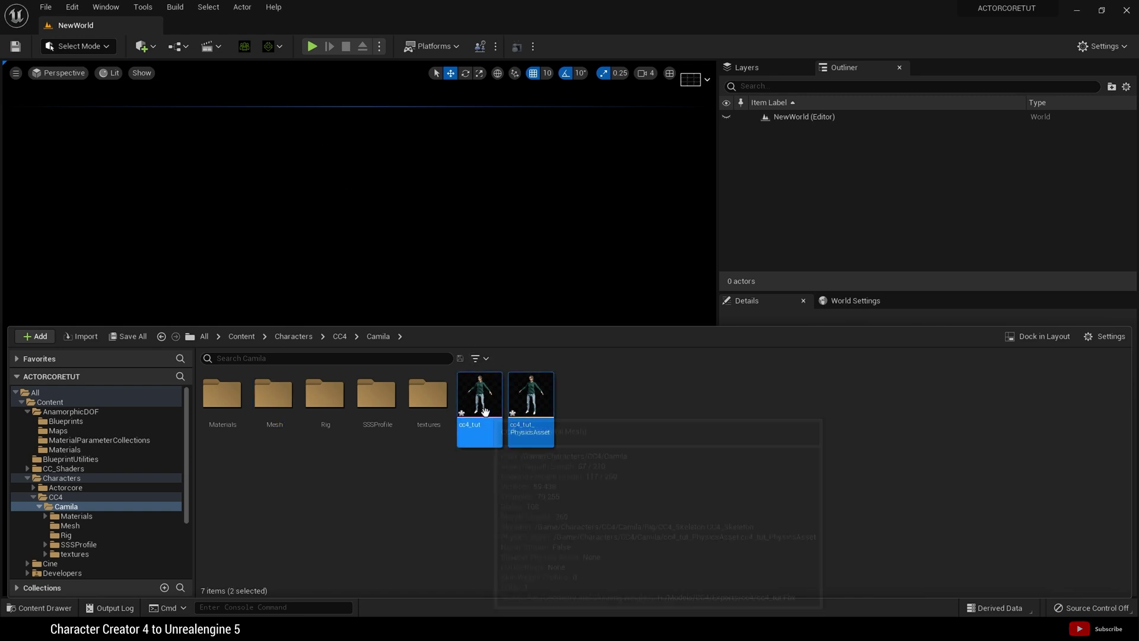
pyautogui.moveTo(527, 415); pyautogui.dragTo(276, 420)
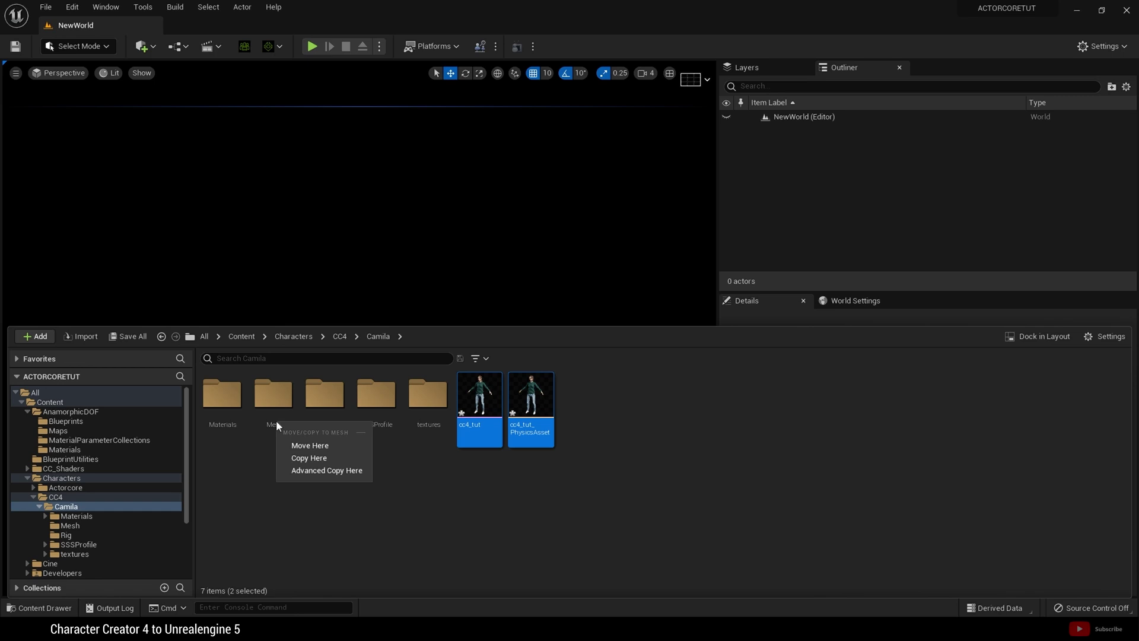
pyautogui.click(300, 448)
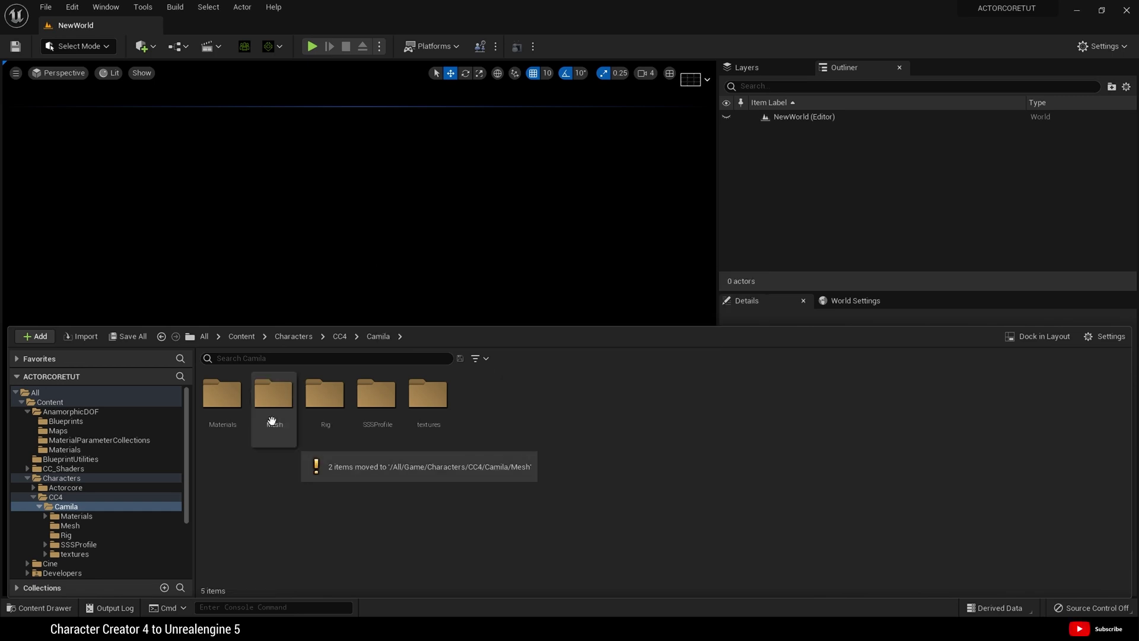
pyautogui.doubleClick(273, 395)
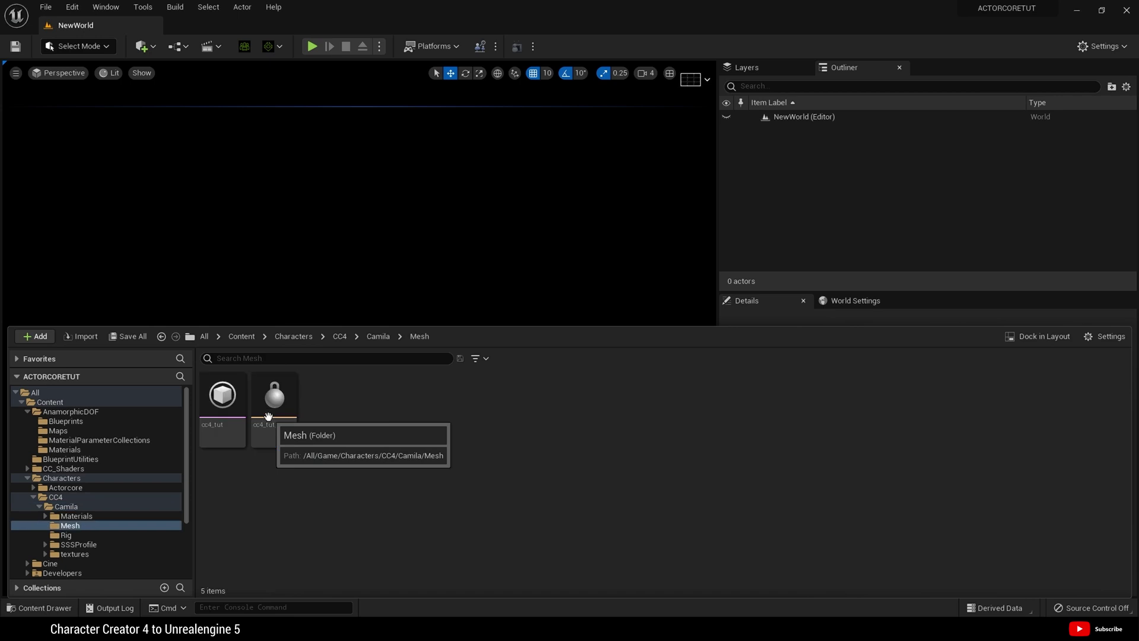
# Step: Save all modified assets with File > Save All
pyautogui.click(412, 297)
pyautogui.click(45, 7)
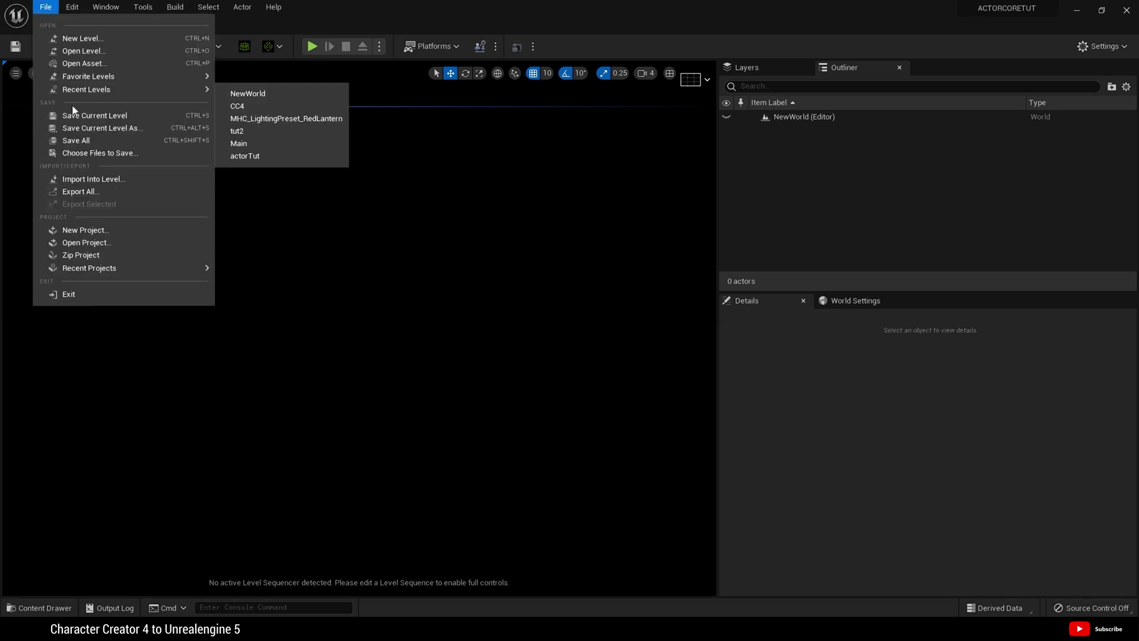
pyautogui.click(89, 146)
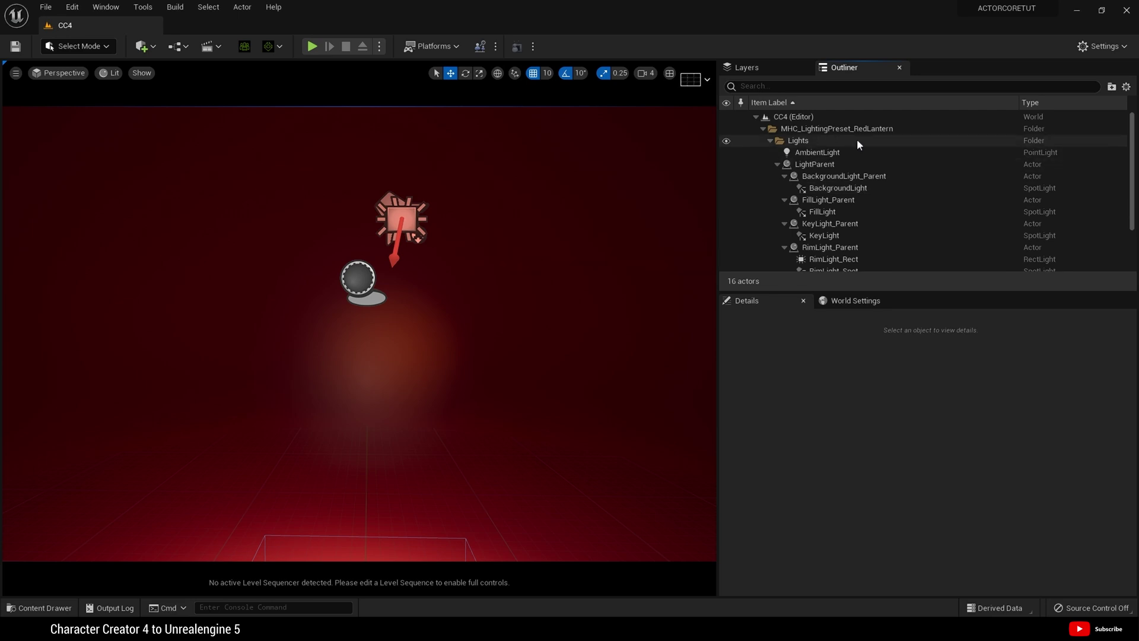
# Step: Browse from the Content root into the Characters folder
pyautogui.click(39, 607)
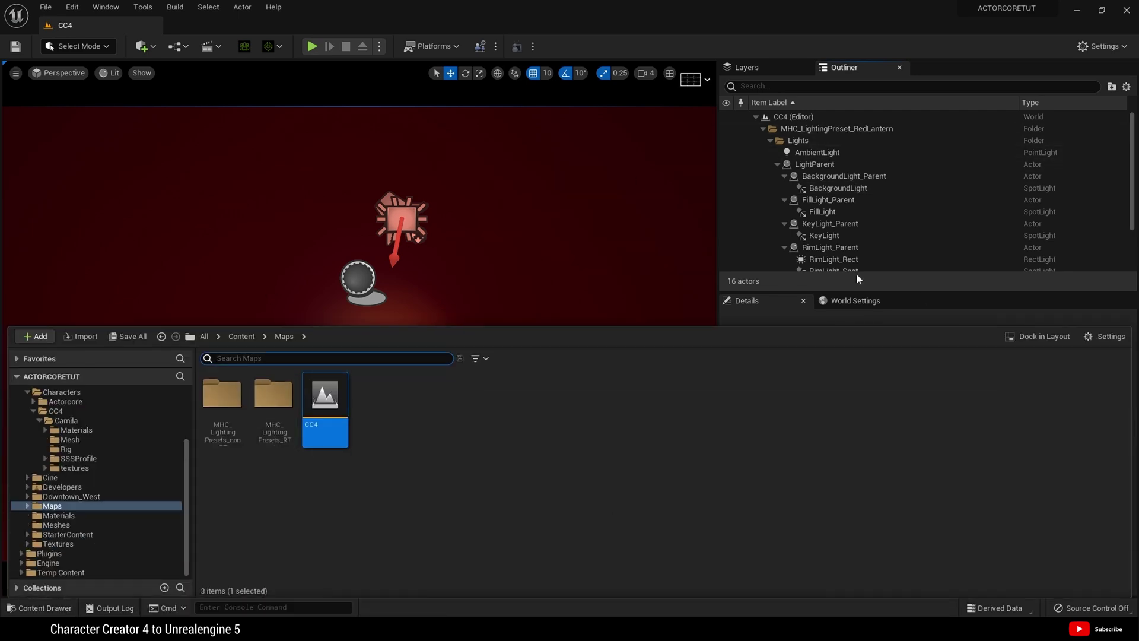
pyautogui.click(241, 336)
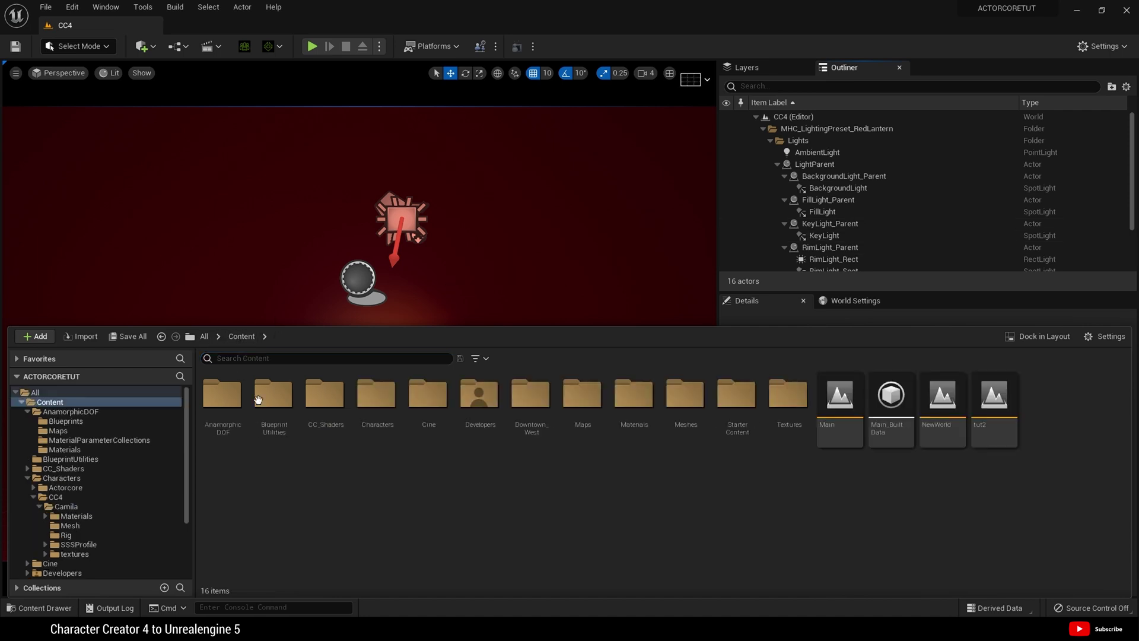
pyautogui.doubleClick(372, 416)
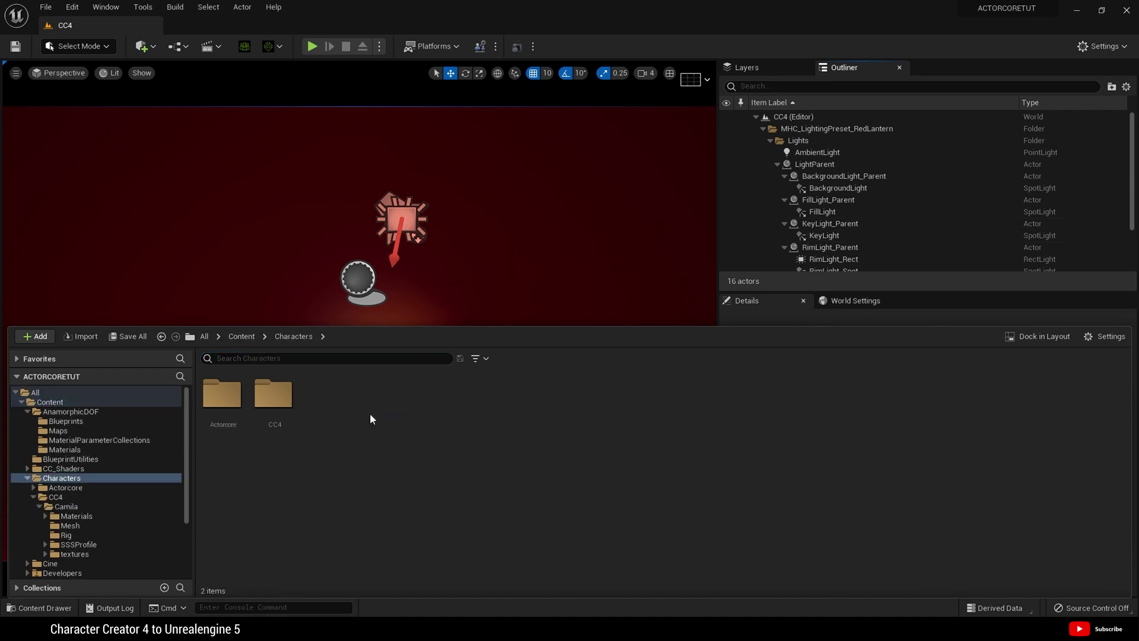
# Step: Go to CC4 > Camila and create a new Blueprints folder there
pyautogui.doubleClick(276, 415)
pyautogui.click(225, 424)
pyautogui.doubleClick(228, 426)
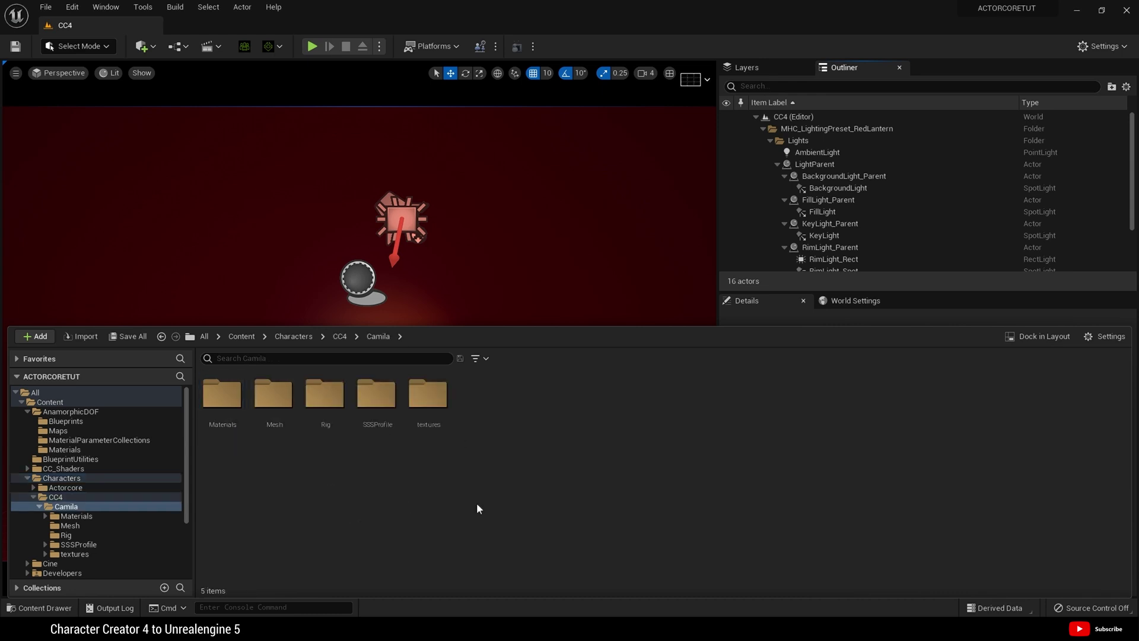
pyautogui.rightClick(442, 486)
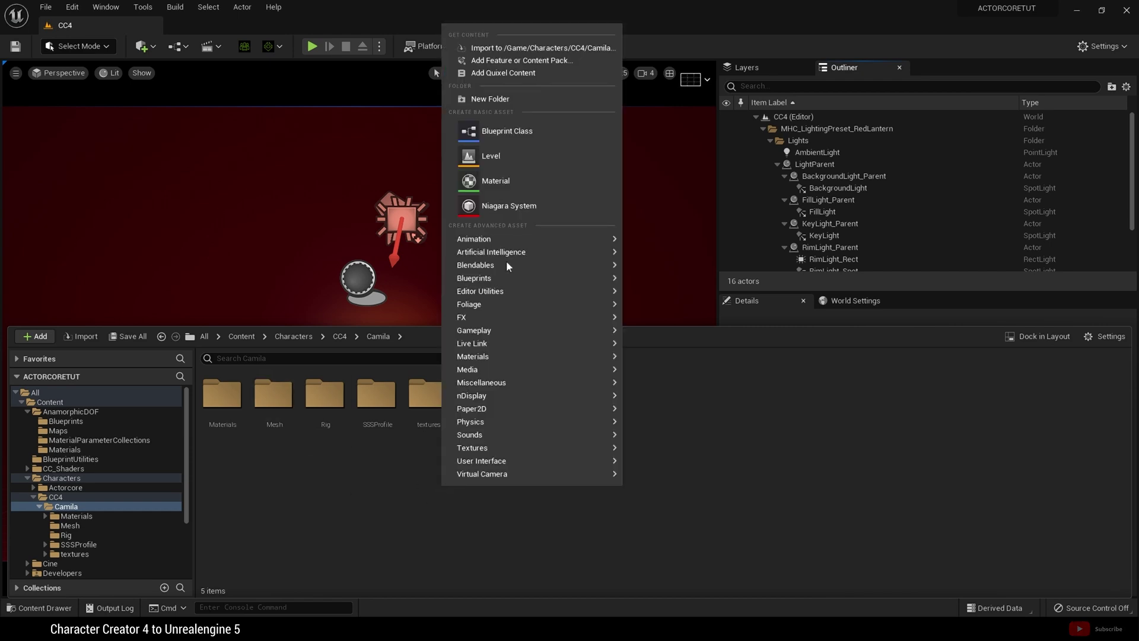
pyautogui.click(519, 100)
pyautogui.write('Blueprints')
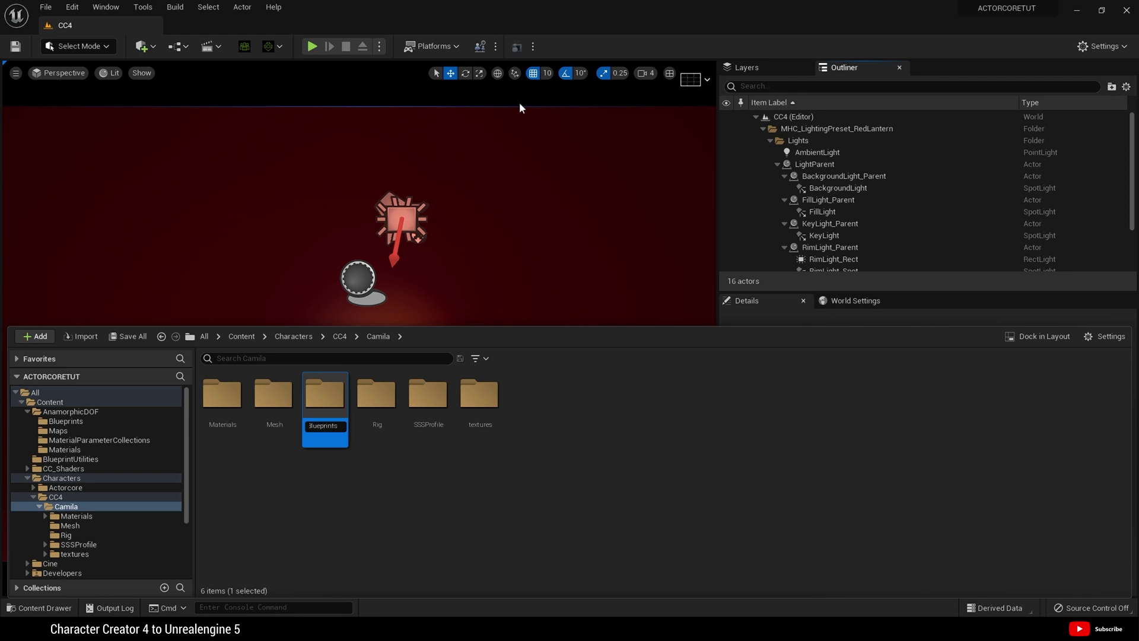
pyautogui.press('Return')
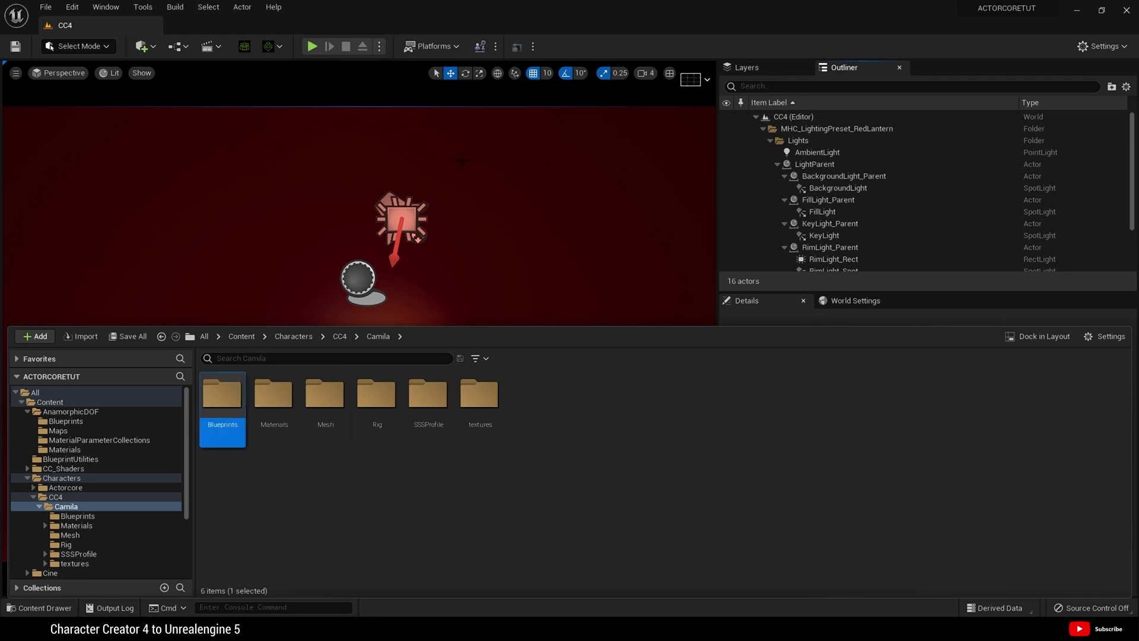
# Step: Inside Blueprints, create an Actor Blueprint named CamilaBP and open it
pyautogui.doubleClick(230, 390)
pyautogui.rightClick(253, 397)
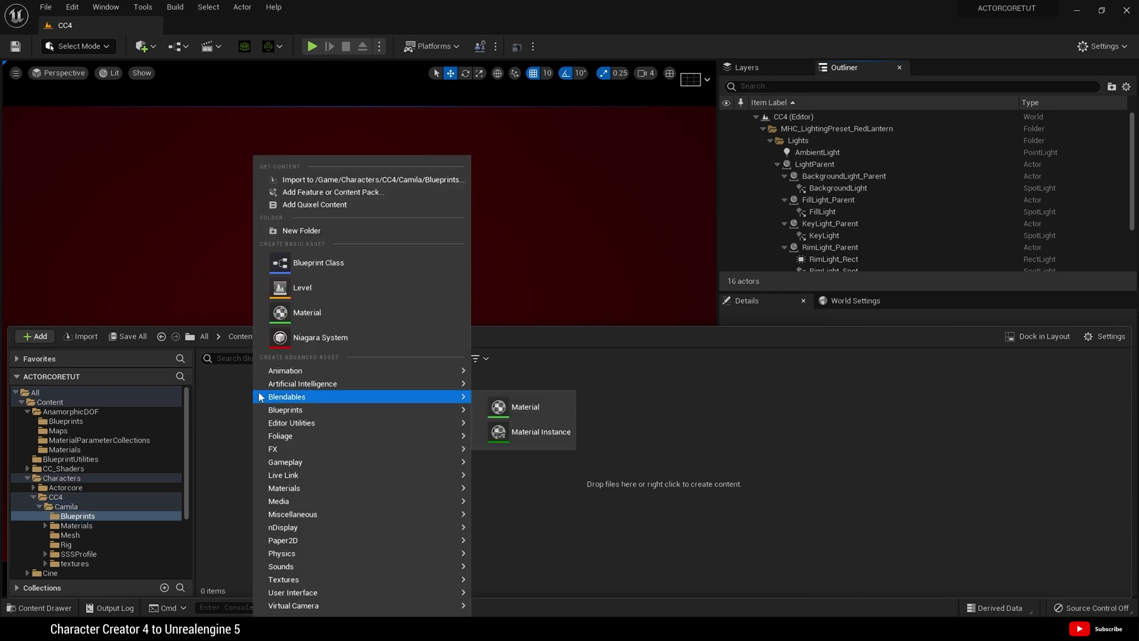
pyautogui.click(322, 264)
pyautogui.click(448, 223)
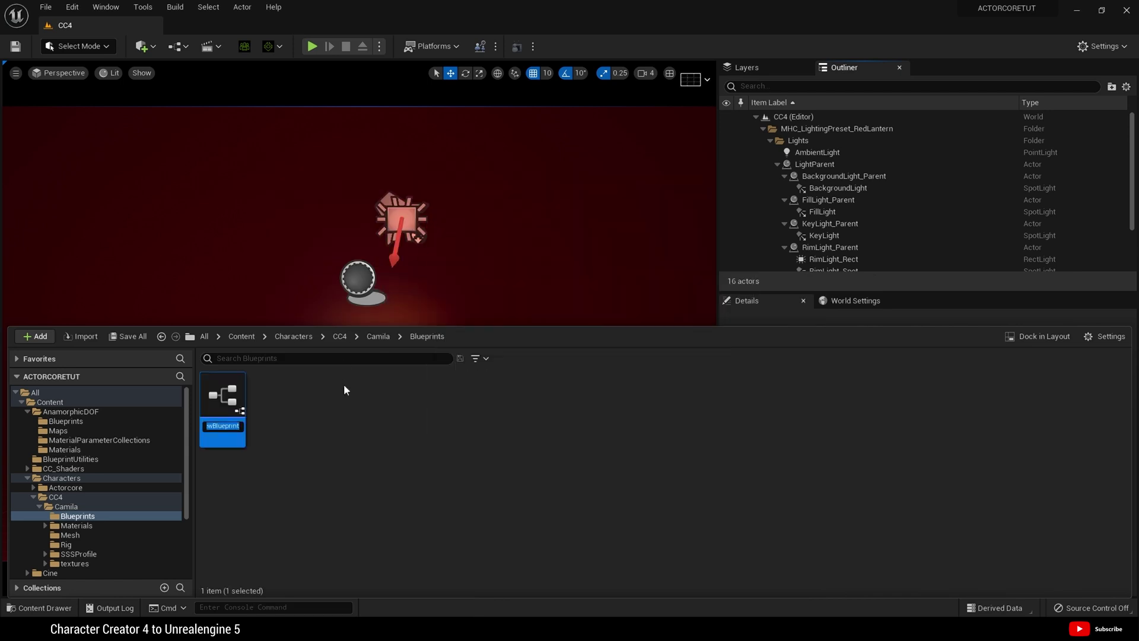
pyautogui.press('BackSpace')
pyautogui.write('CamilaBP')
pyautogui.press('Return')
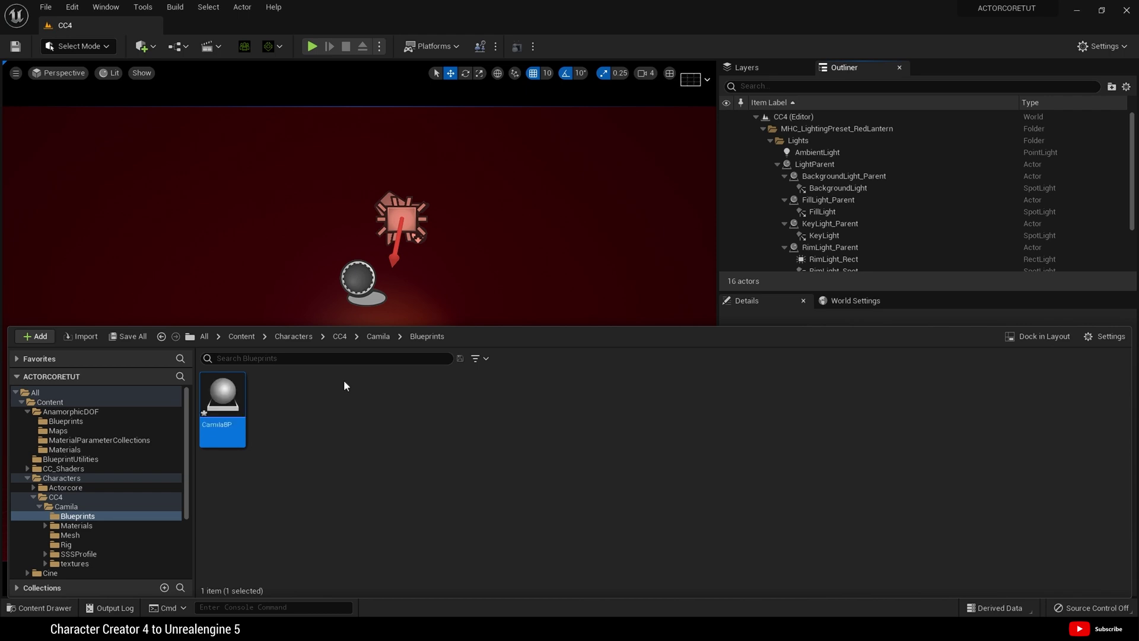
pyautogui.doubleClick(227, 411)
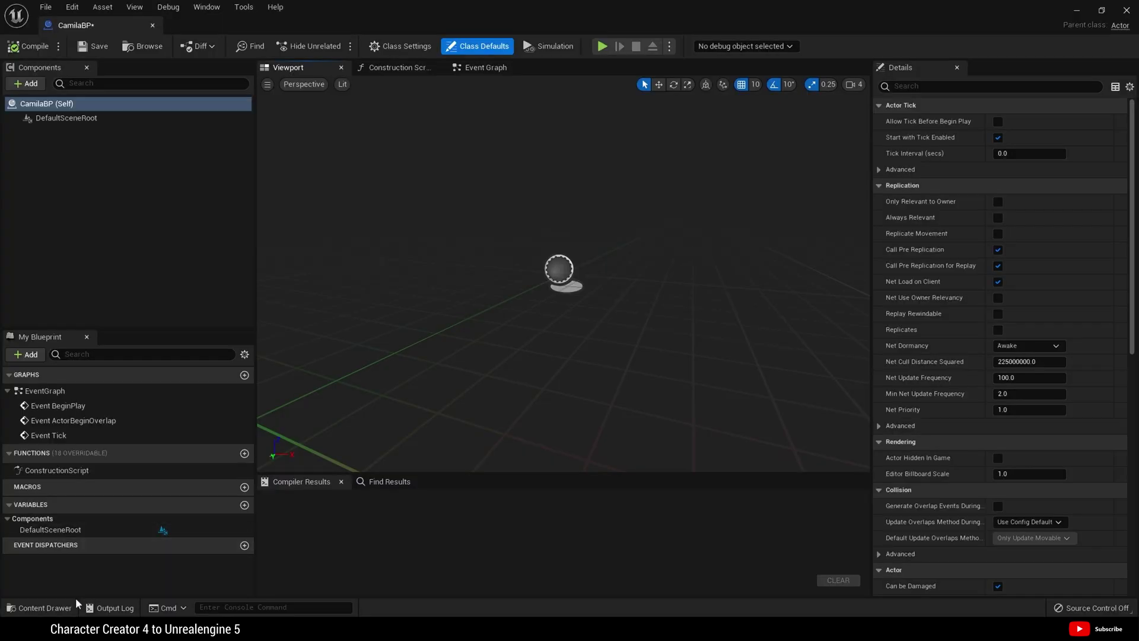
# Step: Add the cc4_tut mesh from Camila/Mesh under DefaultSceneRoot, then compile and save CamilaBP
pyautogui.click(45, 607)
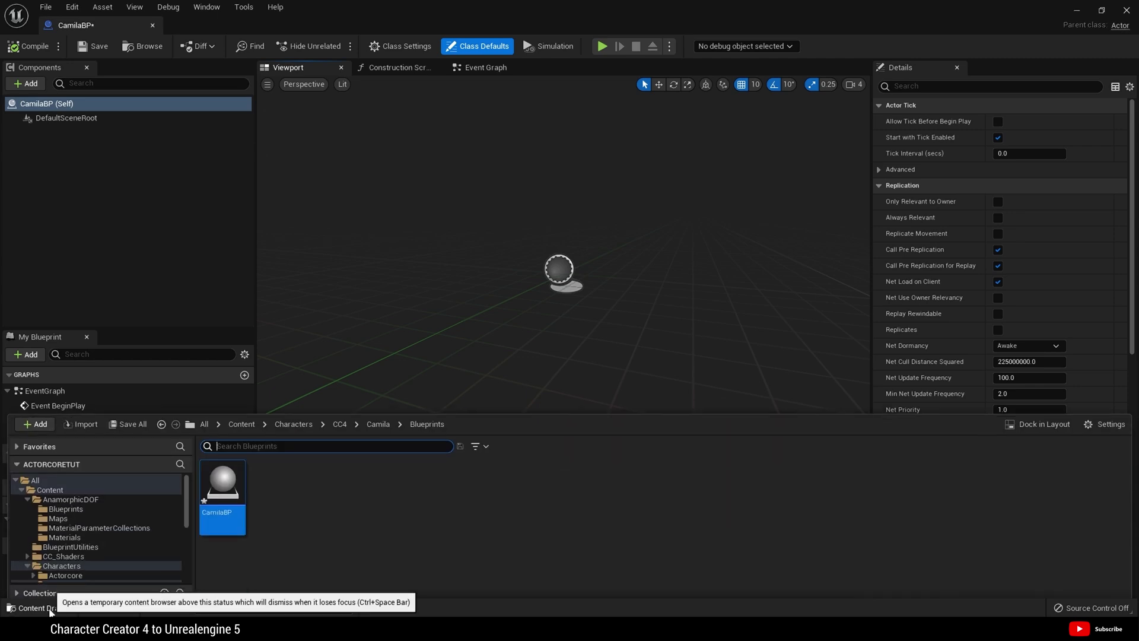
pyautogui.click(378, 419)
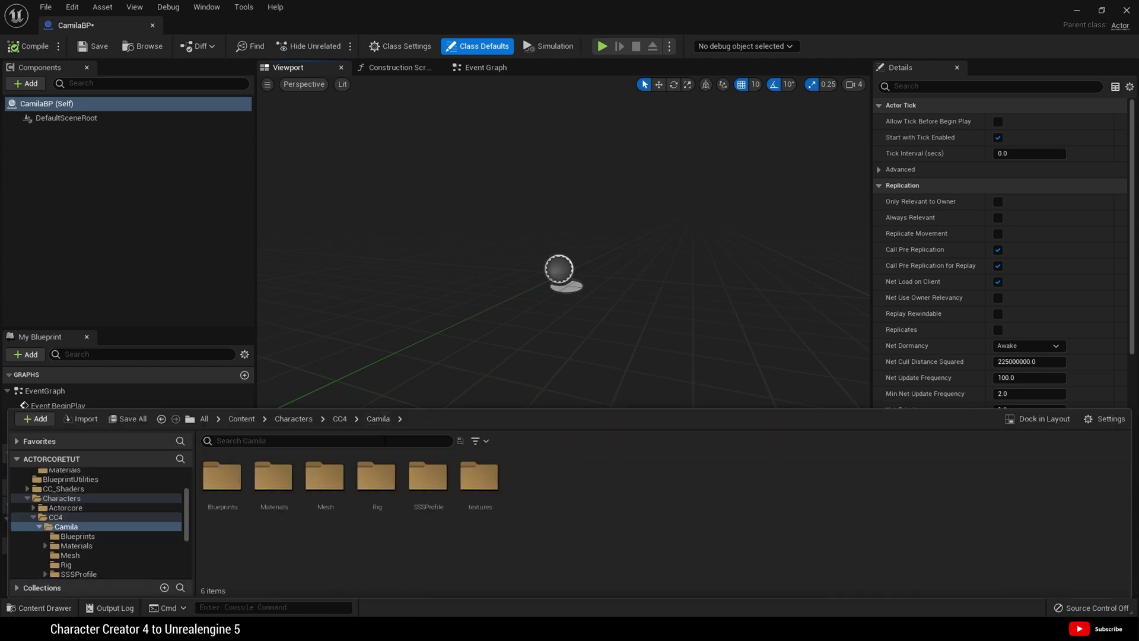
pyautogui.doubleClick(336, 504)
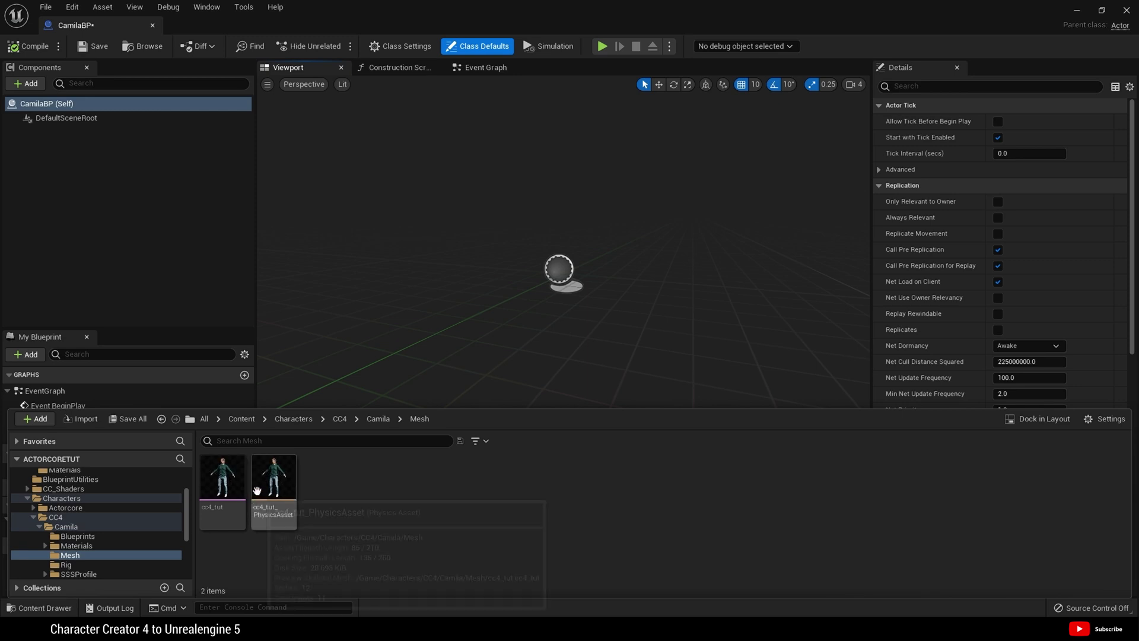
pyautogui.click(226, 485)
pyautogui.moveTo(226, 485); pyautogui.dragTo(49, 118)
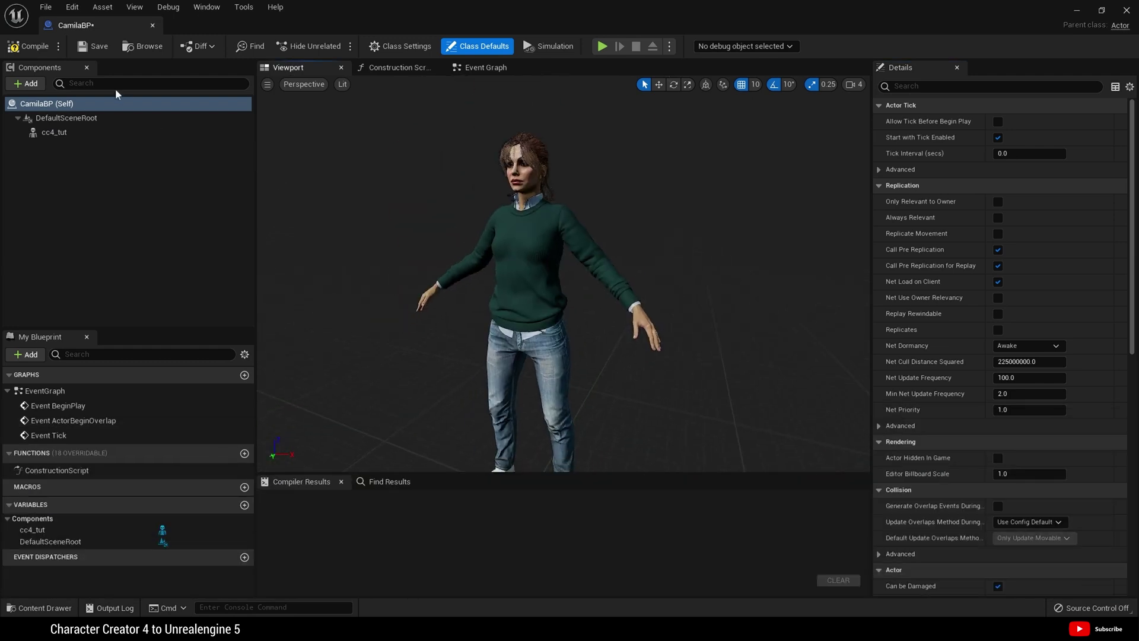
pyautogui.click(28, 47)
pyautogui.click(93, 52)
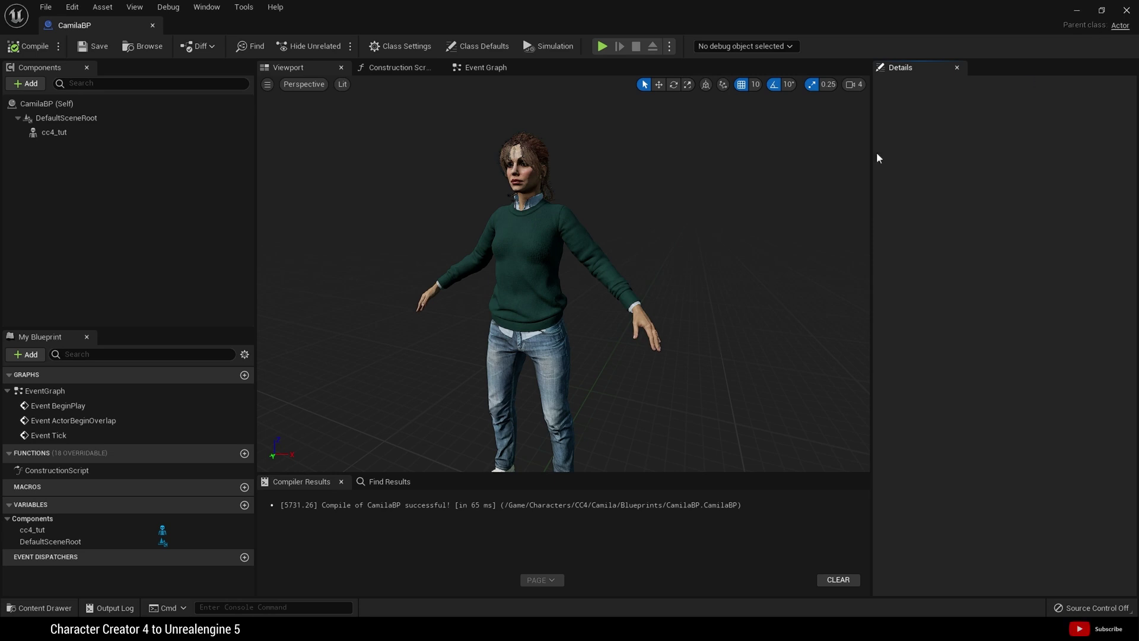
# Step: Check her face in the viewport, select the cc4_tut component, and recompile
pyautogui.scroll(-3, 508, 420)
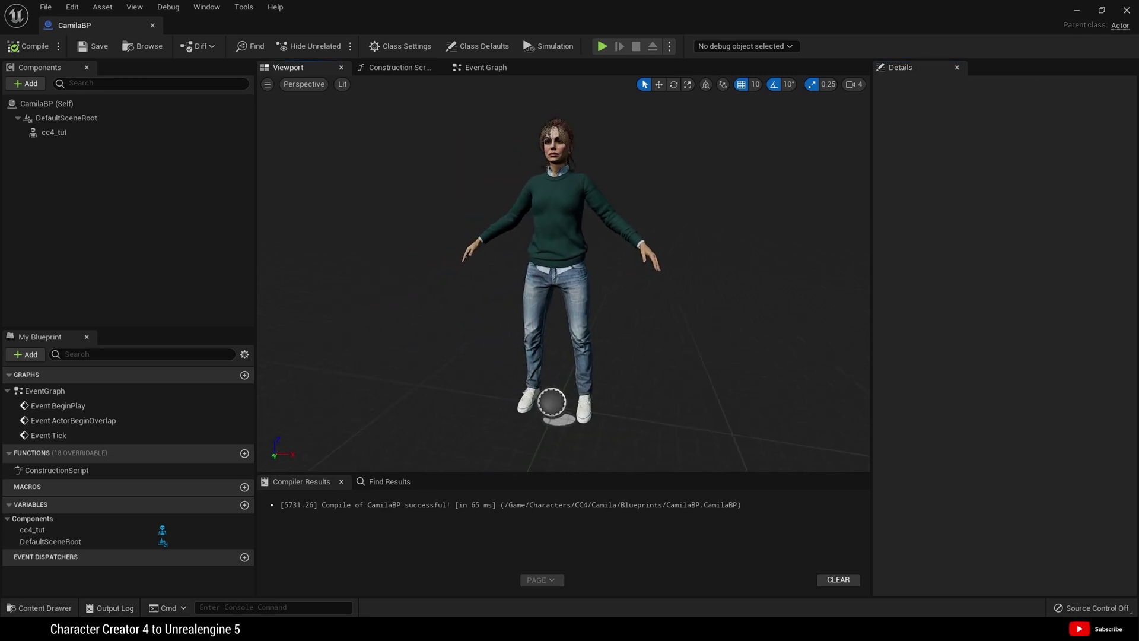
pyautogui.scroll(5, 549, 399)
pyautogui.scroll(-3, 564, 273)
pyautogui.scroll(5, 564, 273)
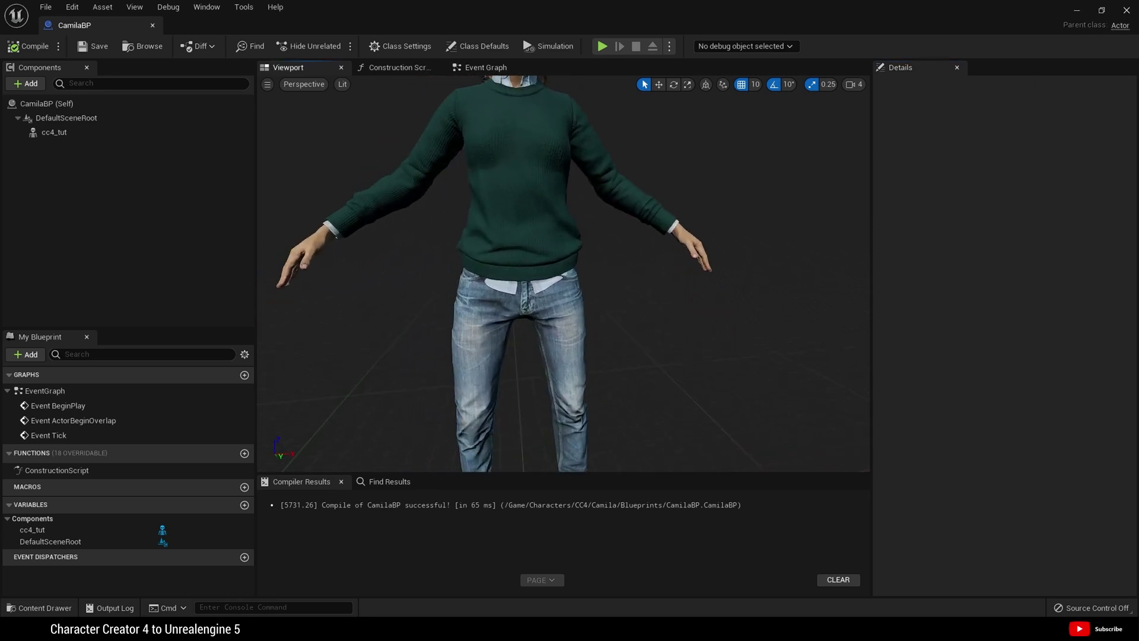
pyautogui.moveTo(656, 244); pyautogui.dragTo(656, 243, button='right')
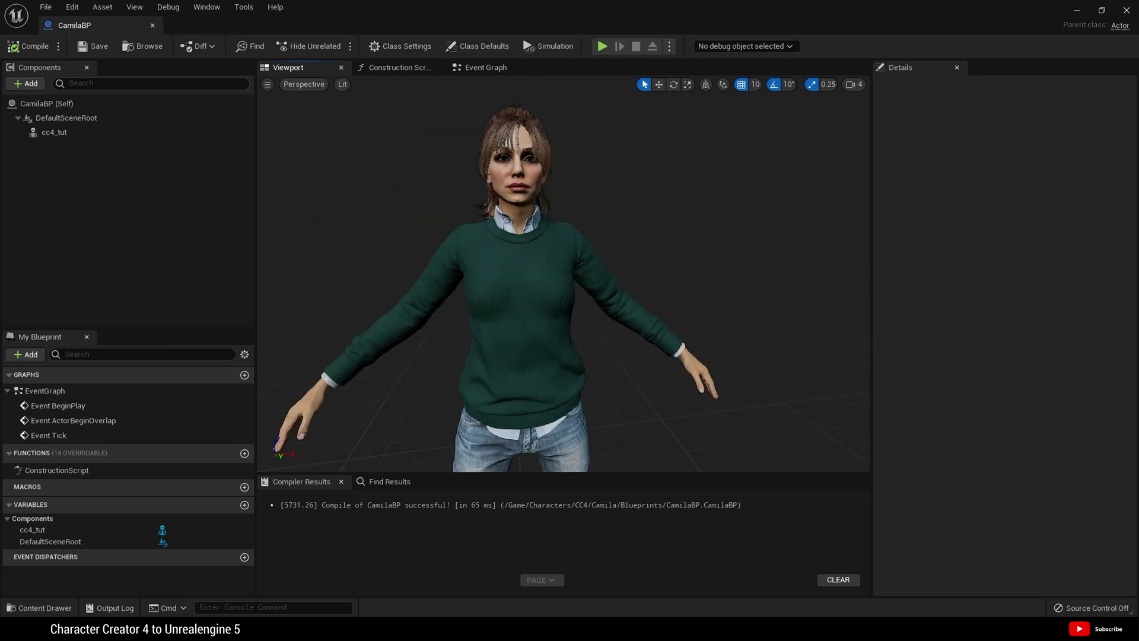
pyautogui.click(473, 244)
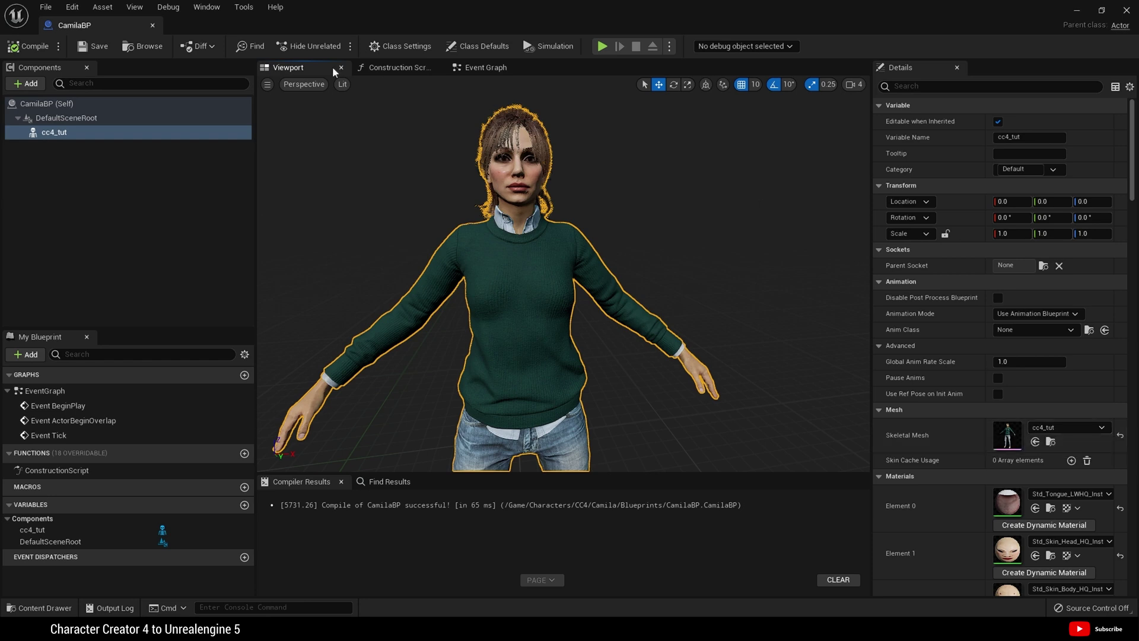
pyautogui.click(34, 47)
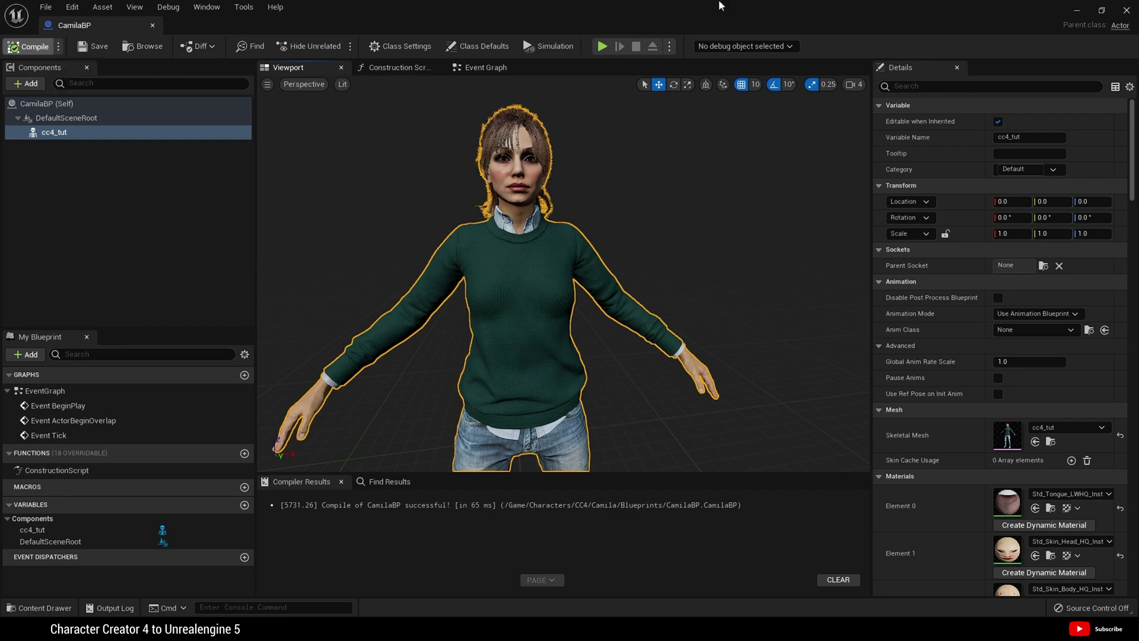
# Step: Place CamilaBP from Camila's Blueprints folder into the red-lit level
pyautogui.click(1128, 11)
pyautogui.click(39, 608)
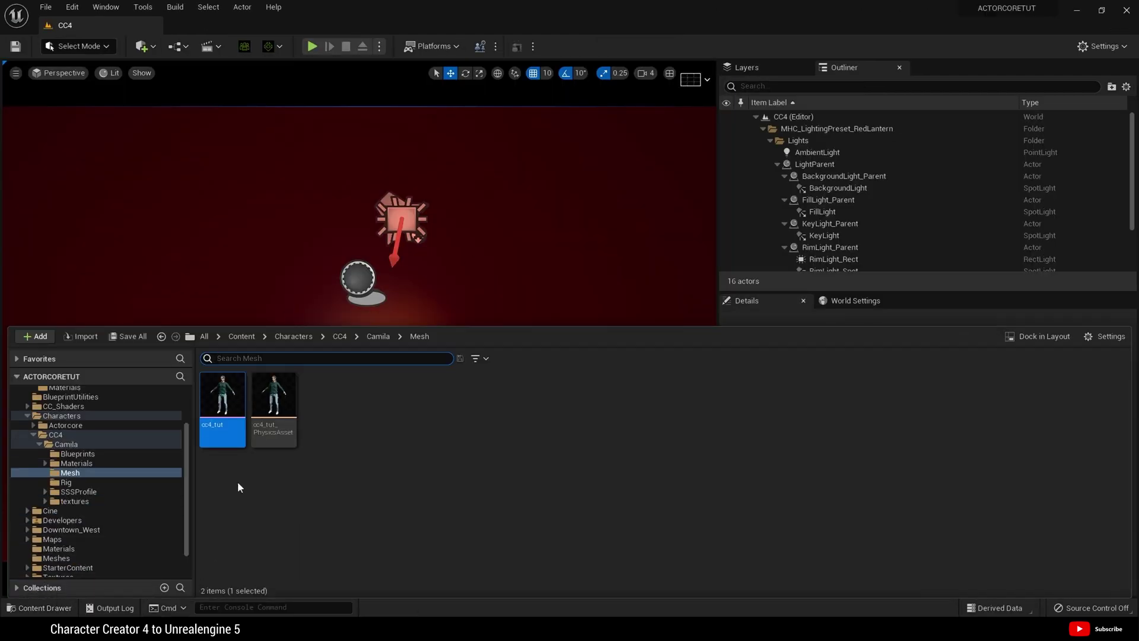
pyautogui.click(375, 336)
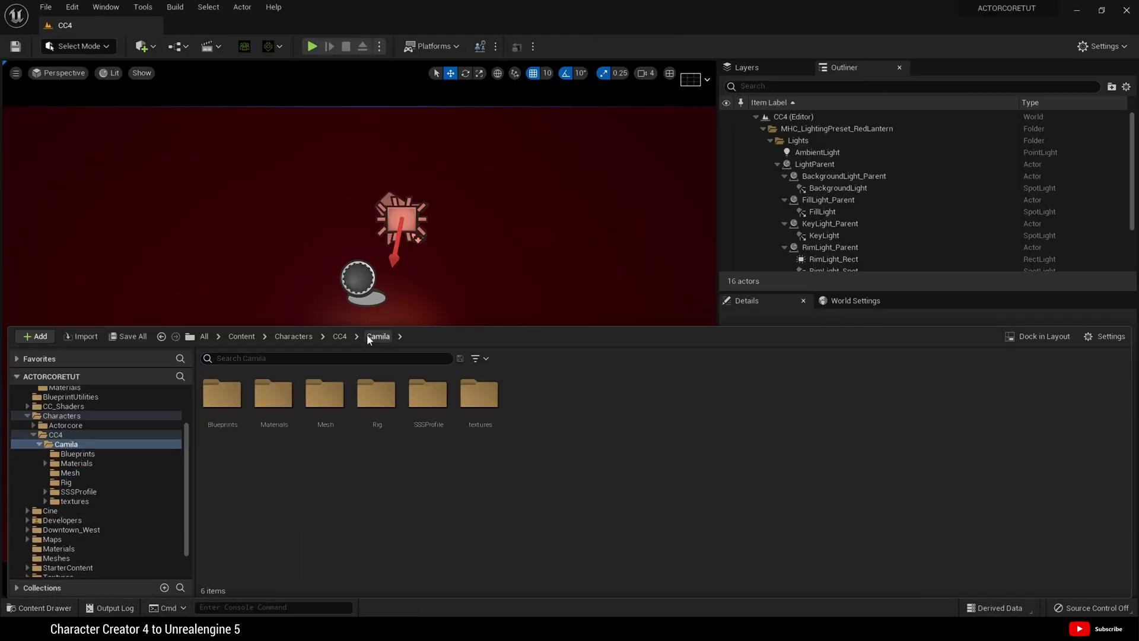
pyautogui.doubleClick(223, 398)
pyautogui.moveTo(233, 411); pyautogui.dragTo(383, 380)
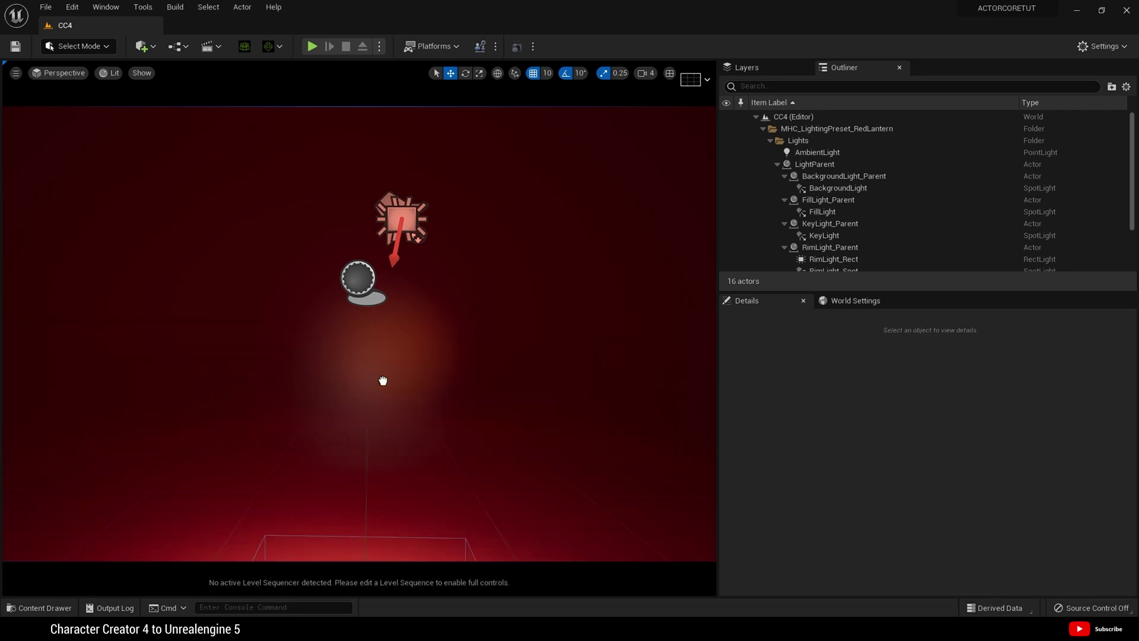
pyautogui.moveTo(378, 471); pyautogui.dragTo(378, 472)
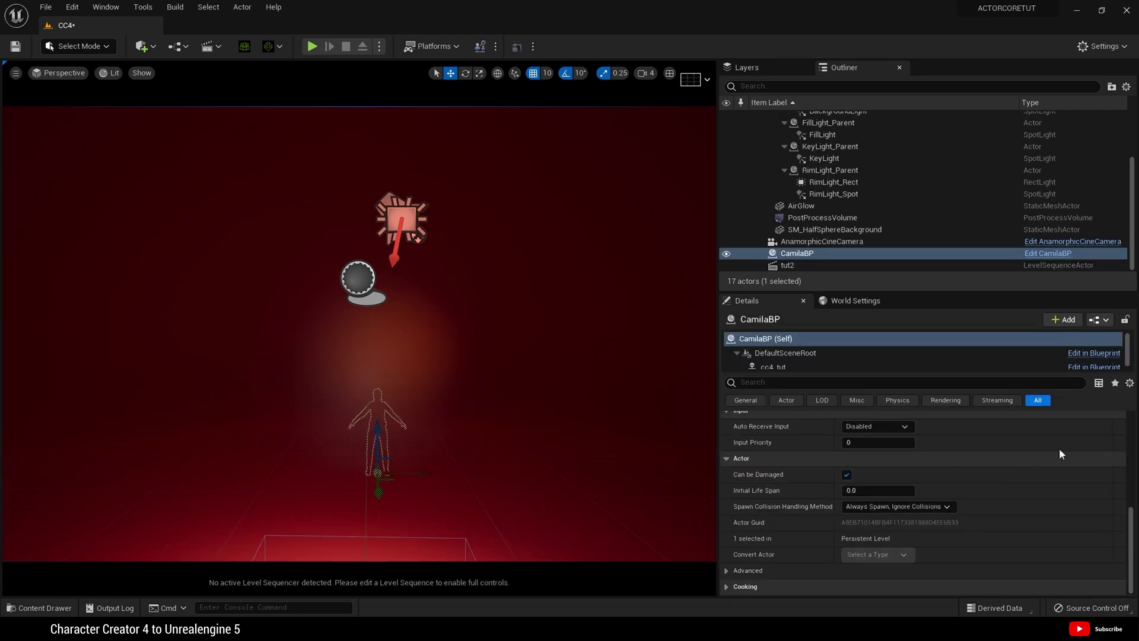
# Step: Reset CamilaBP's location to 0, 0, 0, then select the AnamorphicCineCamera actor
pyautogui.scroll(10, 1046, 497)
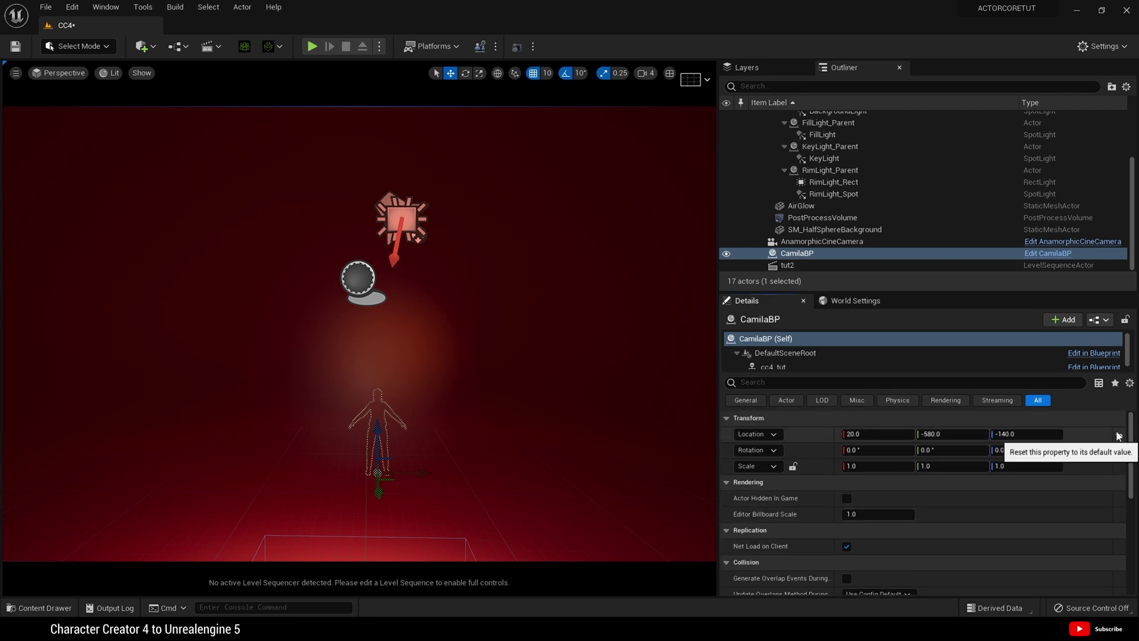
pyautogui.click(1118, 435)
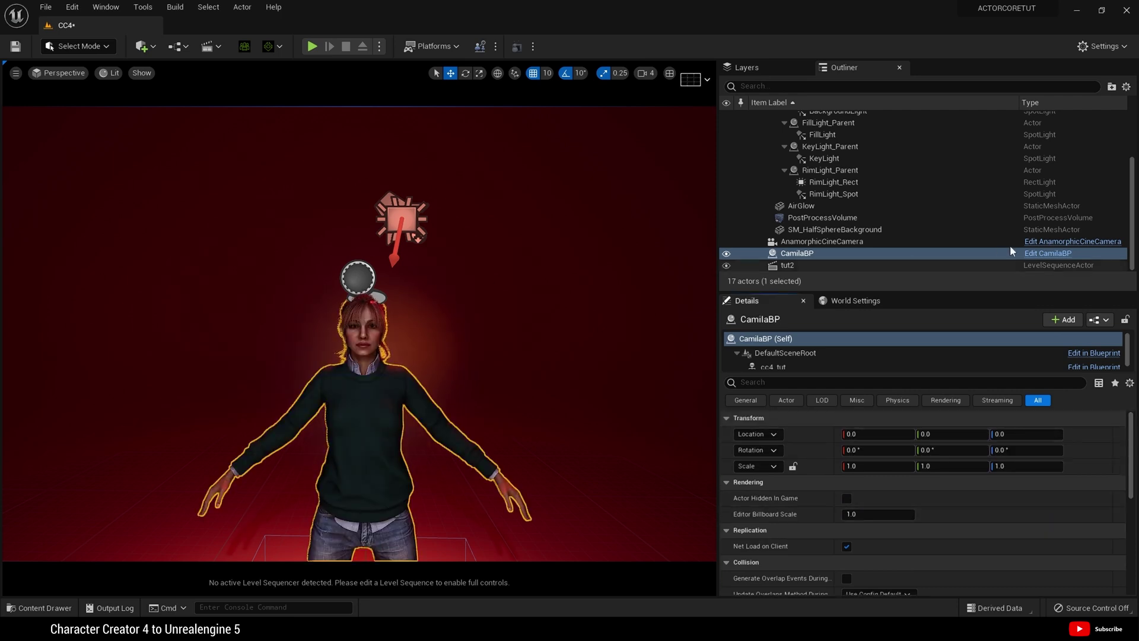
pyautogui.click(826, 241)
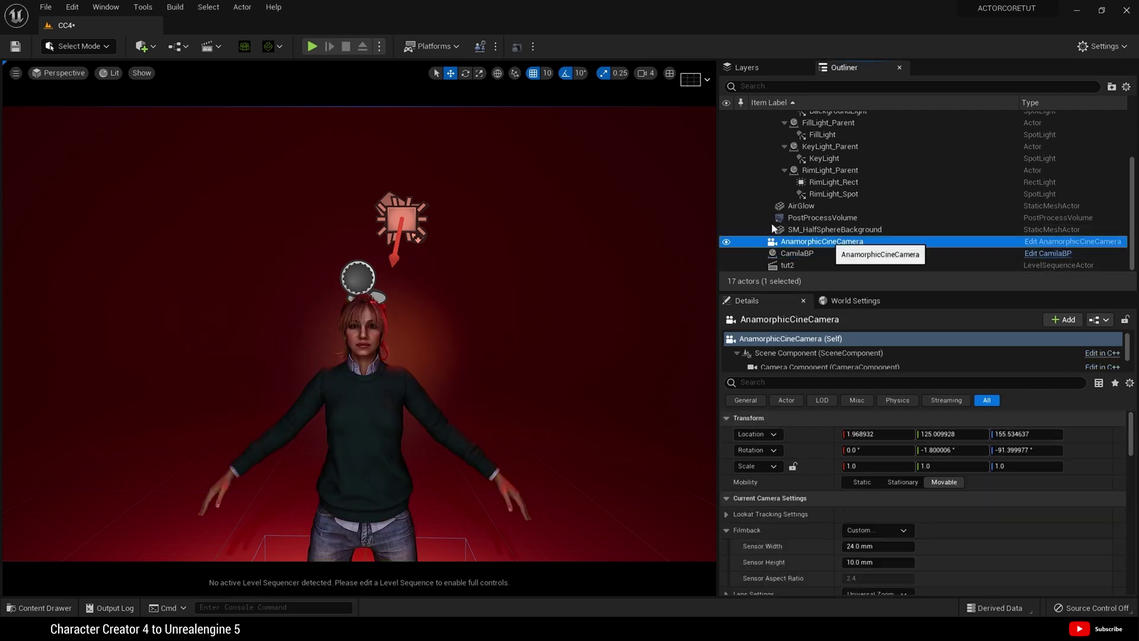
# Step: Look through and pilot the AnamorphicCineCamera in the viewport
pyautogui.click(64, 73)
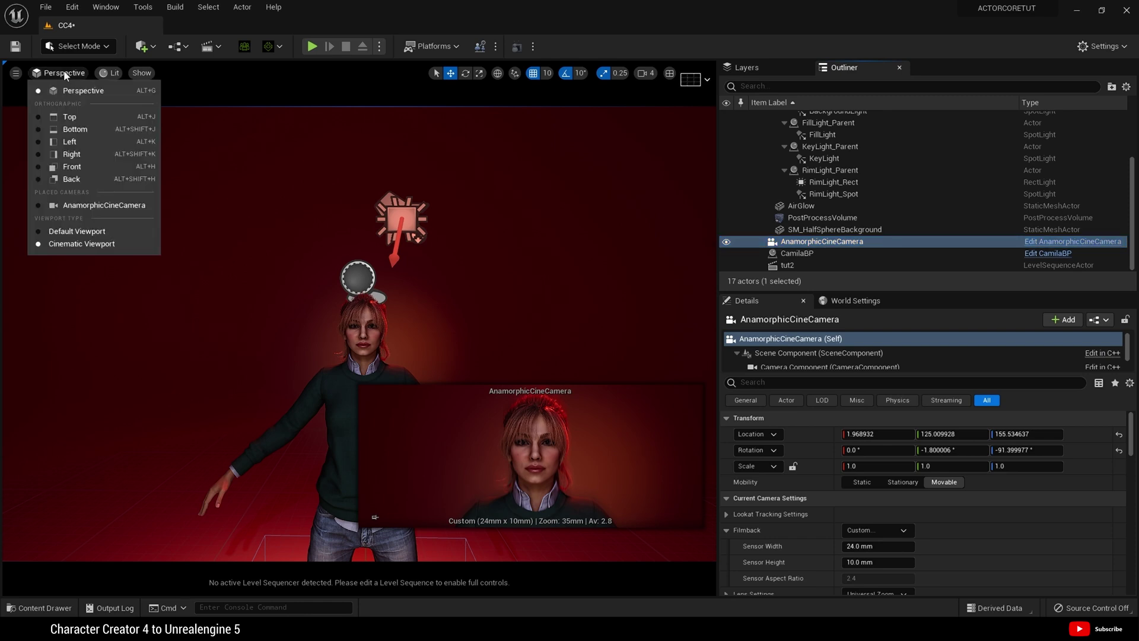
pyautogui.click(103, 205)
pyautogui.click(439, 404)
# Step: Open the tut2 sequence from the Cine folder, add CamilaBP as a track, and save
pyautogui.hotkey('ctrl', 'space')
pyautogui.doubleClick(429, 397)
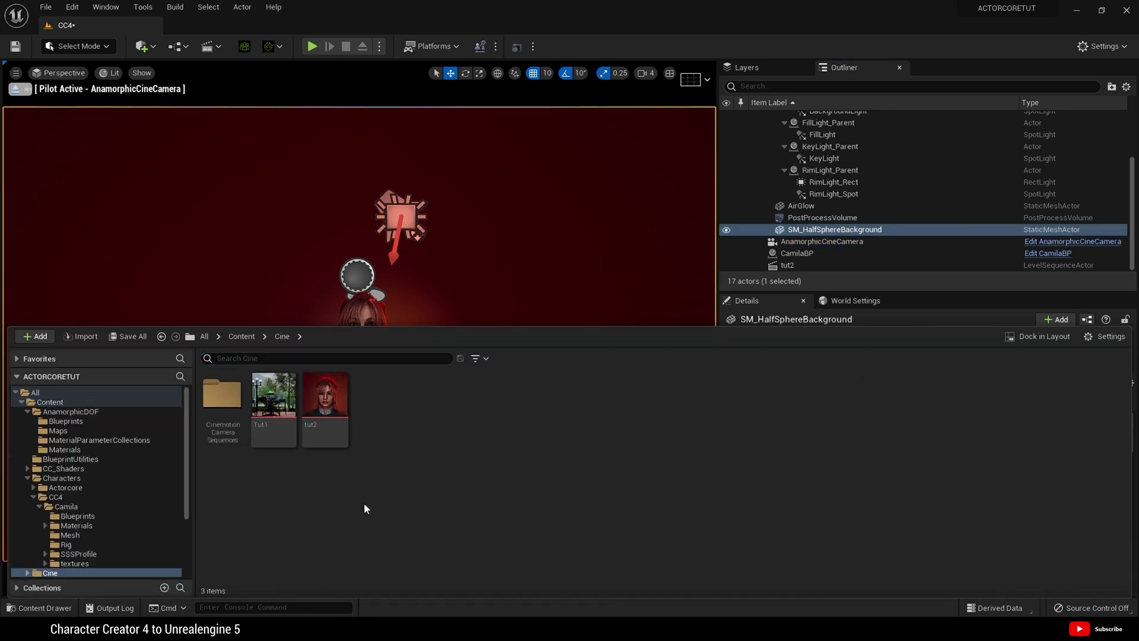
pyautogui.doubleClick(332, 415)
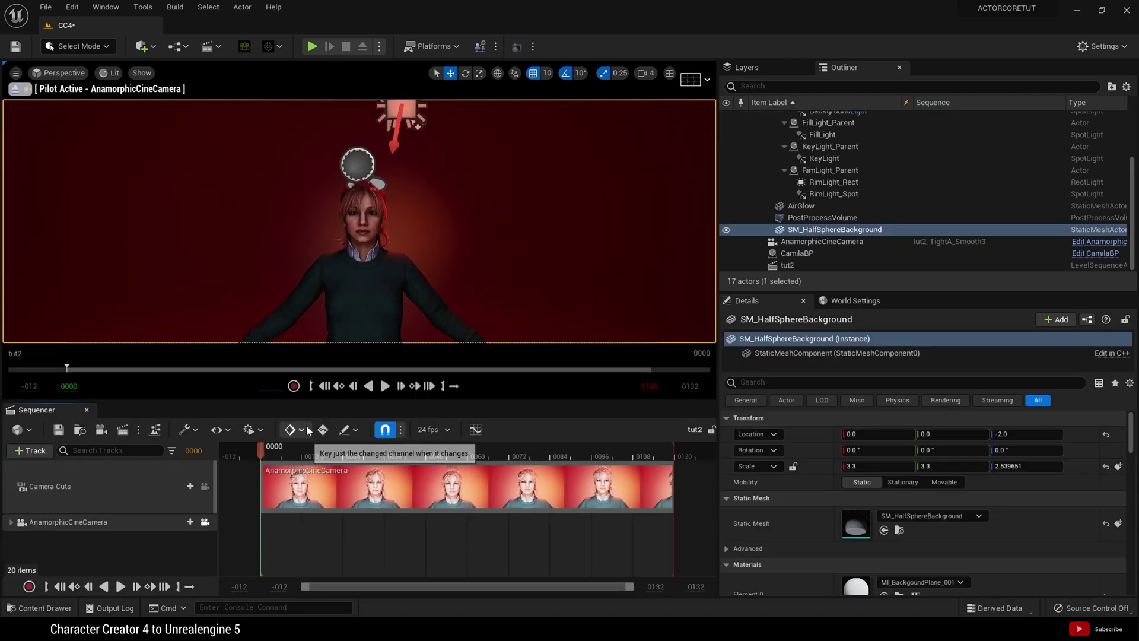
pyautogui.click(822, 241)
pyautogui.click(795, 254)
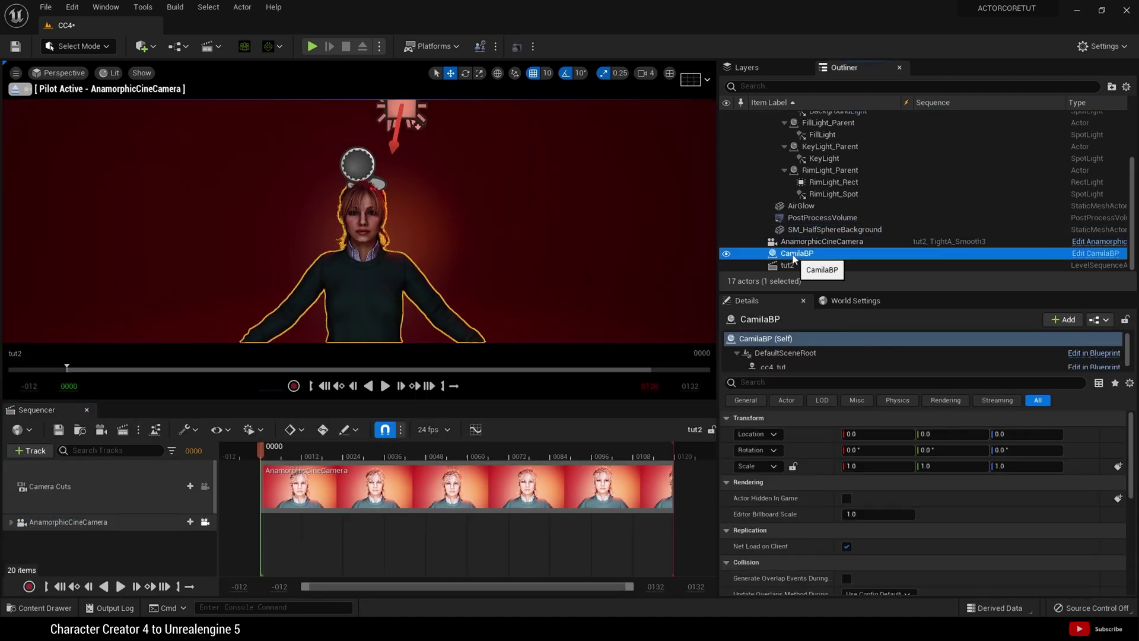
pyautogui.moveTo(115, 553); pyautogui.dragTo(116, 553)
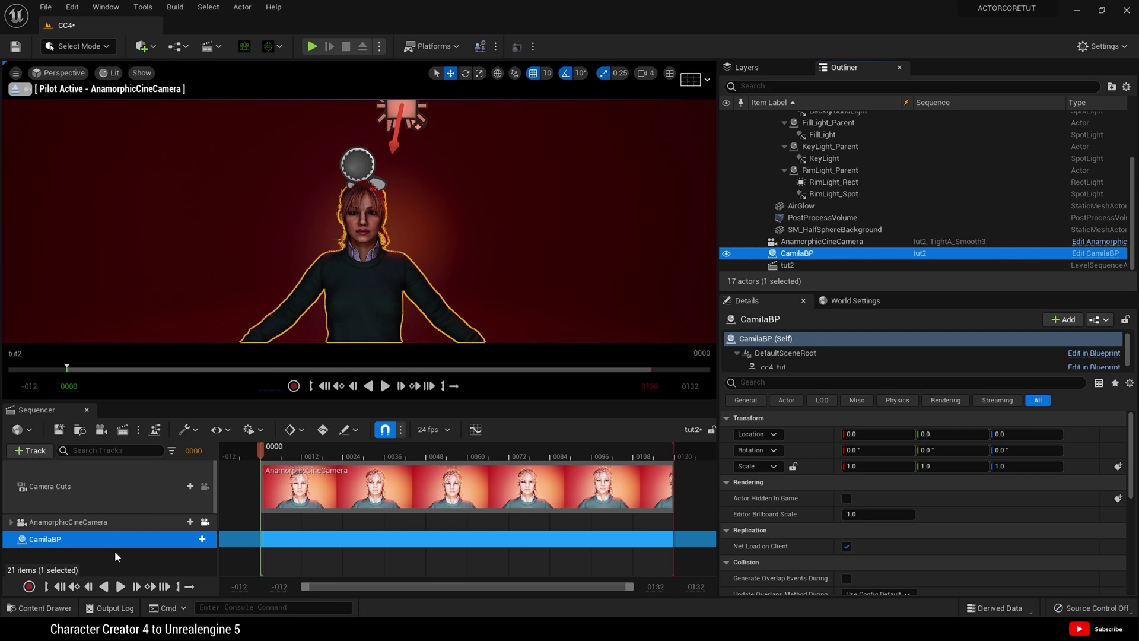
pyautogui.click(143, 538)
pyautogui.hotkey('ctrl', 's')
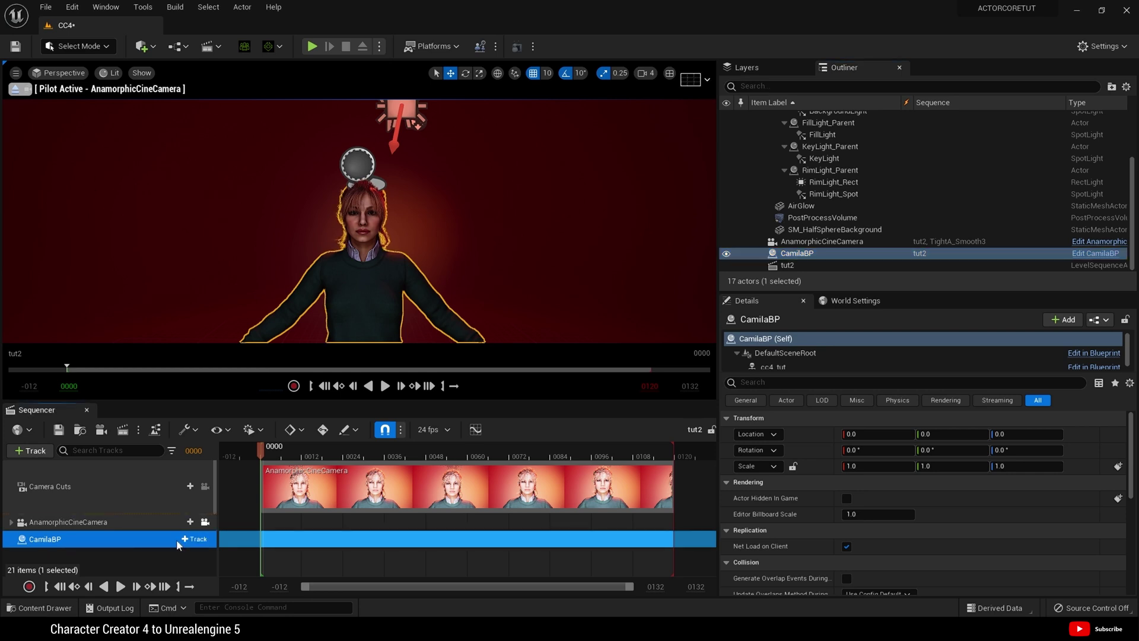
# Step: Go to Content > Characters > CC4 > Camila and create a folder named 'aNIMATIONS'
pyautogui.click(46, 609)
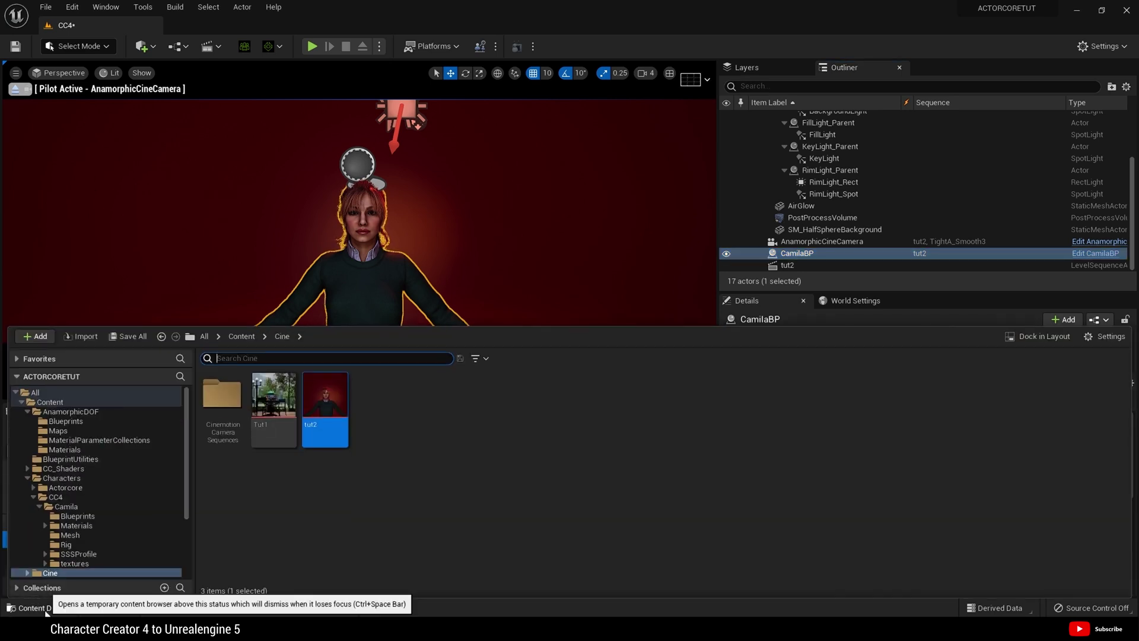
pyautogui.click(248, 336)
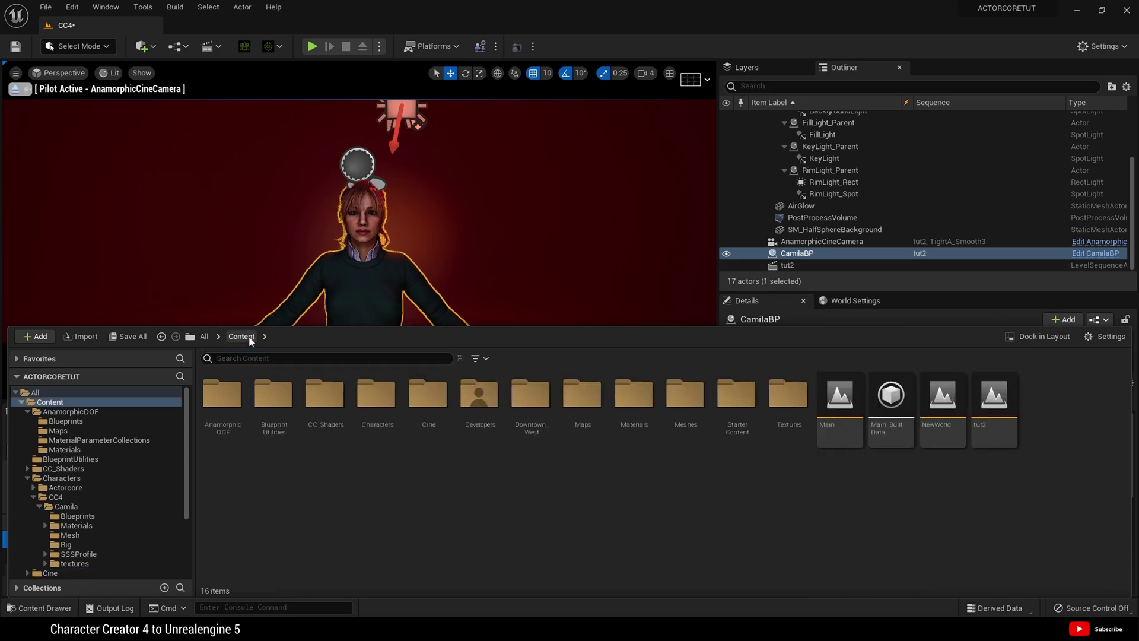
pyautogui.doubleClick(385, 432)
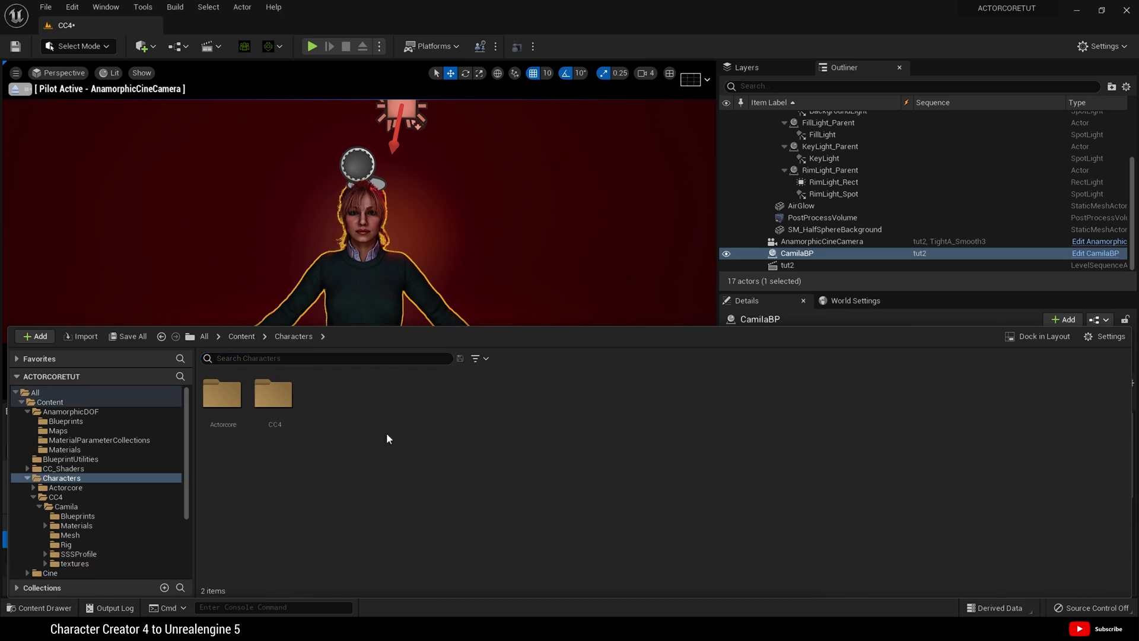
pyautogui.doubleClick(255, 427)
pyautogui.doubleClick(222, 397)
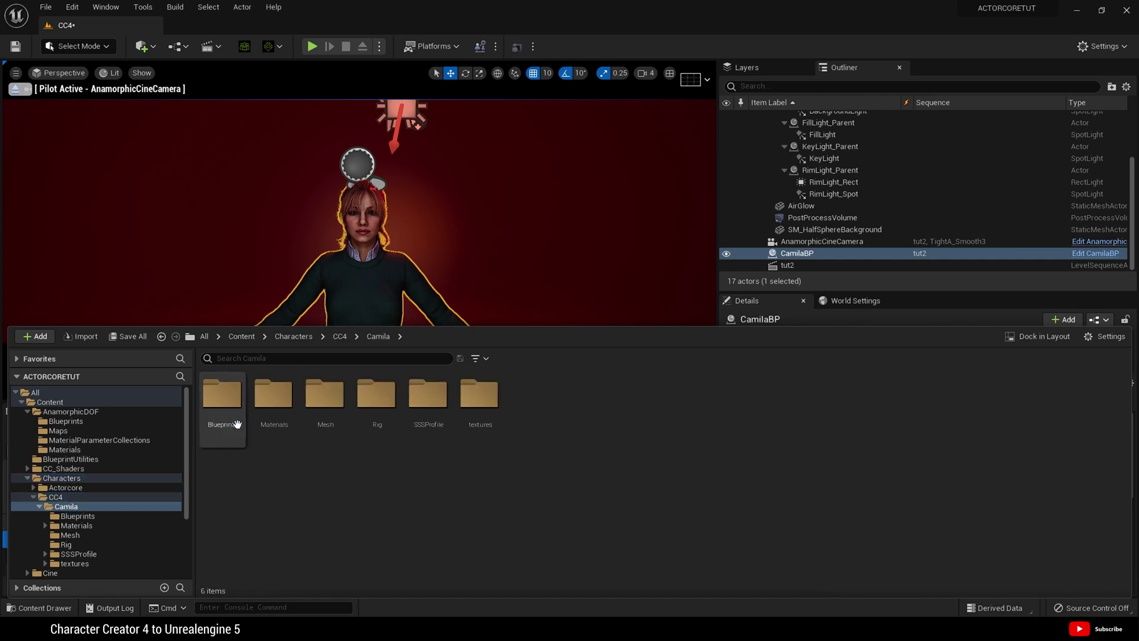
pyautogui.rightClick(393, 502)
pyautogui.moveTo(430, 270)
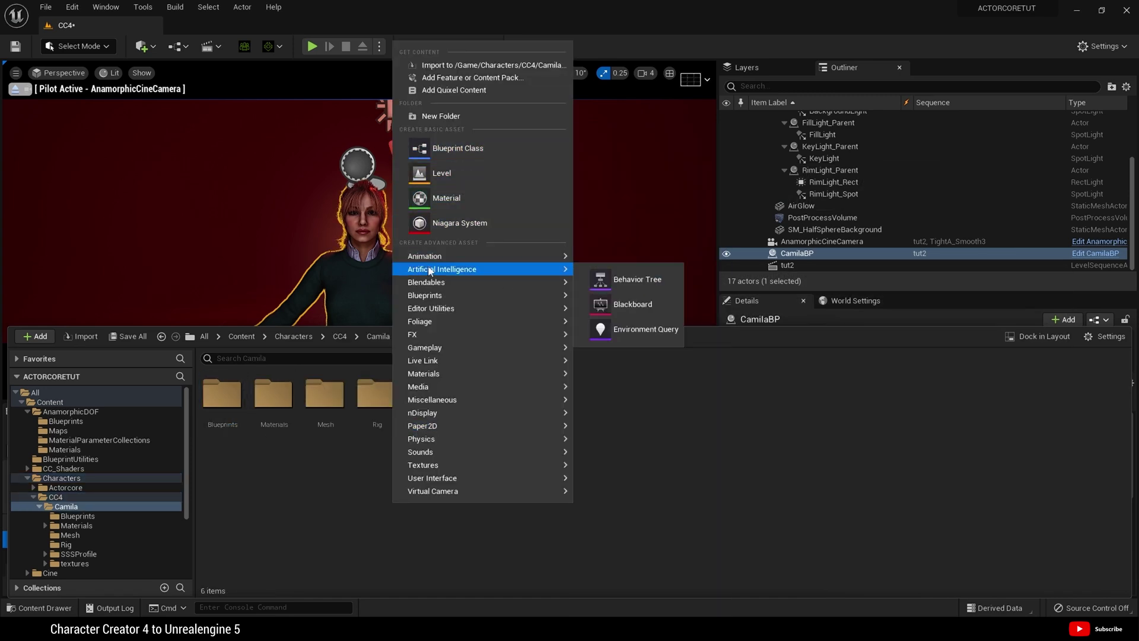
pyautogui.click(461, 116)
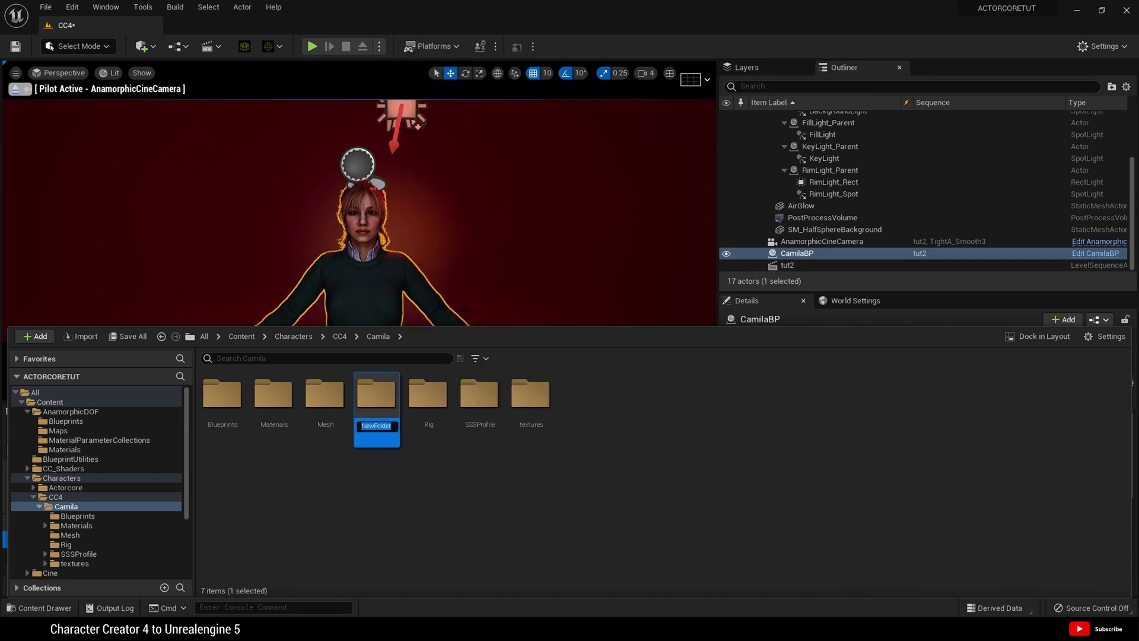
pyautogui.press('BackSpace')
pyautogui.write('aNIM')
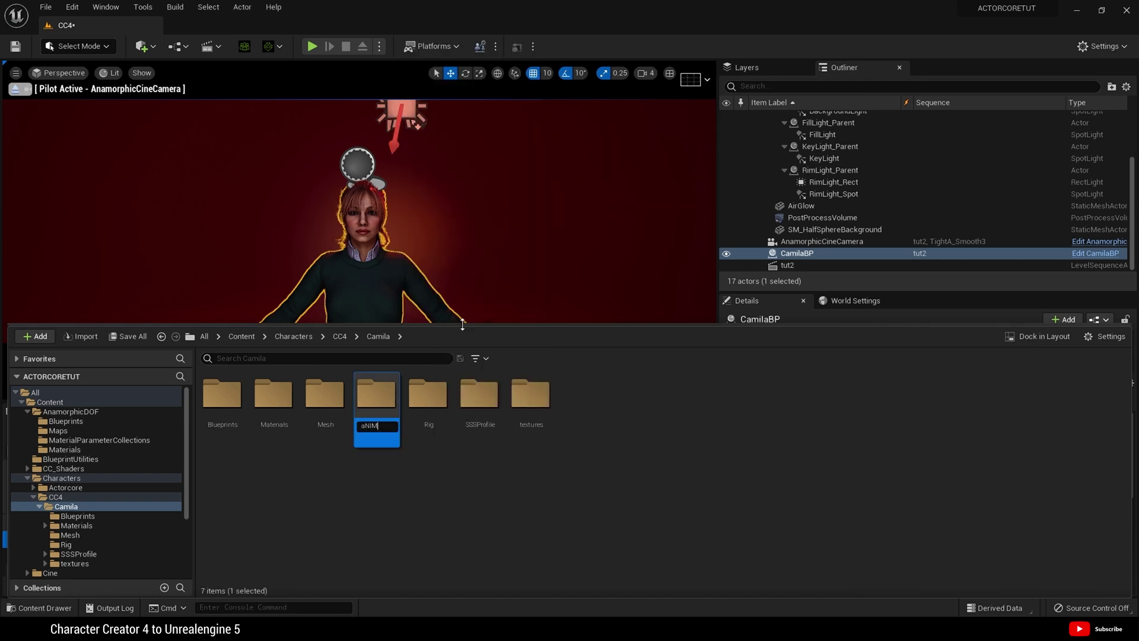
pyautogui.write('ATIONS')
pyautogui.press('Return')
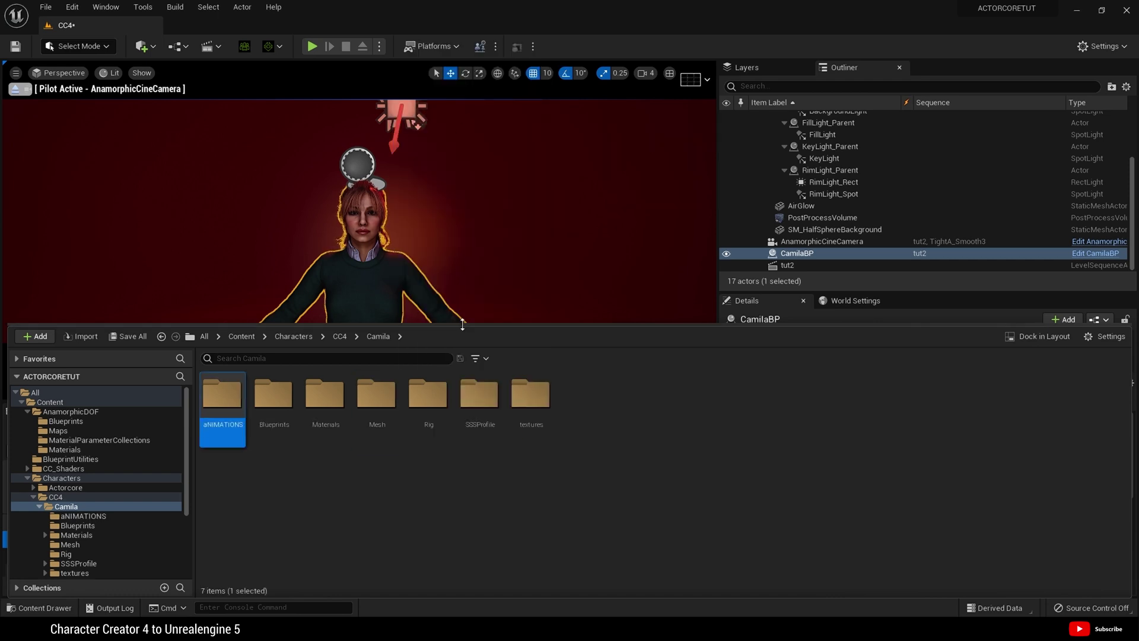
# Step: Delete the misspelled aNIMATIONS folder, create a correctly named Animations folder, and open it
pyautogui.rightClick(223, 431)
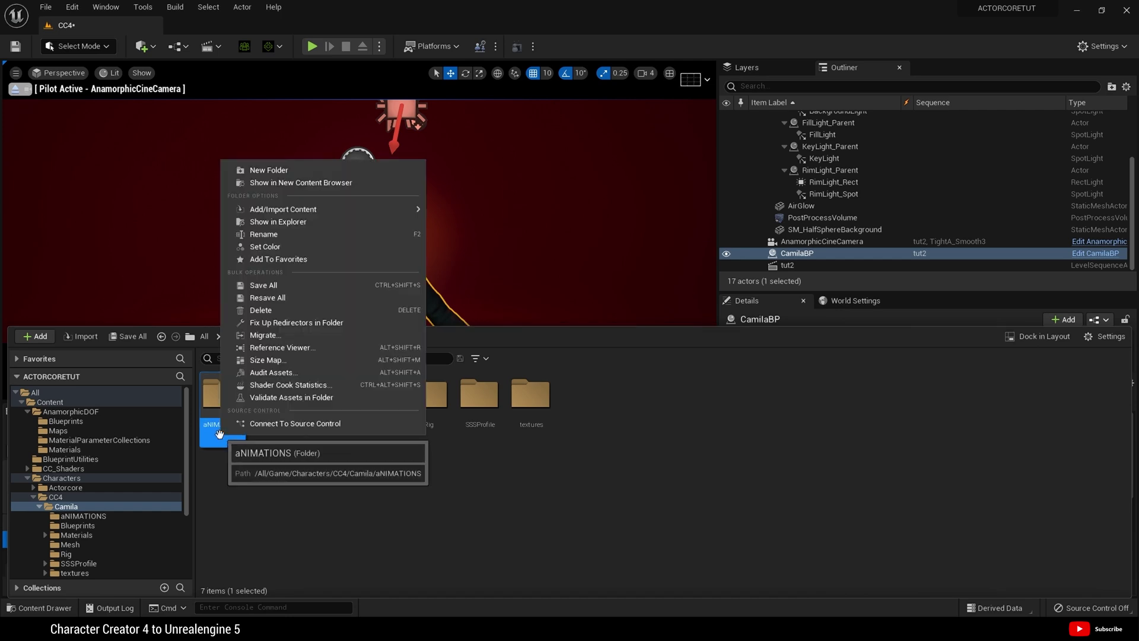
pyautogui.click(291, 311)
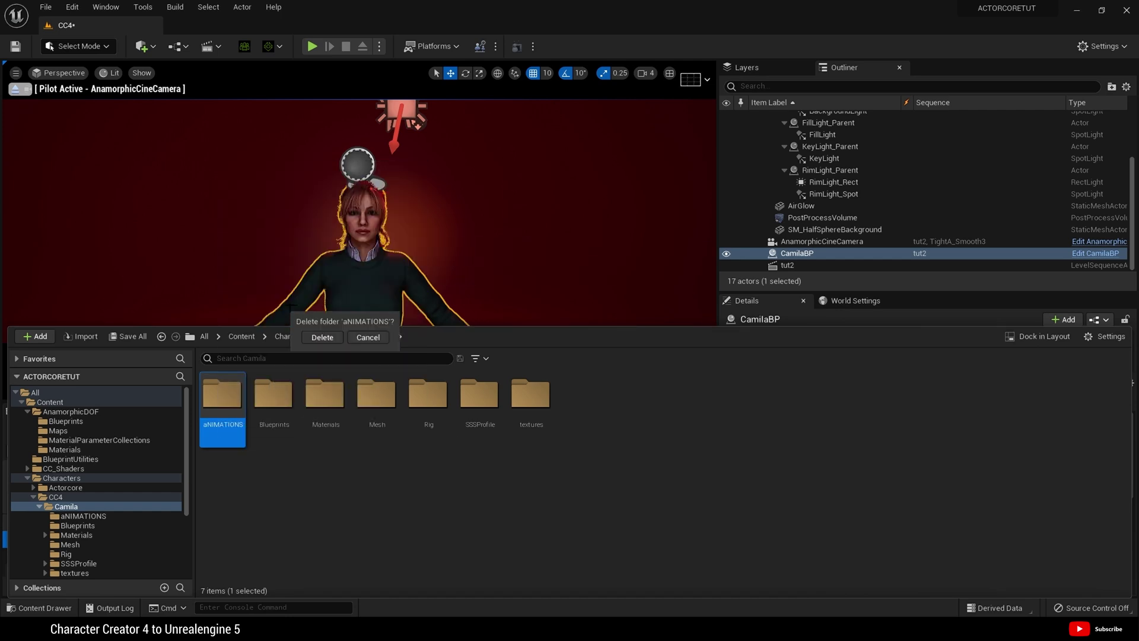
pyautogui.click(322, 338)
pyautogui.rightClick(268, 508)
pyautogui.moveTo(365, 261)
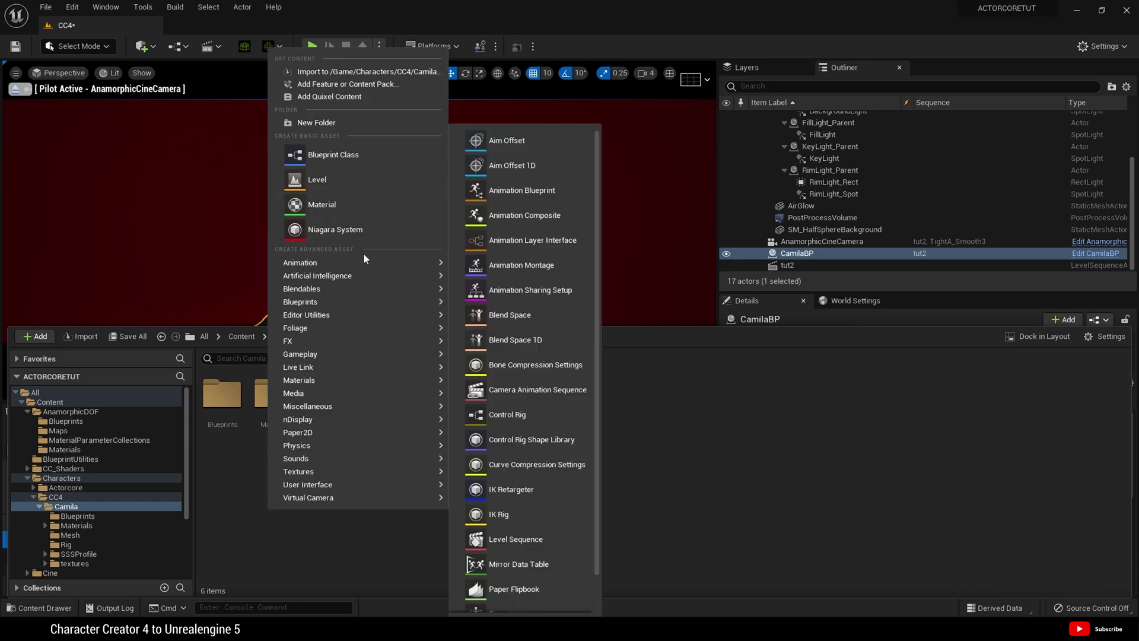
pyautogui.click(369, 119)
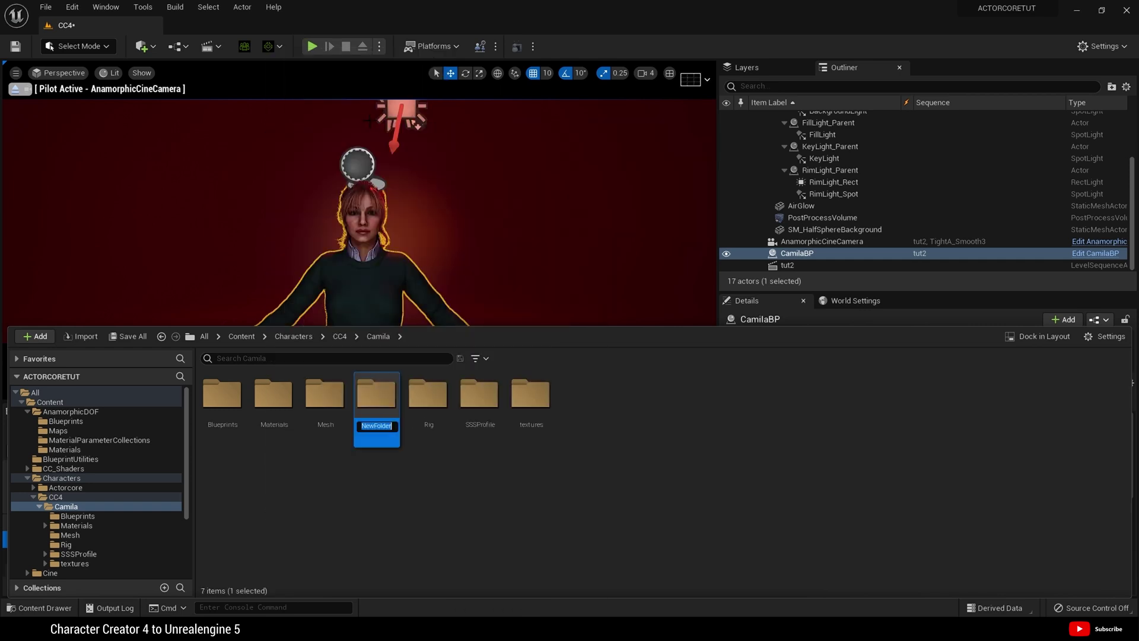
pyautogui.press('BackSpace')
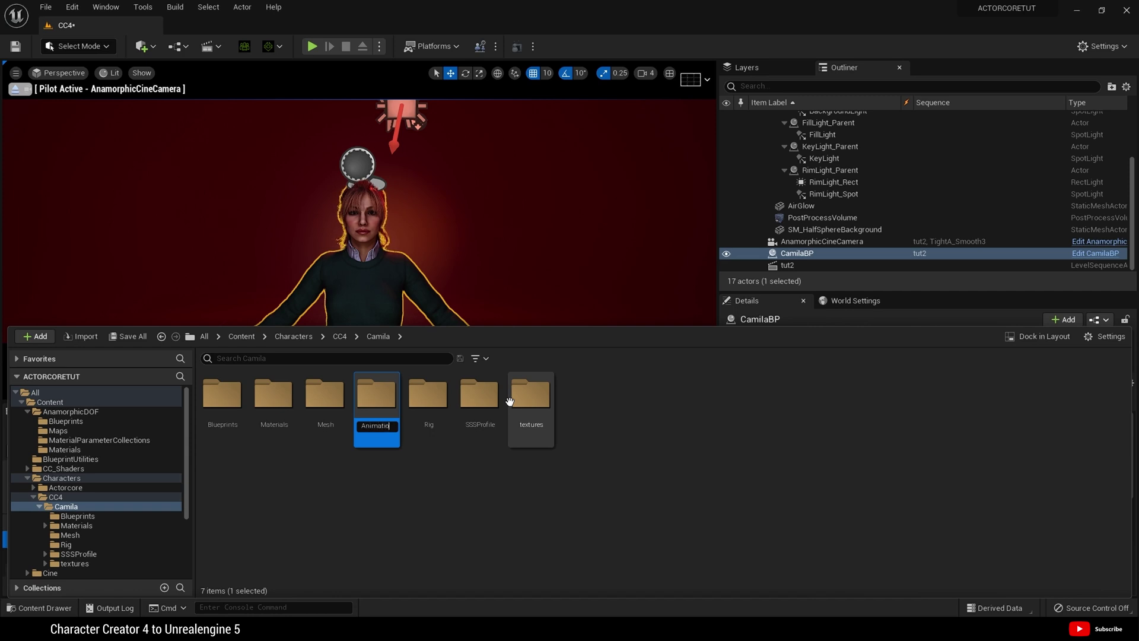
pyautogui.press('Return')
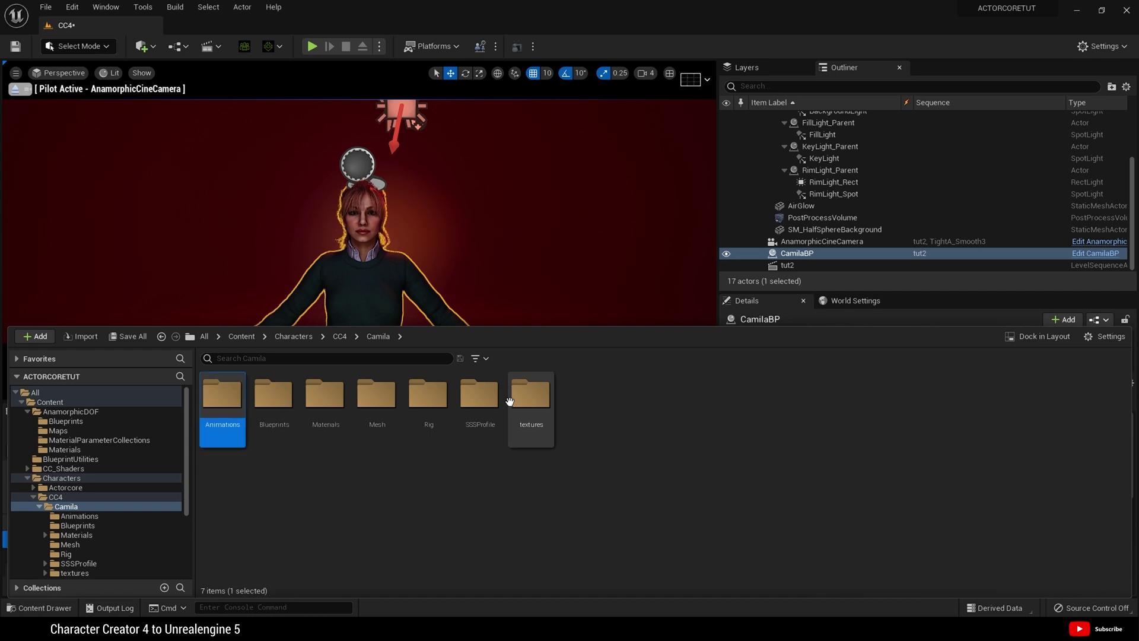
pyautogui.doubleClick(237, 411)
# Step: Choose cc4_tut_Motion.Fbx to import into the Animations folder
pyautogui.rightClick(239, 409)
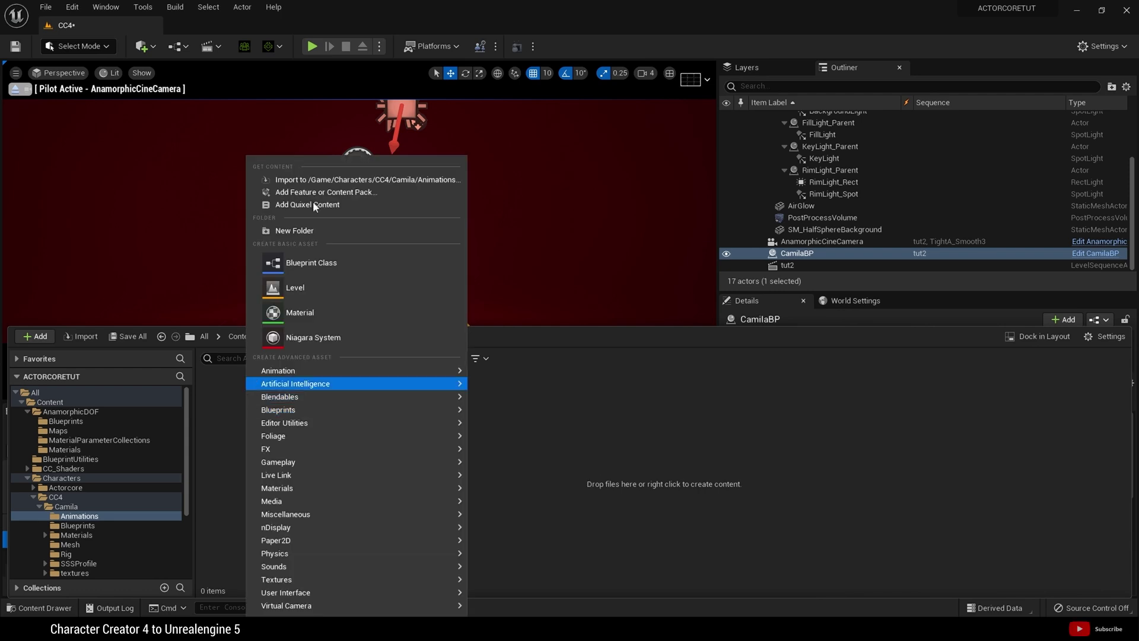
pyautogui.click(327, 184)
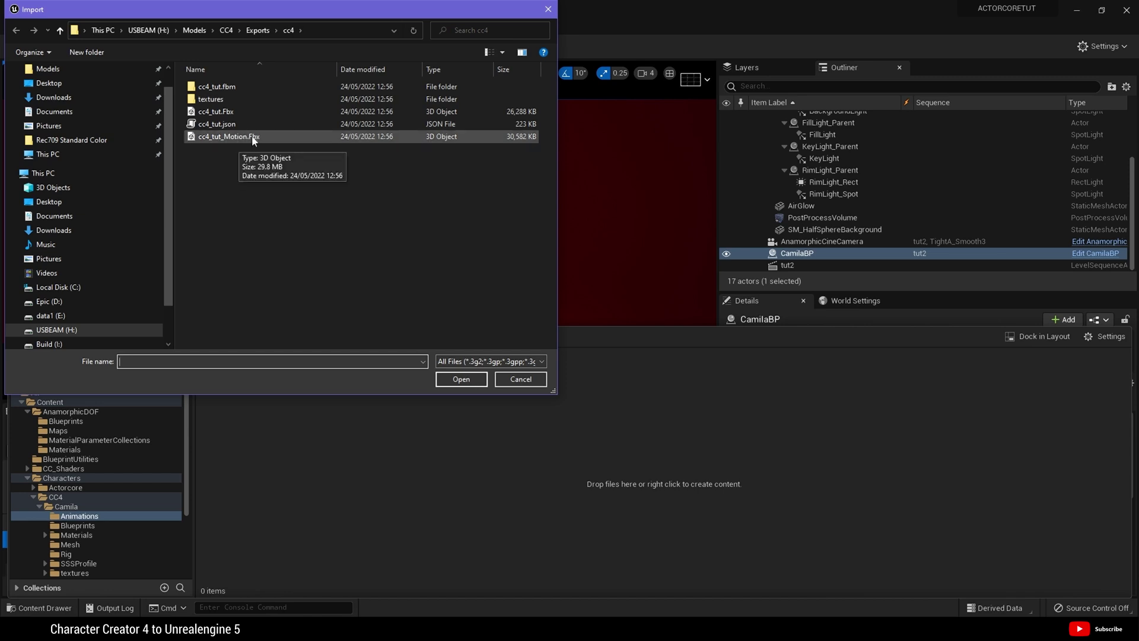
pyautogui.click(252, 135)
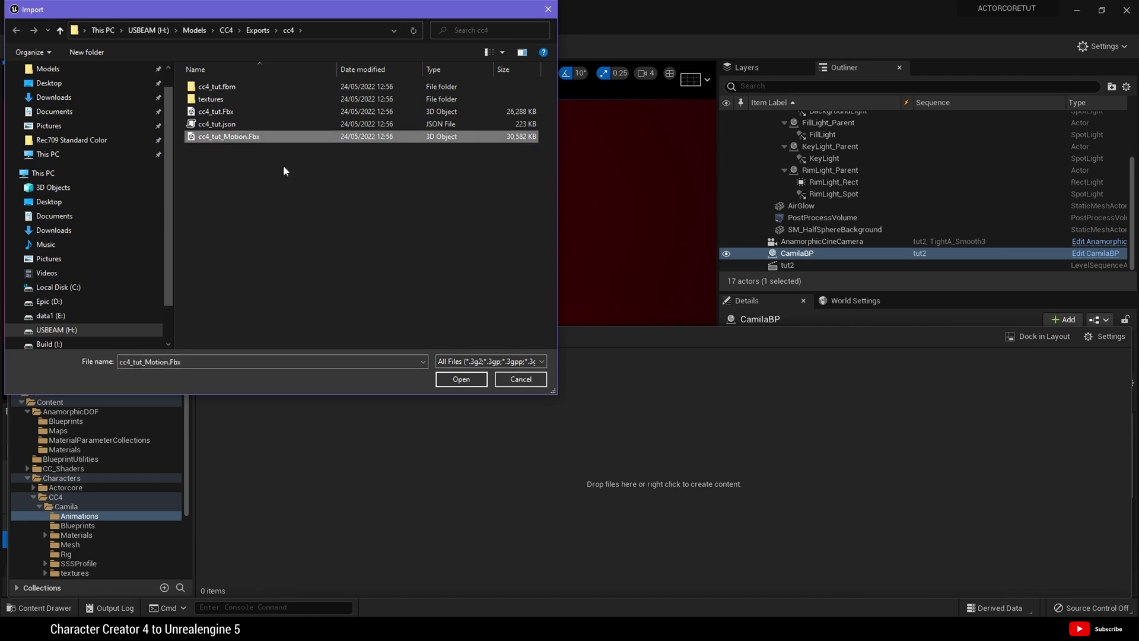
pyautogui.click(462, 379)
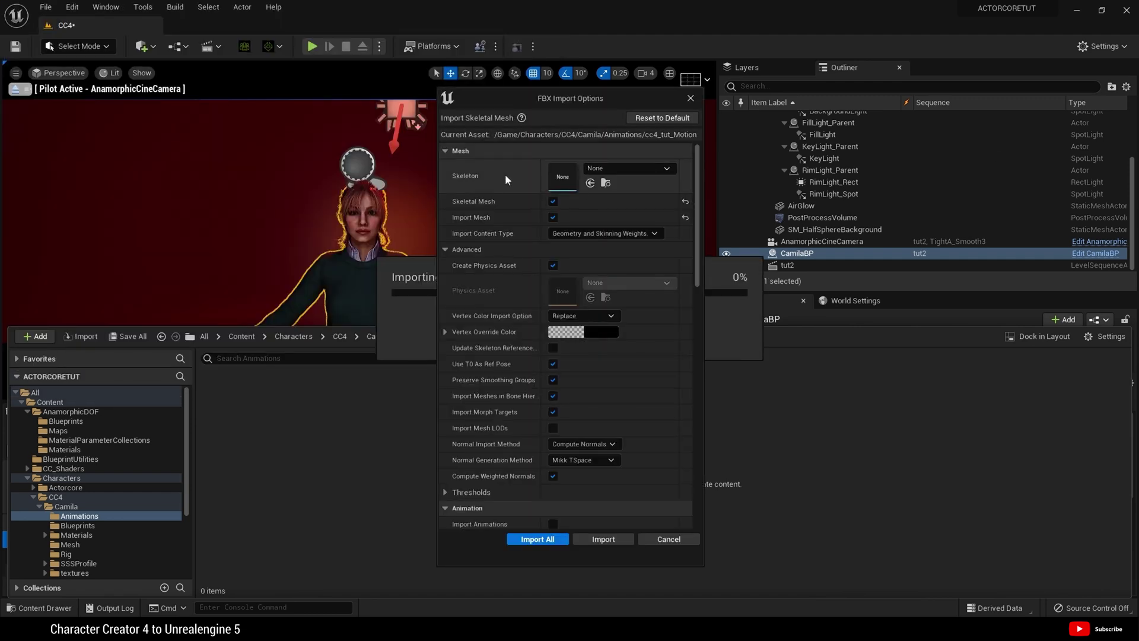
# Step: Set skeleton to CC4_Skeleton, skip Import Mesh, keep default sample rate, and import
pyautogui.click(593, 170)
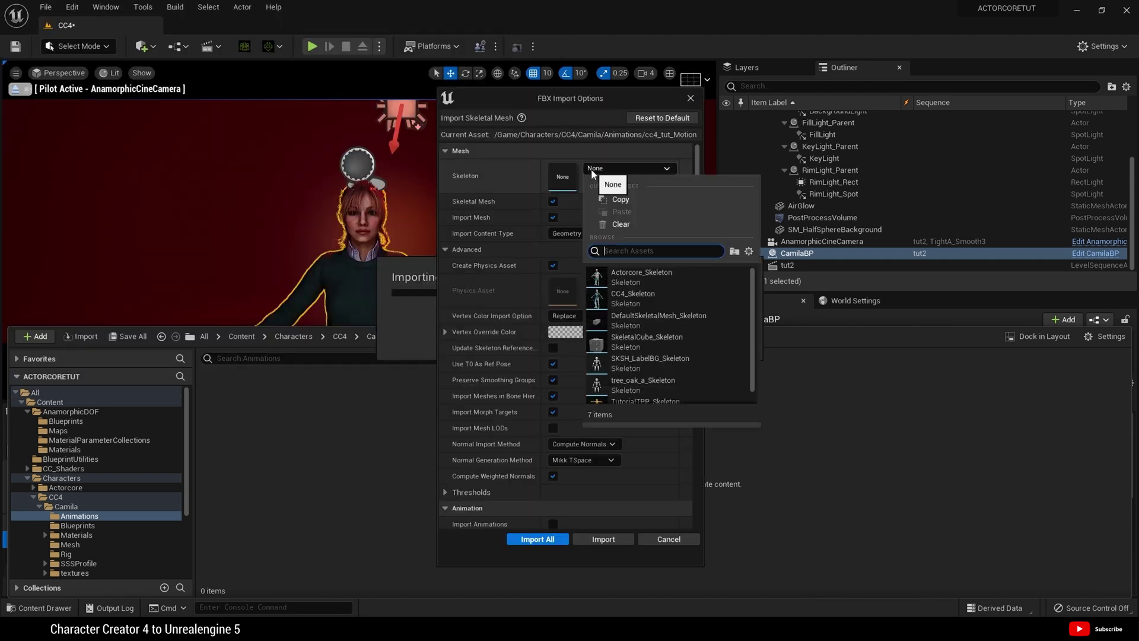
pyautogui.click(628, 296)
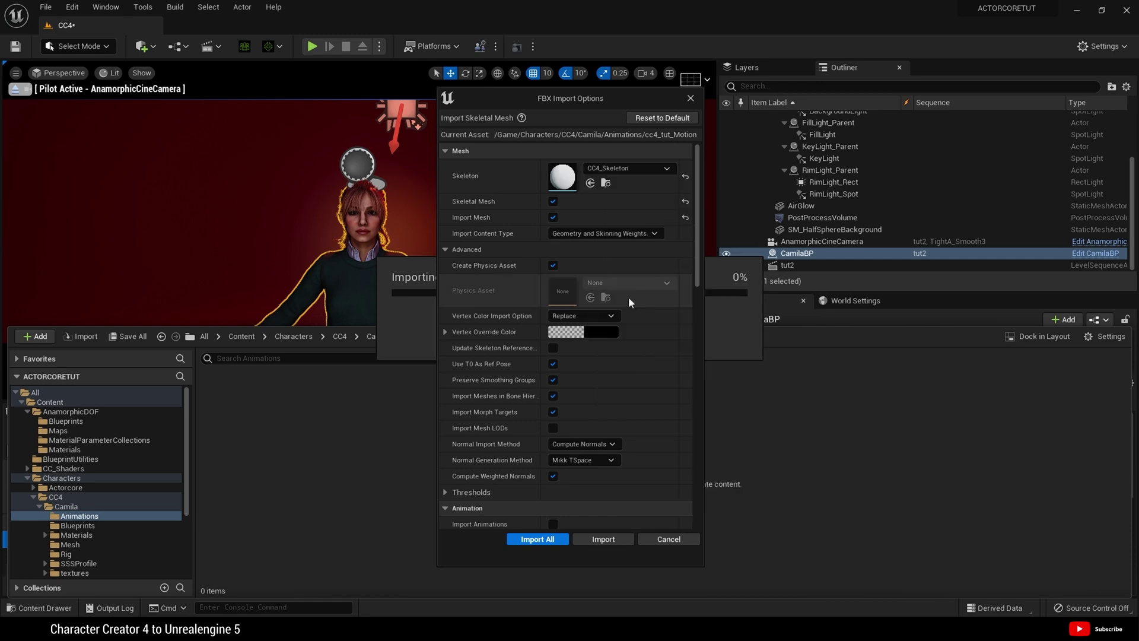
pyautogui.click(553, 218)
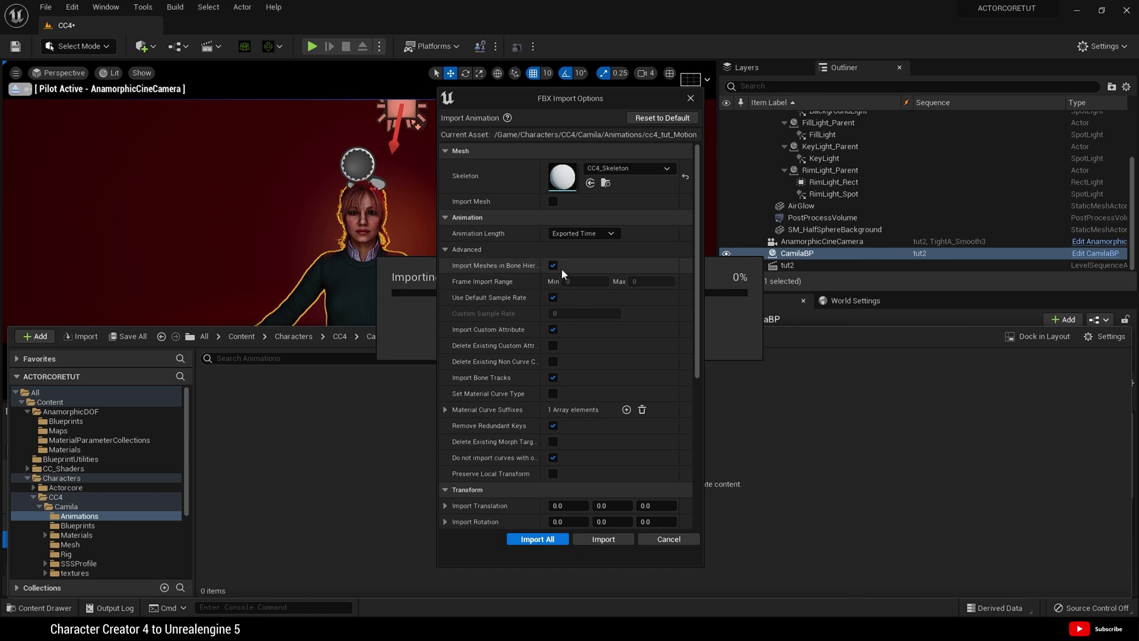
pyautogui.click(553, 297)
pyautogui.click(553, 298)
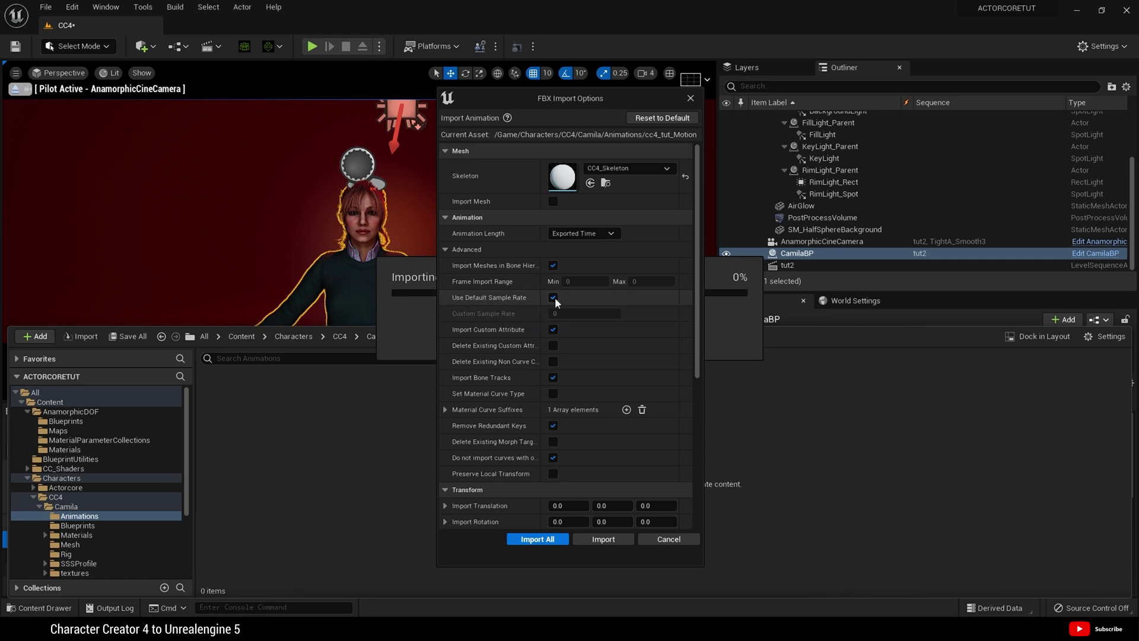
pyautogui.scroll(-1, 565, 340)
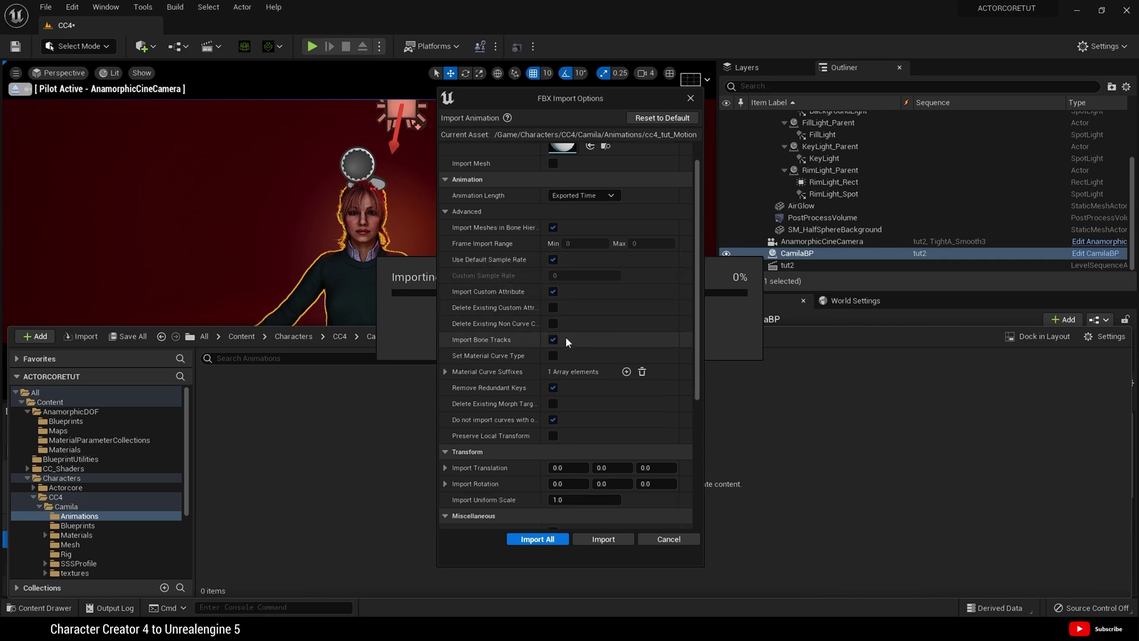
pyautogui.scroll(-4, 565, 337)
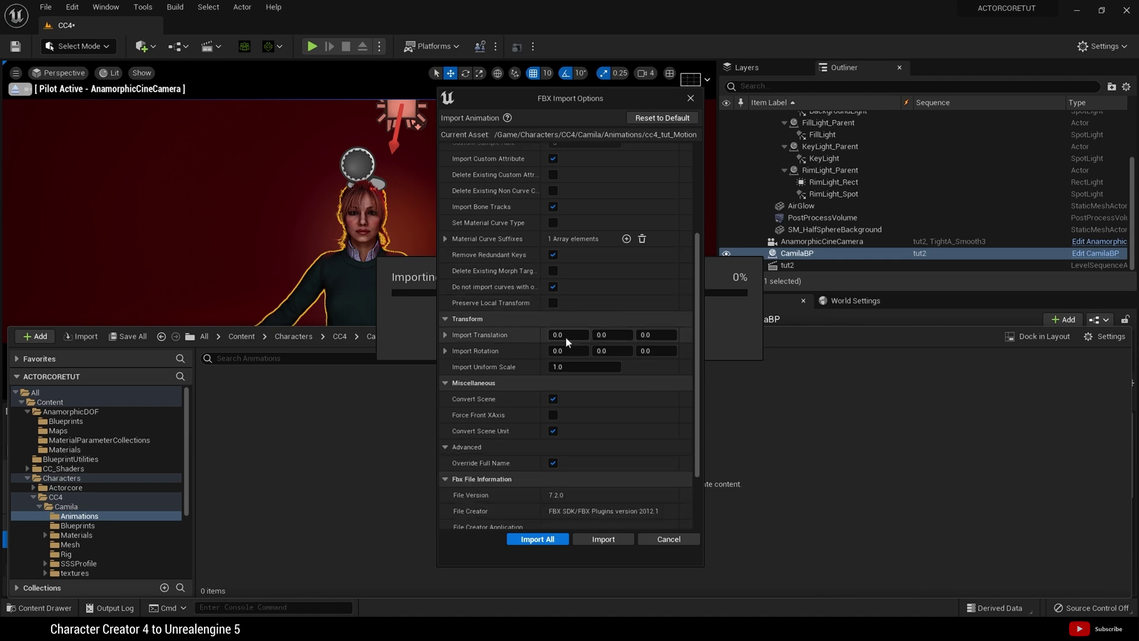
pyautogui.scroll(-3, 565, 337)
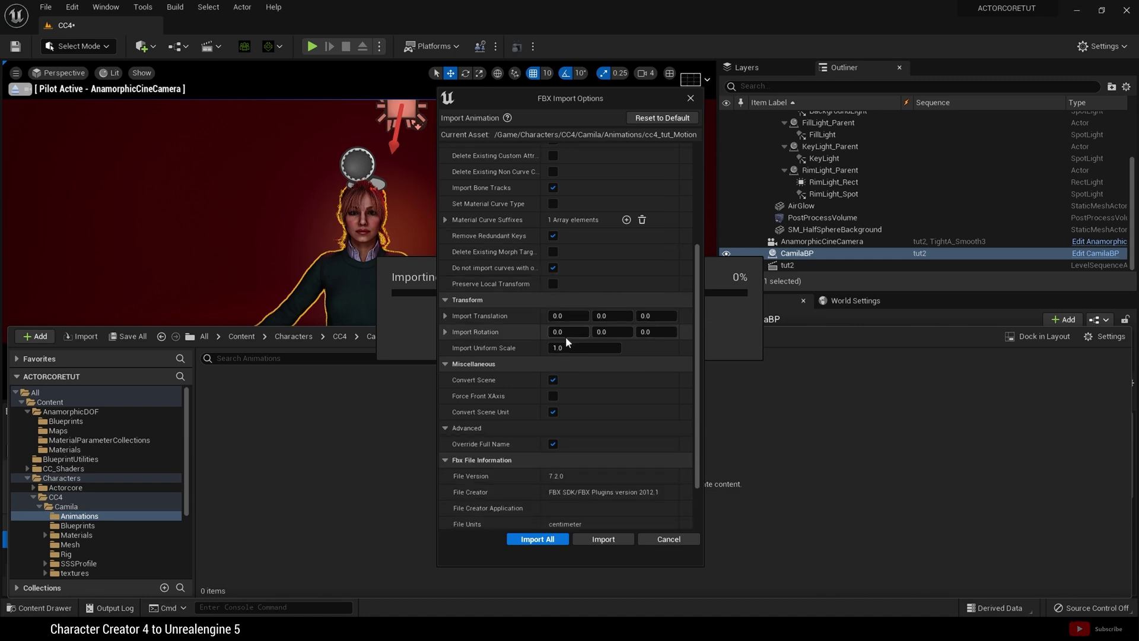
pyautogui.click(602, 539)
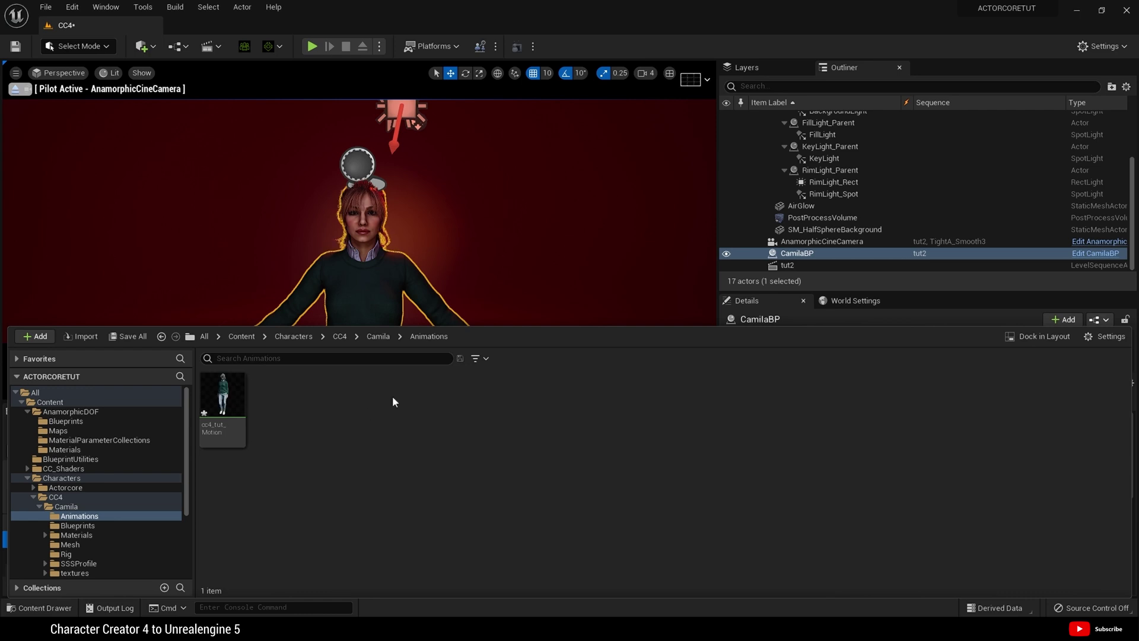
# Step: Preview cc4_tut_Motion in the animation editor, replaying from frame 0, then close it
pyautogui.doubleClick(235, 411)
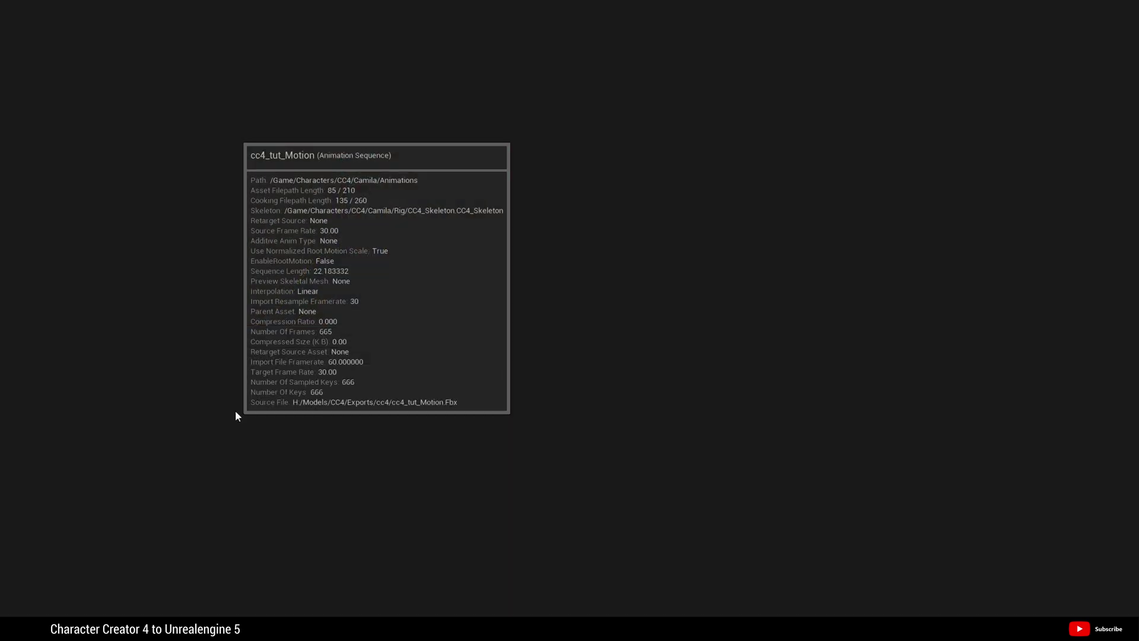
pyautogui.scroll(3, 567, 279)
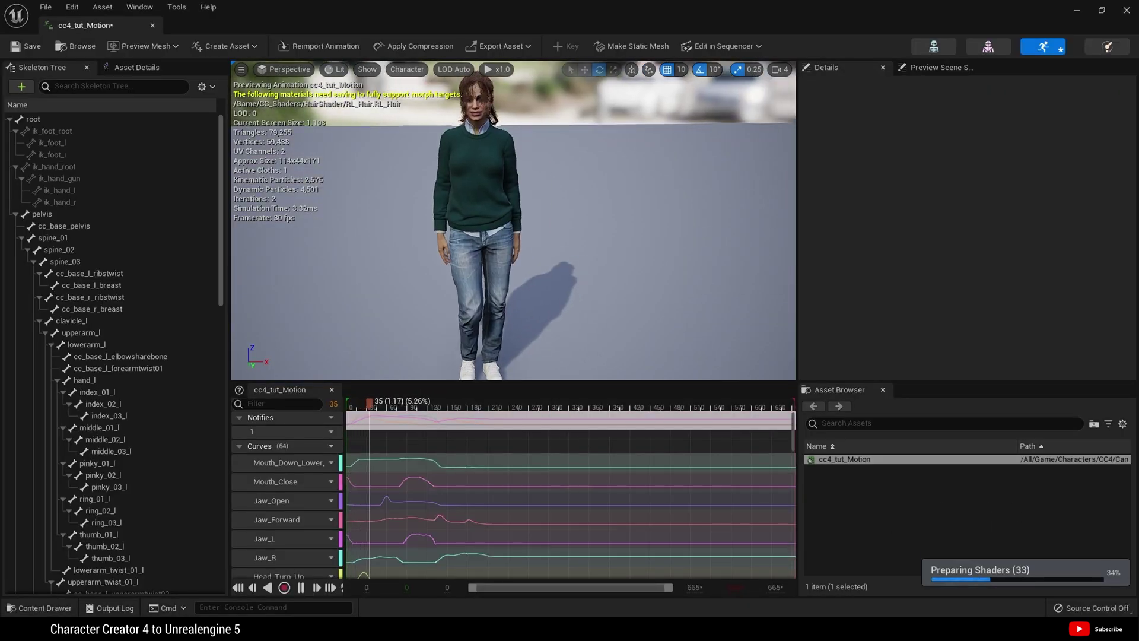
pyautogui.scroll(3, 567, 279)
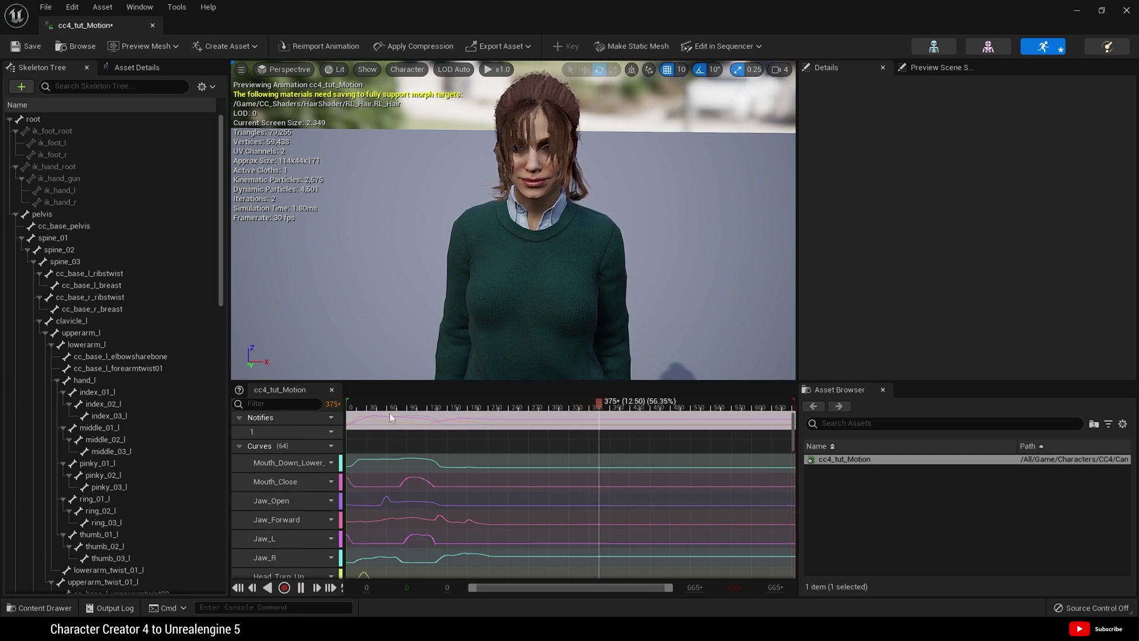
pyautogui.click(238, 587)
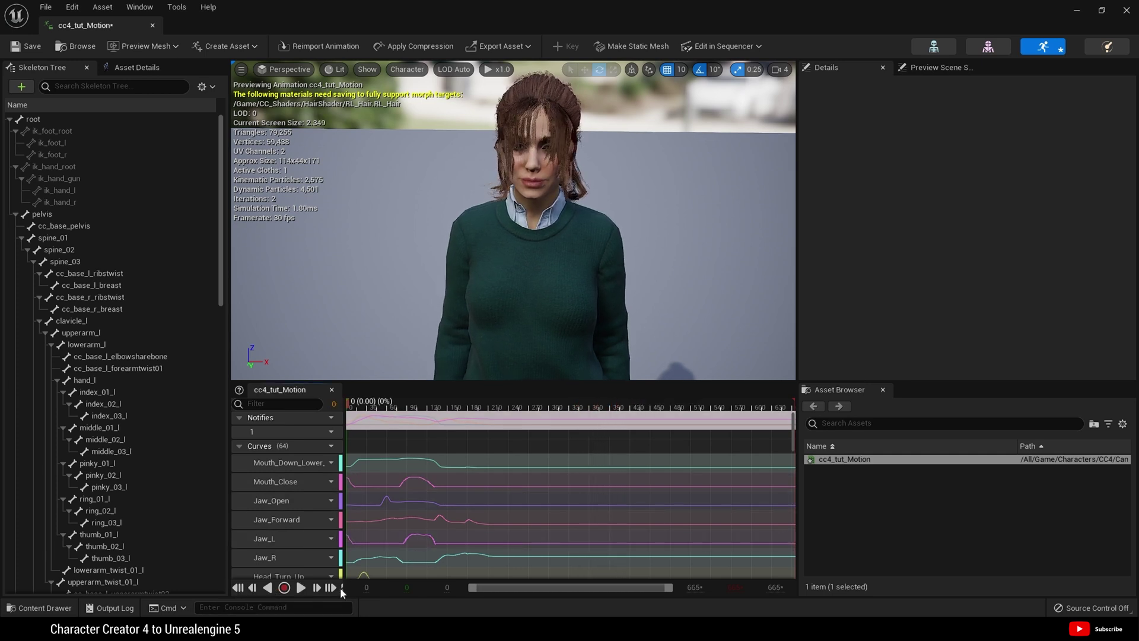
pyautogui.click(300, 590)
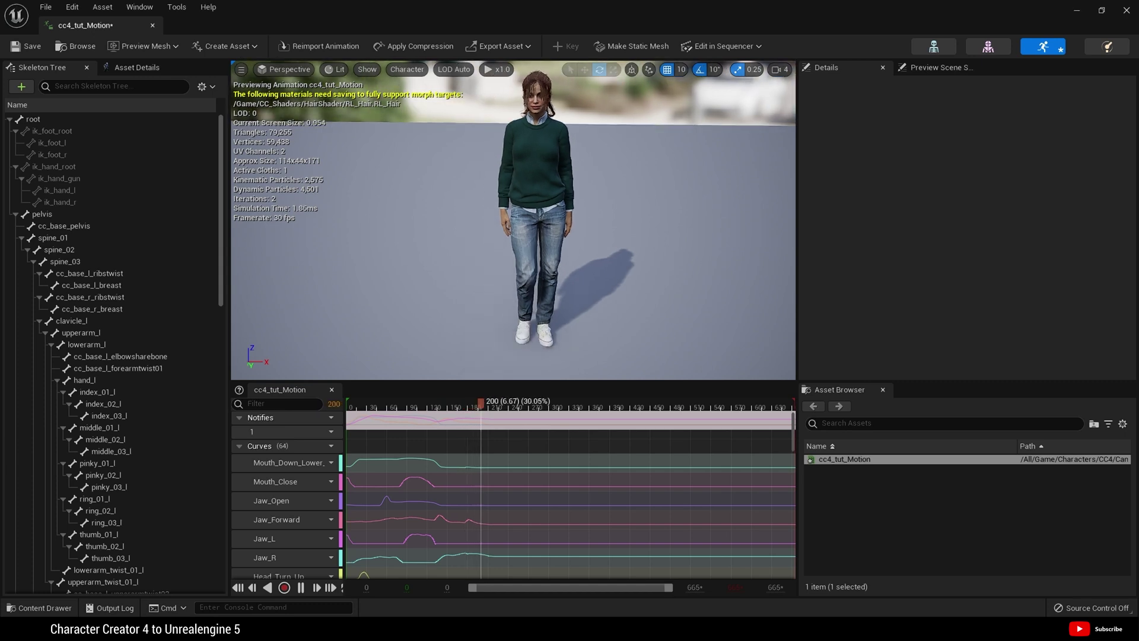
pyautogui.click(1127, 11)
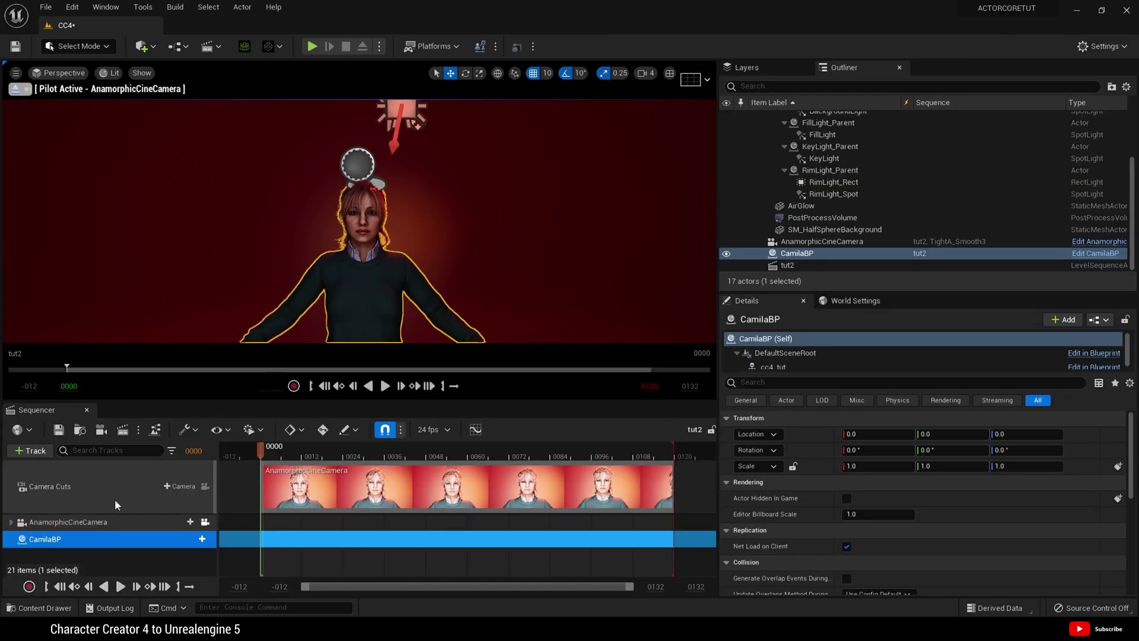
# Step: Add an Animation track holding cc4_tut_Motion to CamilaBP in the tut2 sequence
pyautogui.click(194, 540)
pyautogui.moveTo(222, 356)
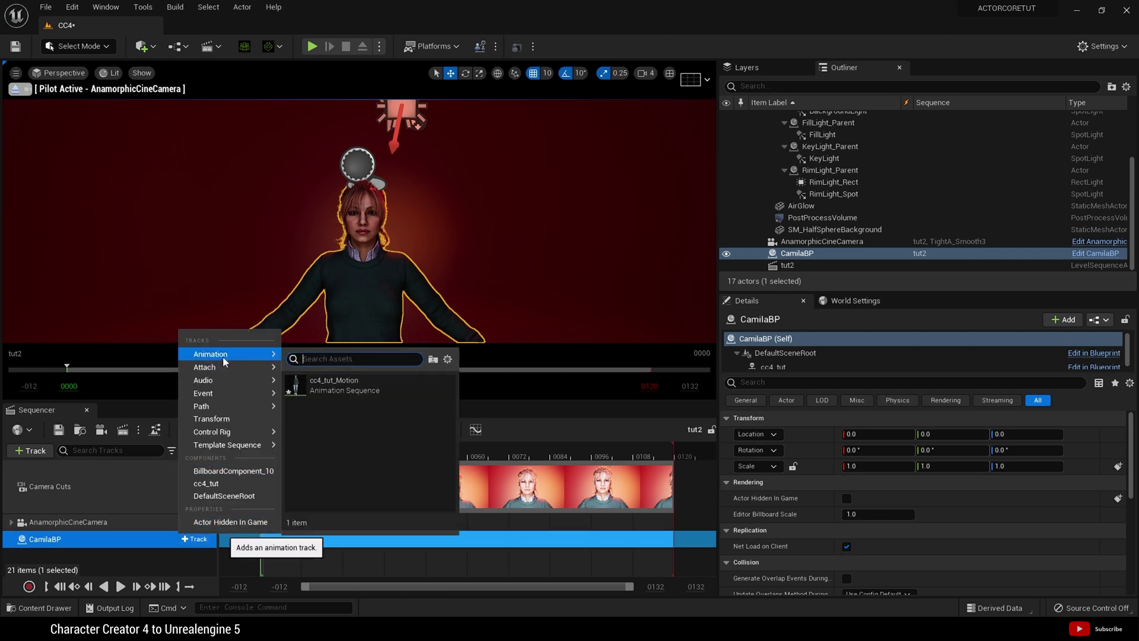
pyautogui.click(133, 539)
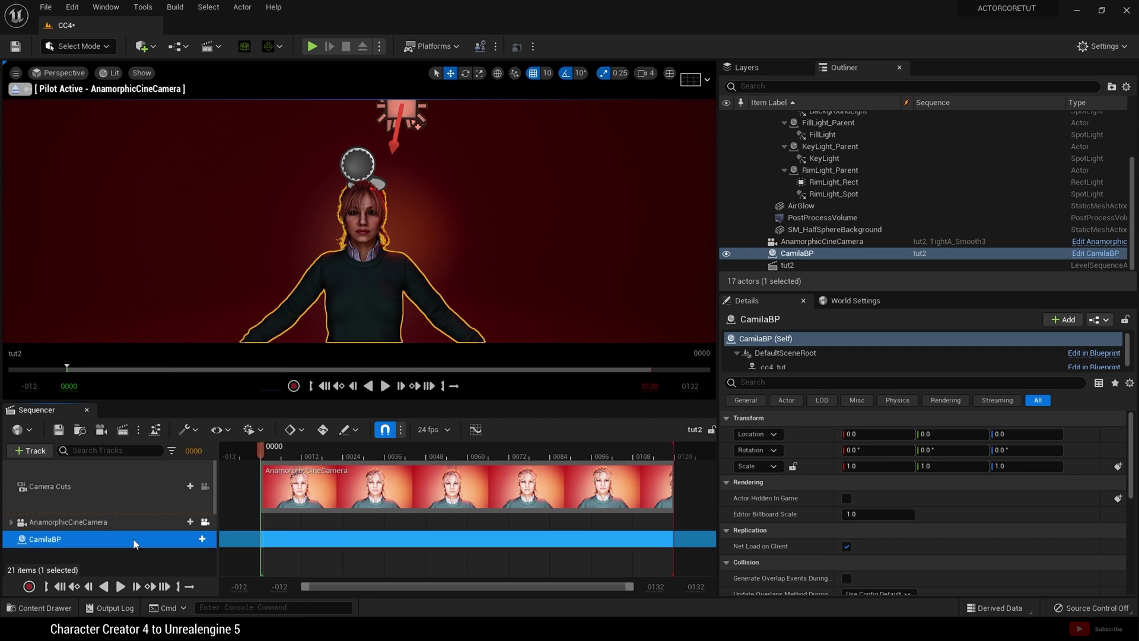
pyautogui.click(185, 540)
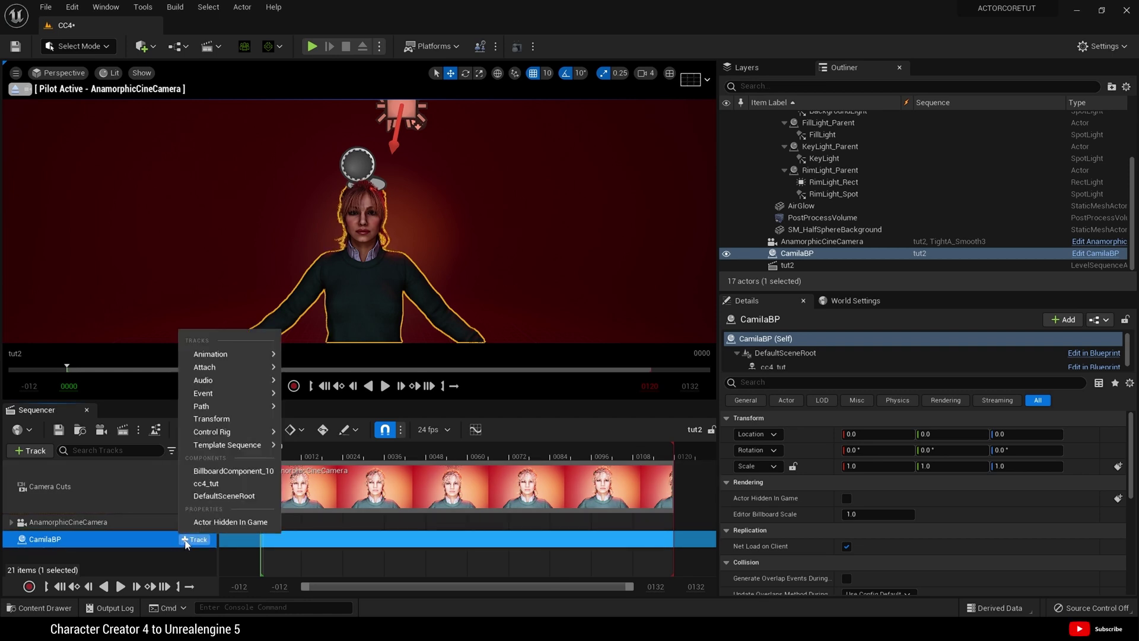
pyautogui.moveTo(248, 355)
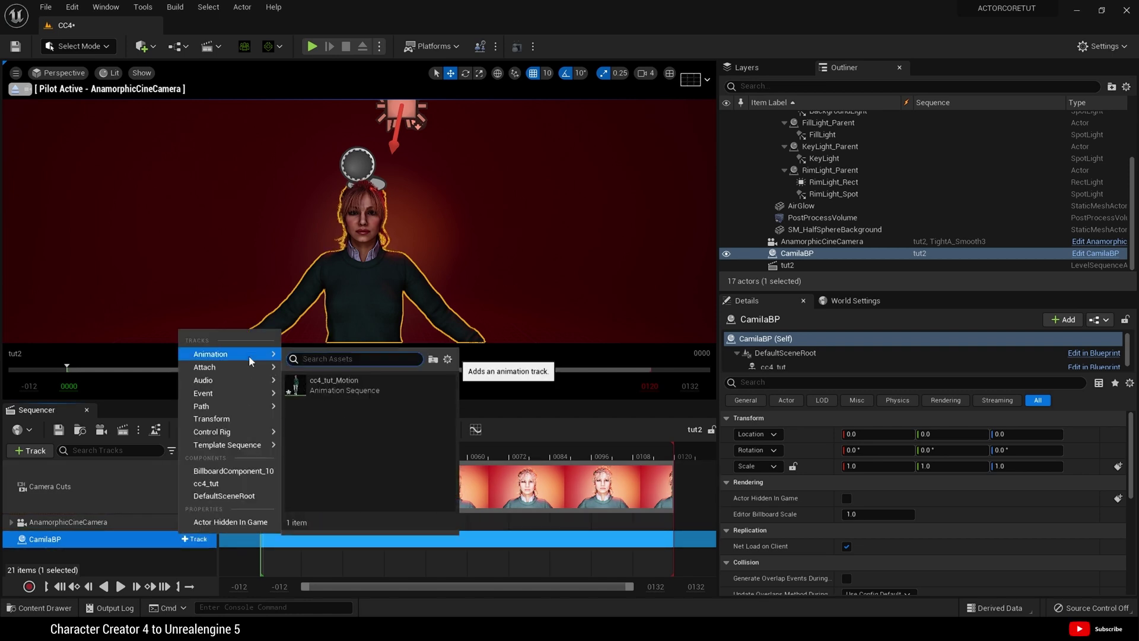
pyautogui.click(342, 387)
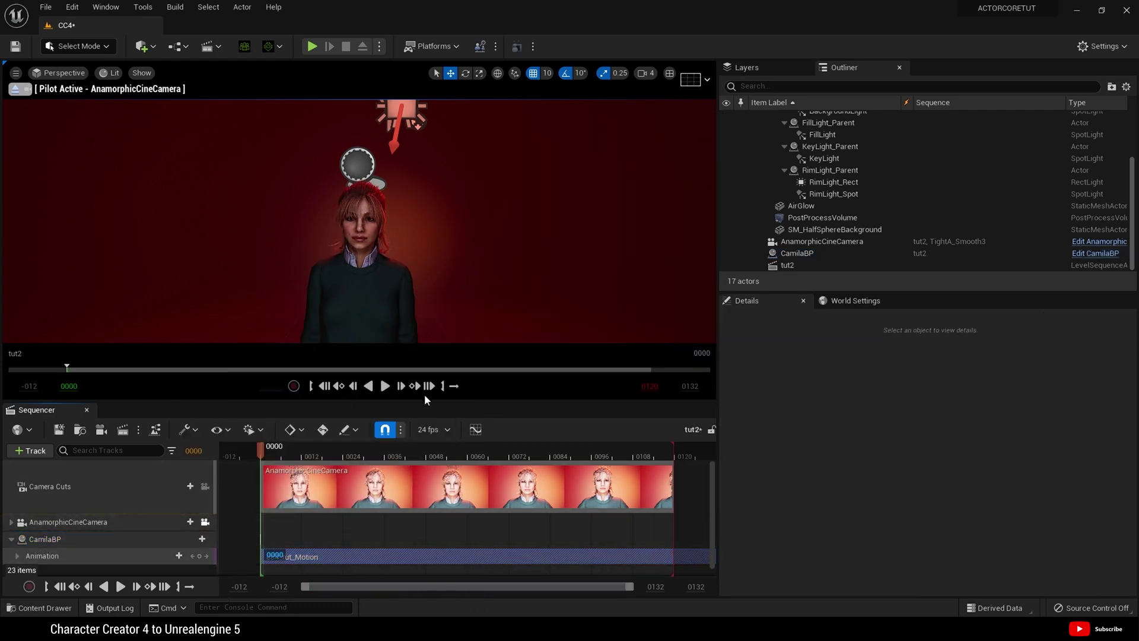
pyautogui.scroll(-1, 137, 554)
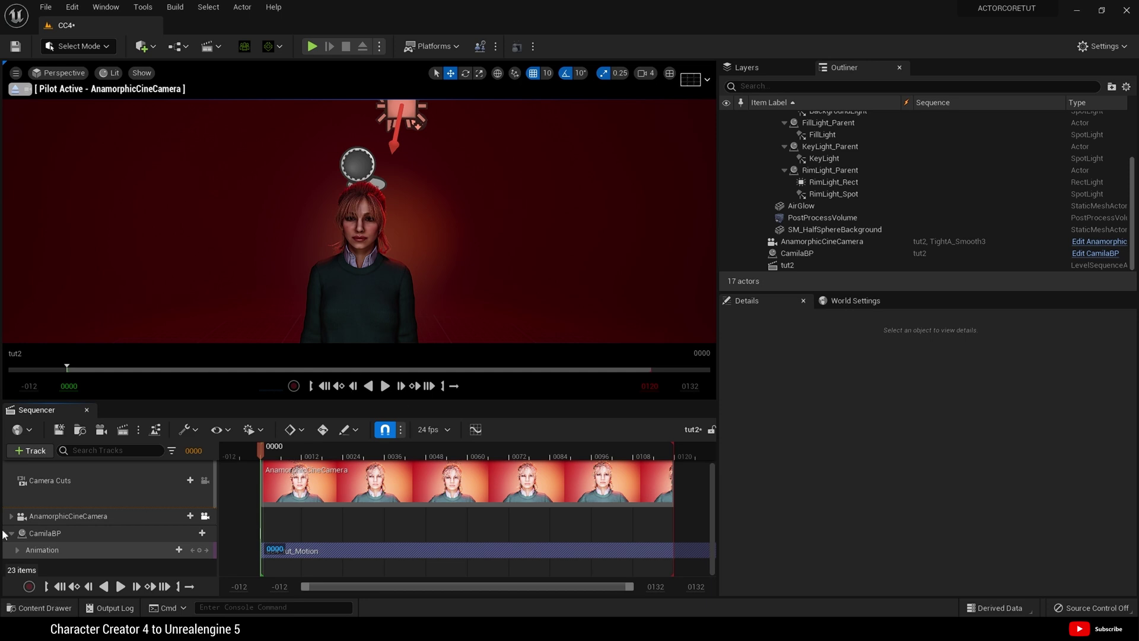
# Step: Play tut2, rewind it, lock the viewport to camera cuts, and play it again
pyautogui.click(385, 386)
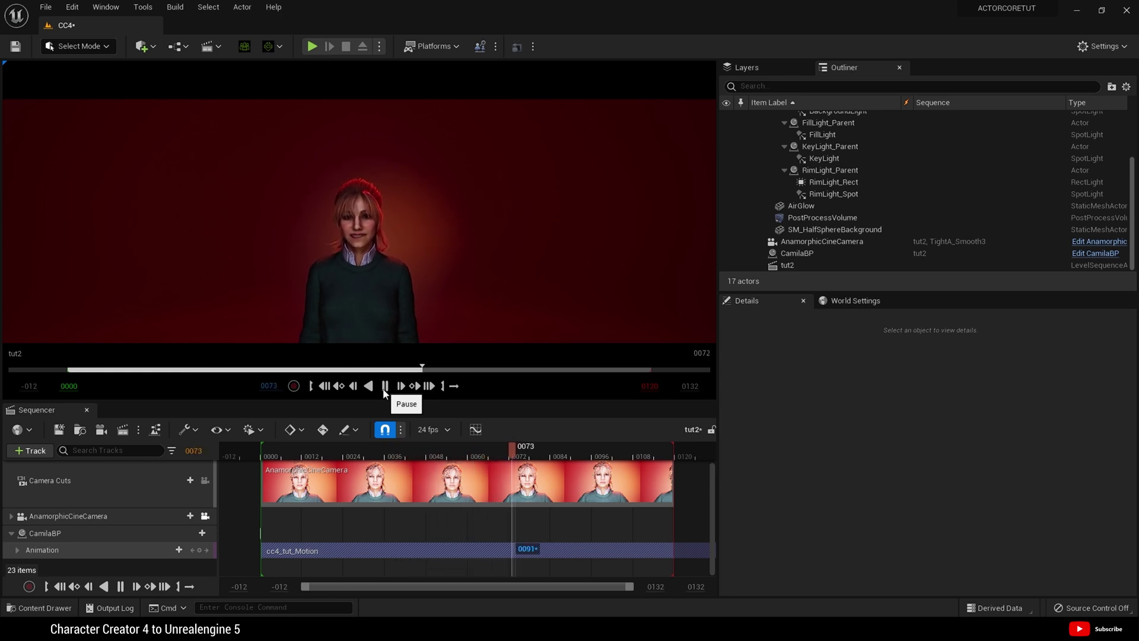
pyautogui.click(385, 389)
pyautogui.click(311, 396)
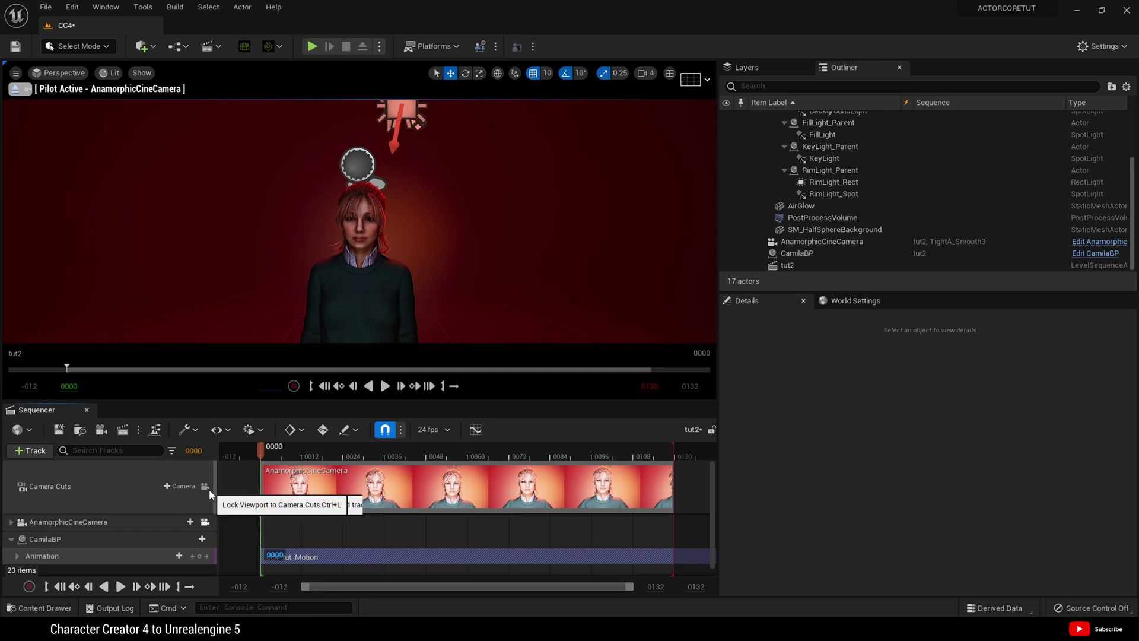
pyautogui.click(207, 488)
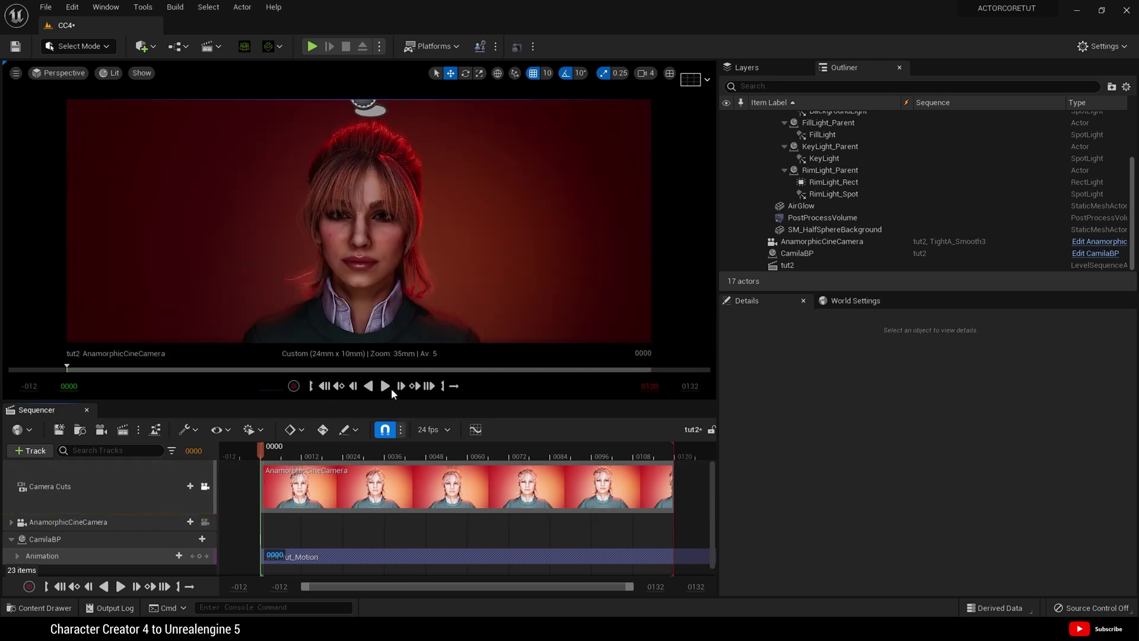
pyautogui.click(386, 389)
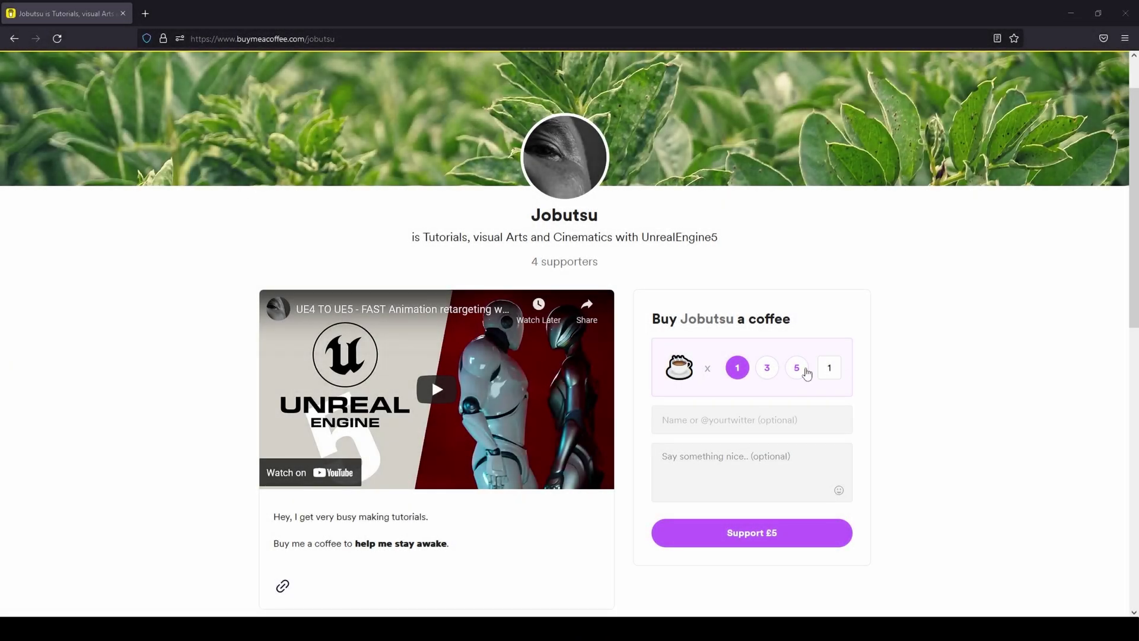
# Step: Choose five coffees on Buy Me a Coffee, then select a £50.00 Super Thanks on the video
pyautogui.click(797, 369)
pyautogui.click(795, 418)
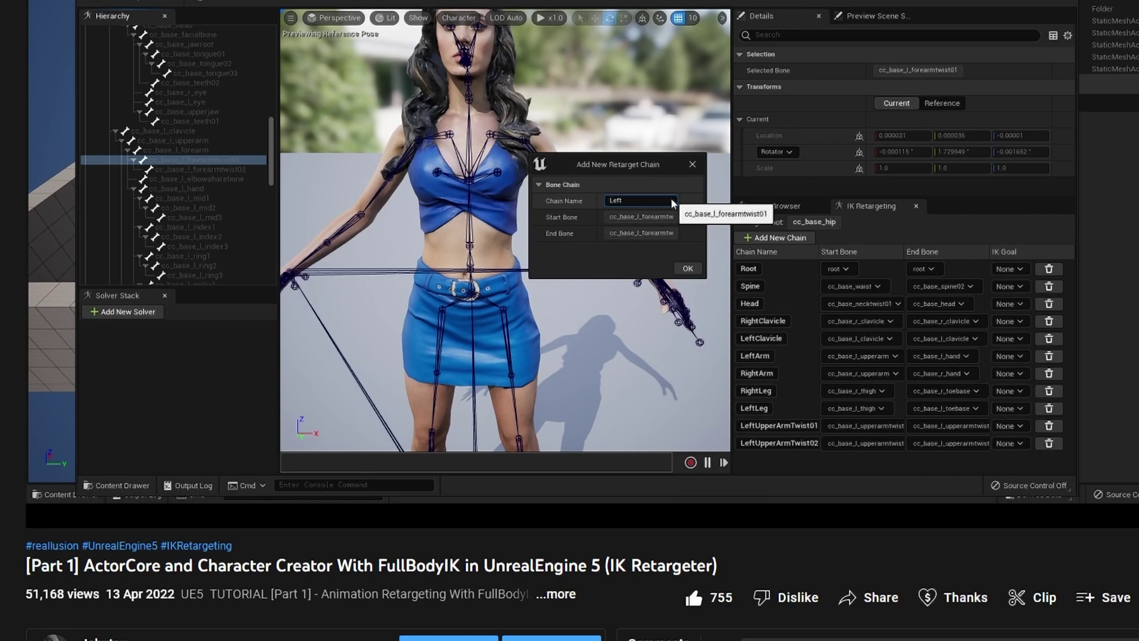
pyautogui.click(963, 599)
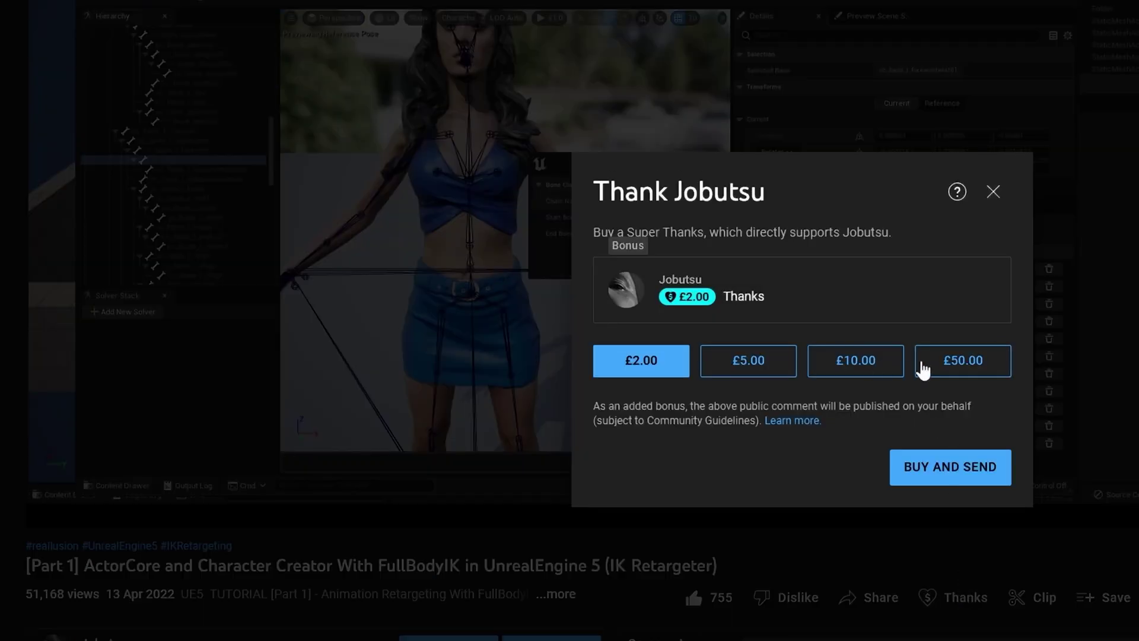
pyautogui.click(953, 373)
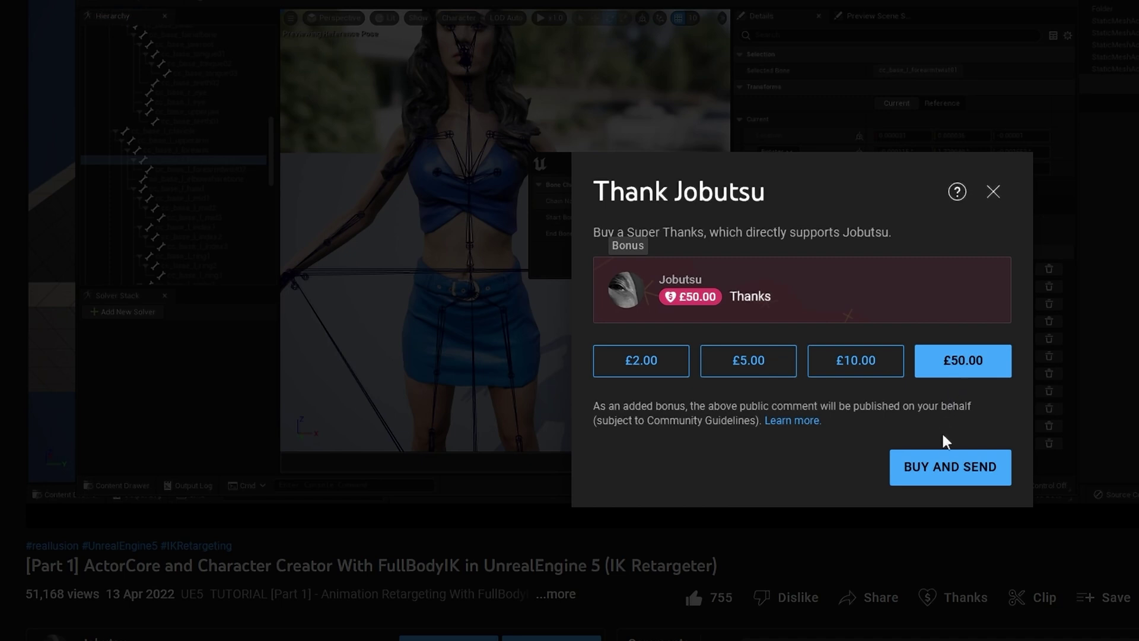